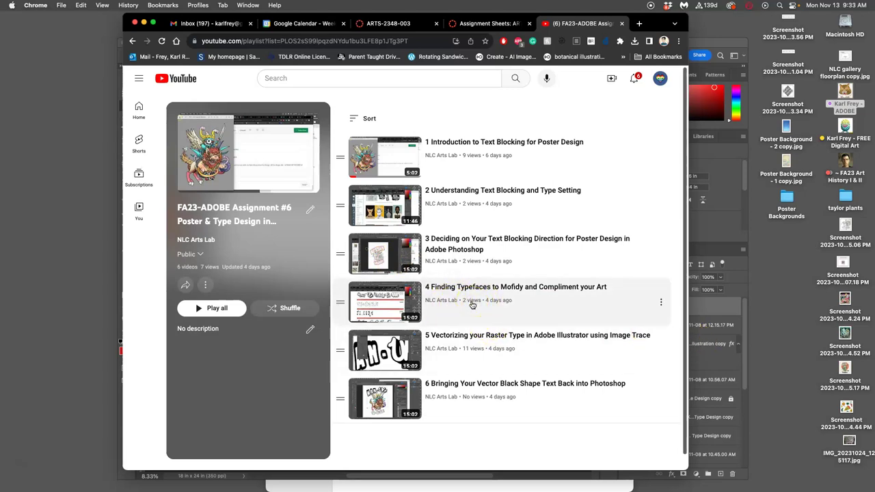
Switch to Photoshop and toggle the visibility of Layer 4 and the 12.15.17 PM screenshot layer to compare the MAN lettering
{"action": "left_click", "coordinate": [420, 346]}
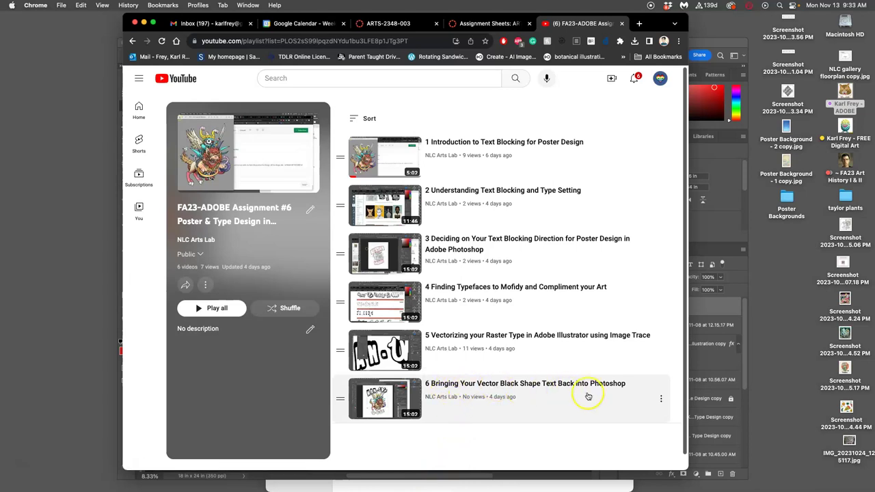
{"action": "left_click", "coordinate": [431, 479]}
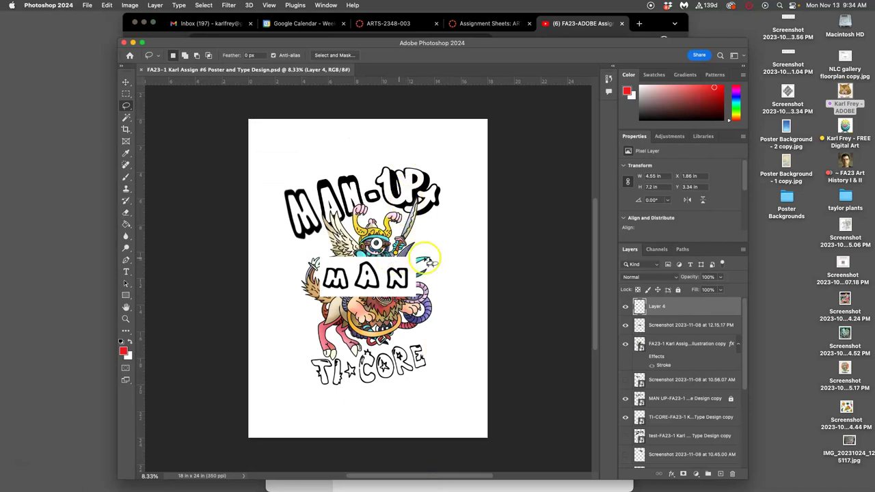
{"action": "left_click", "coordinate": [625, 307]}
{"action": "left_click", "coordinate": [625, 307]}
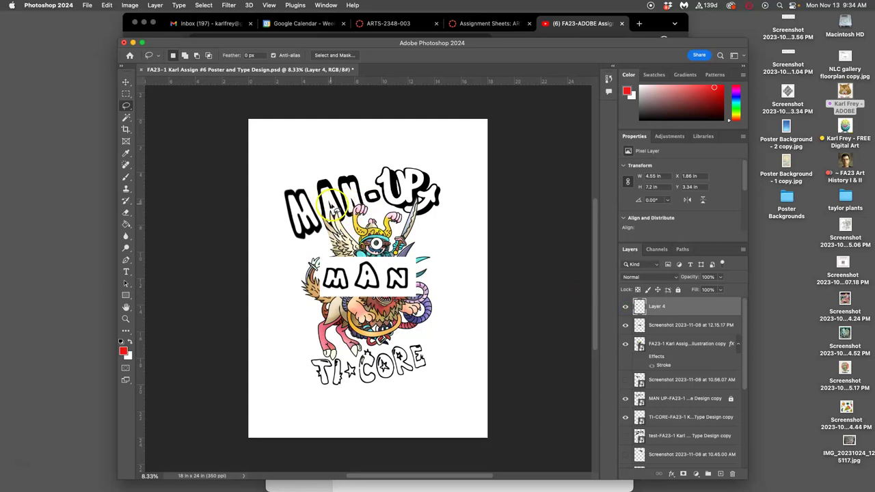
{"action": "left_click", "coordinate": [625, 307]}
{"action": "left_click", "coordinate": [626, 309]}
{"action": "left_click", "coordinate": [625, 325]}
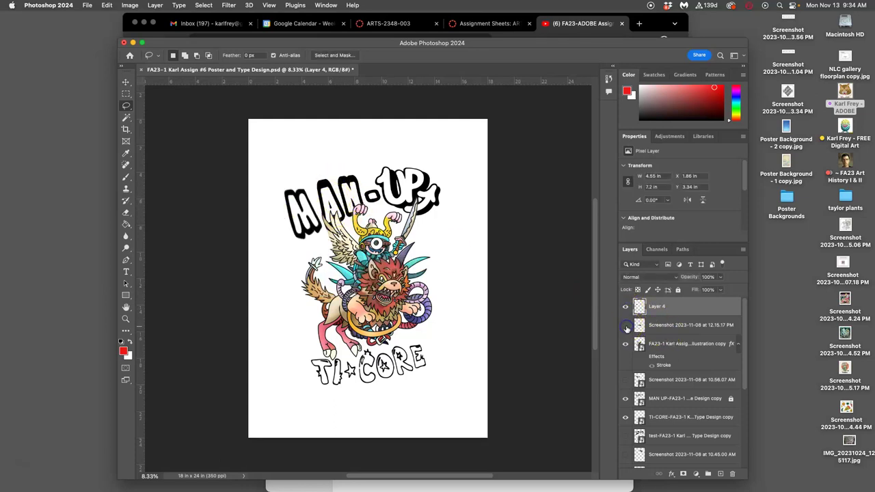
{"action": "left_click", "coordinate": [625, 325]}
Examine the MAN lettering over the illustration up close, including the spacing and outlines of its letters
{"action": "key", "text": "super+equal"}
{"action": "key", "text": "super+equal"}
{"action": "key", "text": "super+equal"}
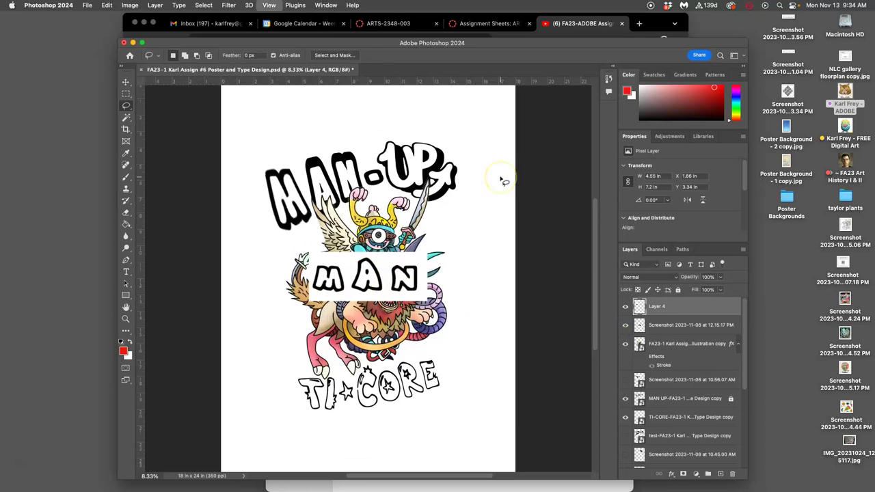
{"action": "scroll", "coordinate": [437, 184], "scroll_direction": "left", "scroll_amount": 3}
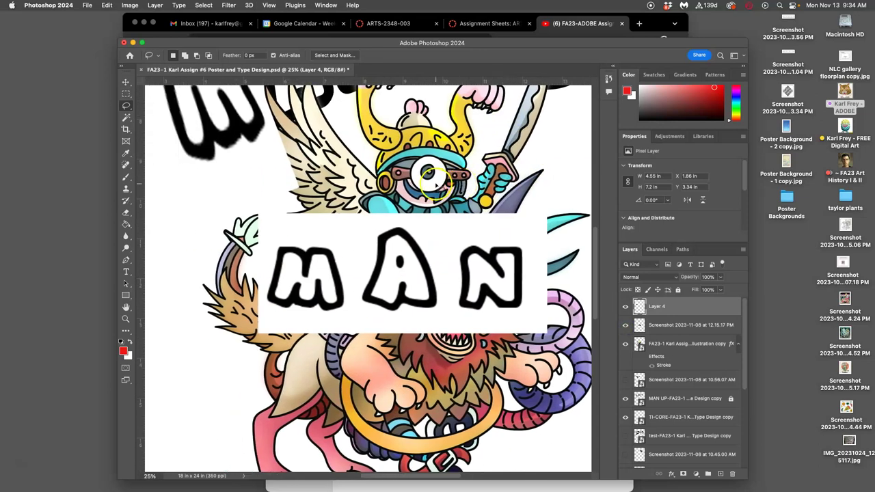
{"action": "scroll", "coordinate": [437, 184], "scroll_direction": "right", "scroll_amount": 2}
{"action": "scroll", "coordinate": [440, 182], "scroll_direction": "left", "scroll_amount": 1}
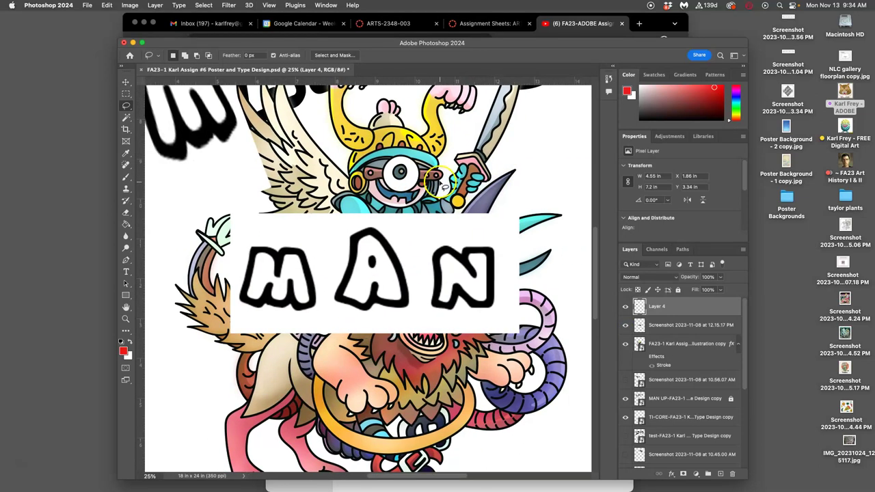
{"action": "key", "text": "super+minus"}
{"action": "key", "text": "super+minus"}
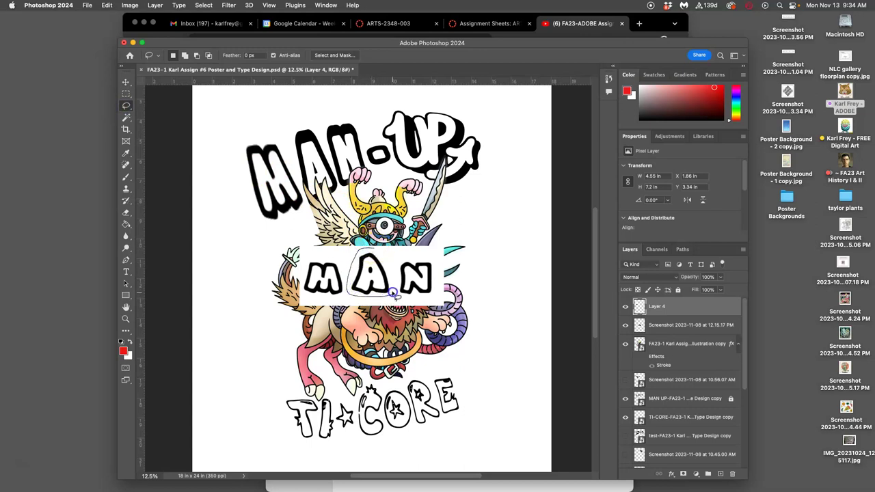
Lasso the A in the central MAN lettering and copy it from the 12.15.17 PM screenshot layer to a new layer
{"action": "left_click_drag", "start_coordinate": [385, 260], "coordinate": [384, 258]}
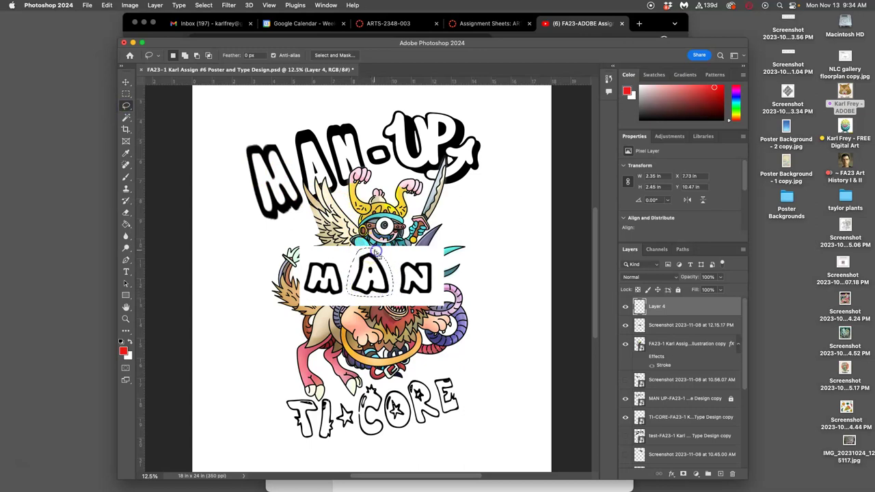
{"action": "left_click", "coordinate": [625, 307]}
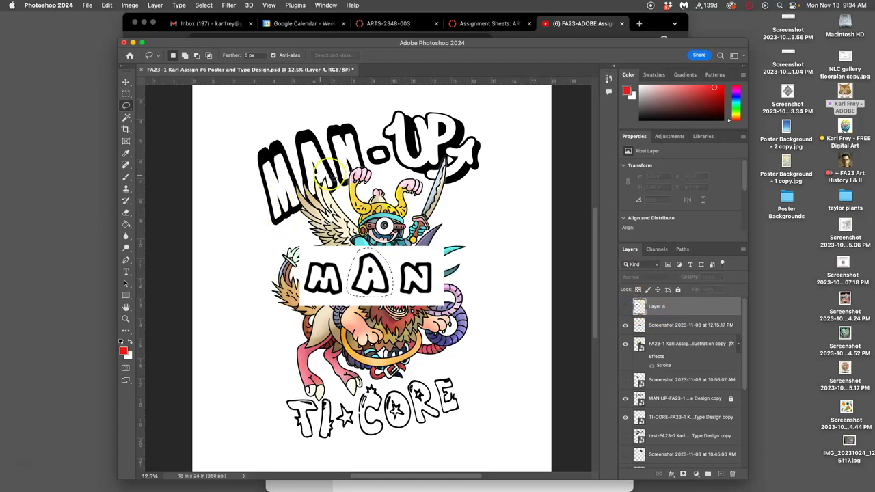
{"action": "left_click", "coordinate": [625, 307]}
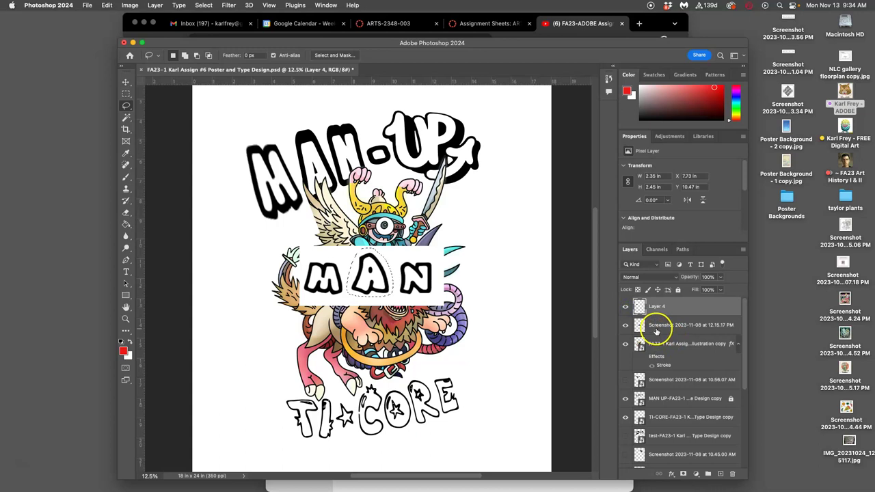
{"action": "left_click", "coordinate": [657, 328]}
{"action": "key", "text": "ctrl+j"}
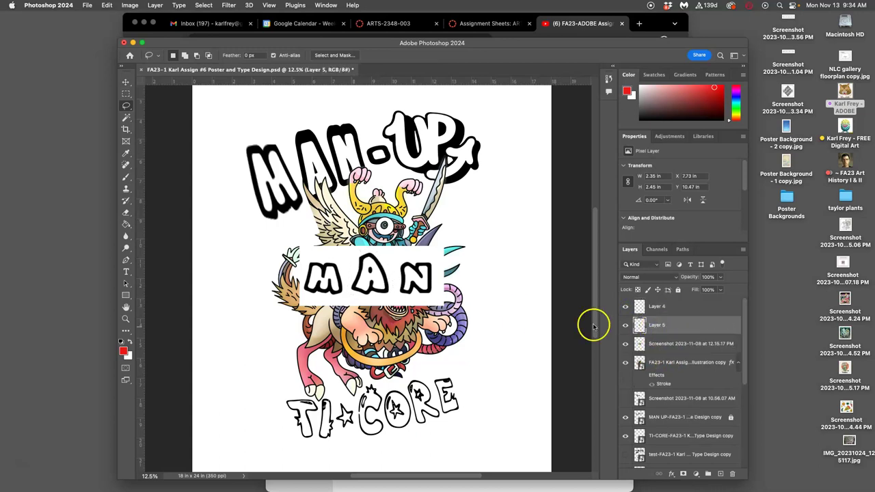
Move the copied A over the A of the MAN-UP title and rotate it counterclockwise by about 16 degrees
{"action": "left_click", "coordinate": [126, 82]}
{"action": "left_click_drag", "start_coordinate": [383, 229], "coordinate": [311, 140]}
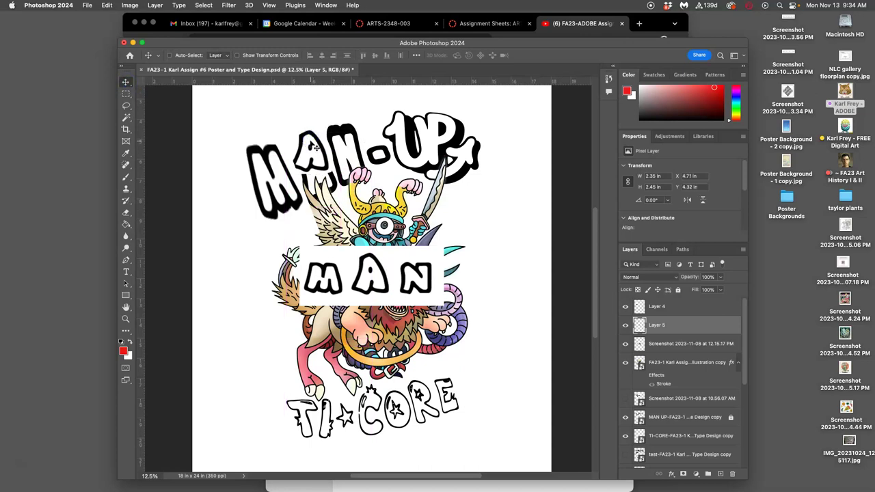
{"action": "key", "text": "ctrl+t"}
{"action": "left_click_drag", "start_coordinate": [342, 123], "coordinate": [346, 105]}
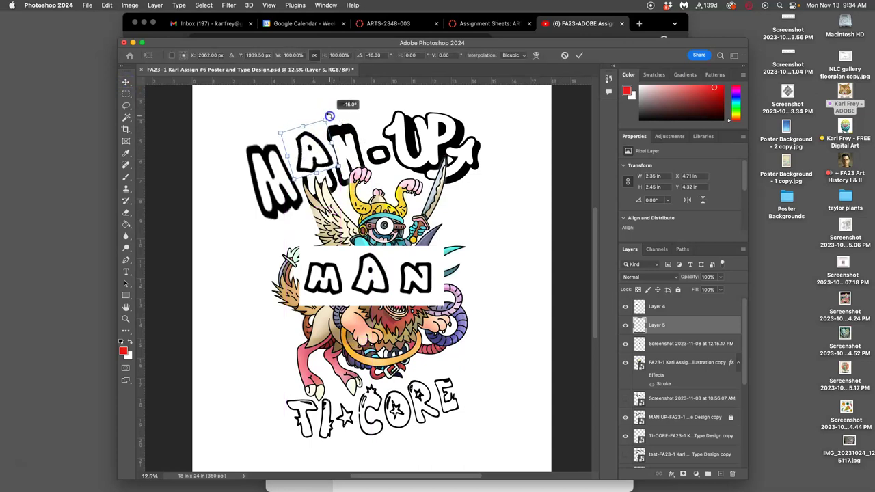
Set the copied A's blend mode to Multiply and transform it to fit the title's A, about 2.83 in wide and 3.79 in tall
{"action": "left_click", "coordinate": [649, 277]}
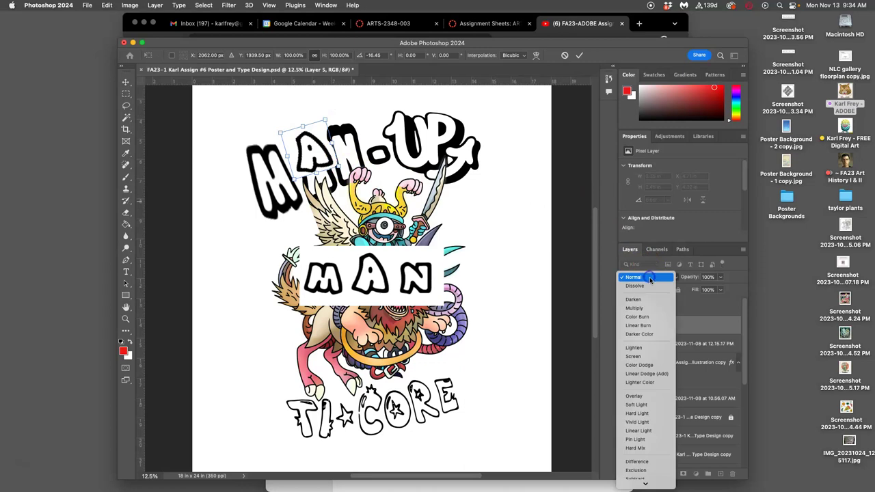
{"action": "left_click", "coordinate": [648, 308]}
{"action": "mouse_move", "coordinate": [334, 167]}
{"action": "left_mouse_down"}
{"action": "mouse_move", "coordinate": [359, 147]}
{"action": "mouse_move", "coordinate": [319, 164]}
{"action": "left_mouse_up"}
{"action": "key", "text": "Return"}
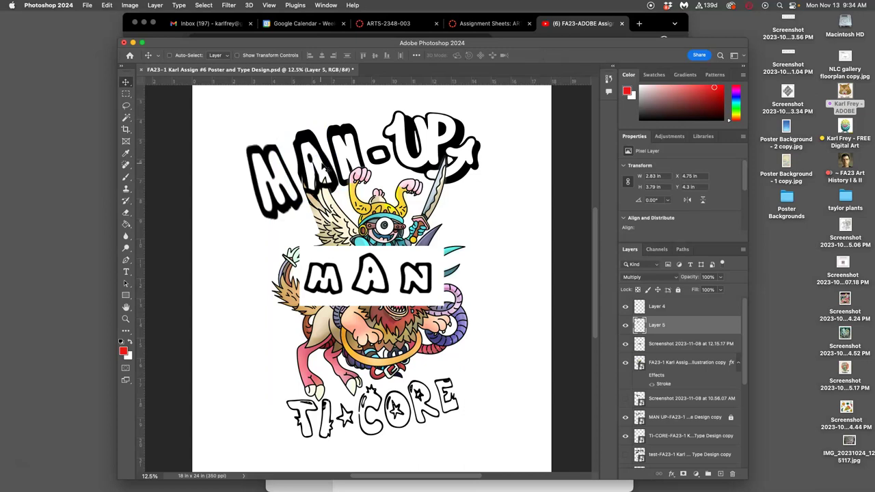
Place Layer 4 below Layer 5 in the stacking order and set Layer 5's blend mode to Normal
{"action": "left_click", "coordinate": [636, 306]}
{"action": "left_click", "coordinate": [649, 277]}
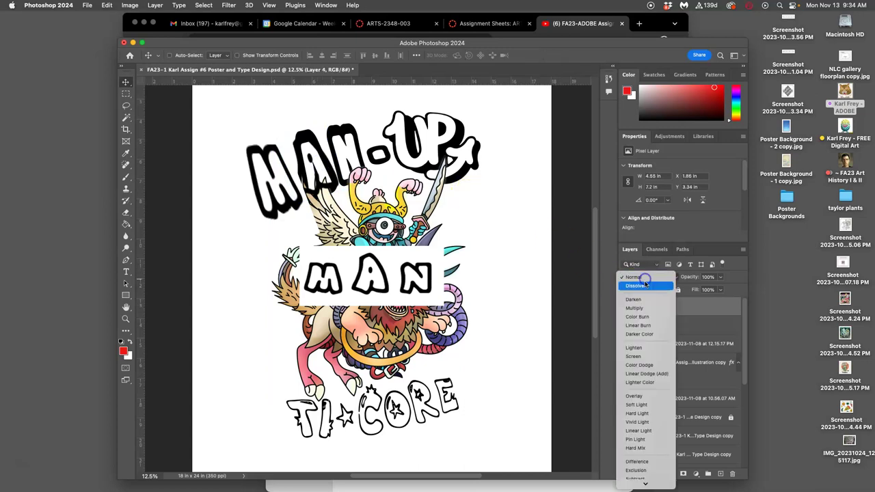
{"action": "left_click", "coordinate": [633, 276]}
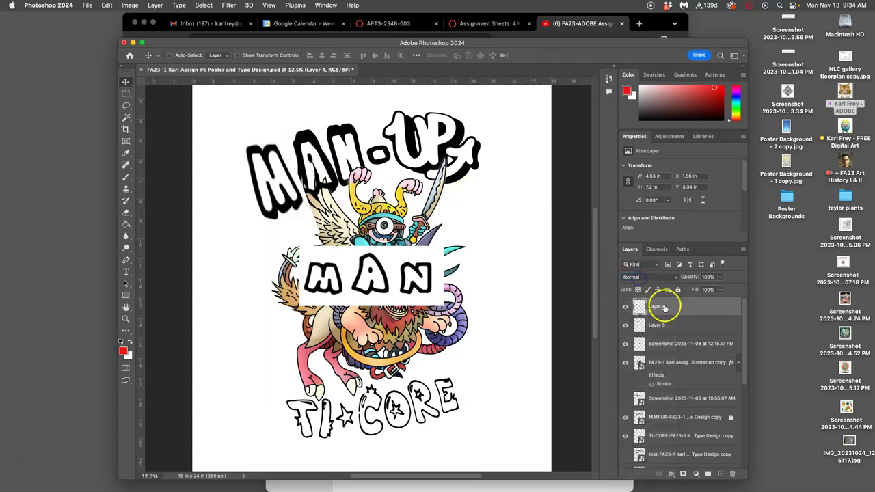
{"action": "left_click_drag", "start_coordinate": [658, 307], "coordinate": [663, 321]}
{"action": "left_click", "coordinate": [658, 302]}
{"action": "left_click", "coordinate": [645, 277]}
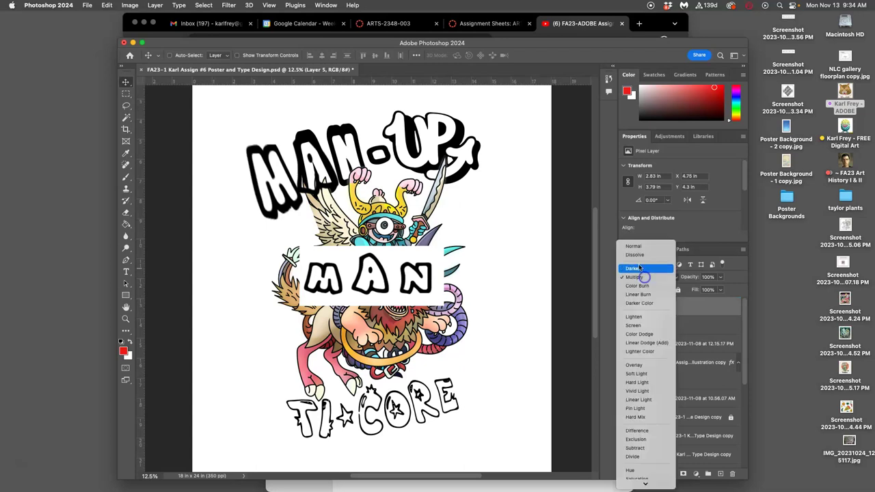
{"action": "left_click", "coordinate": [635, 246]}
{"action": "left_click", "coordinate": [446, 236]}
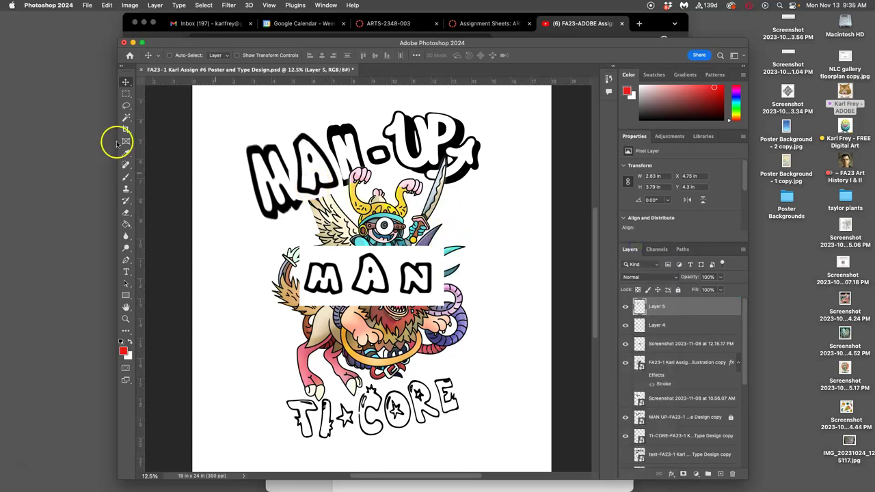
Remove the white background around the copied A with the Magic Wand, hide the locked MAN UP layer and nudge the A slightly away from the M
{"action": "left_click", "coordinate": [126, 118]}
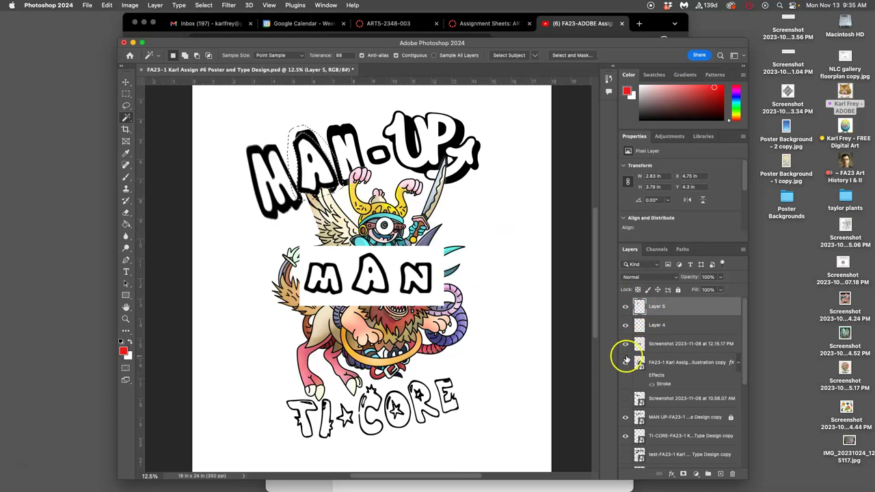
{"action": "left_click", "coordinate": [626, 417]}
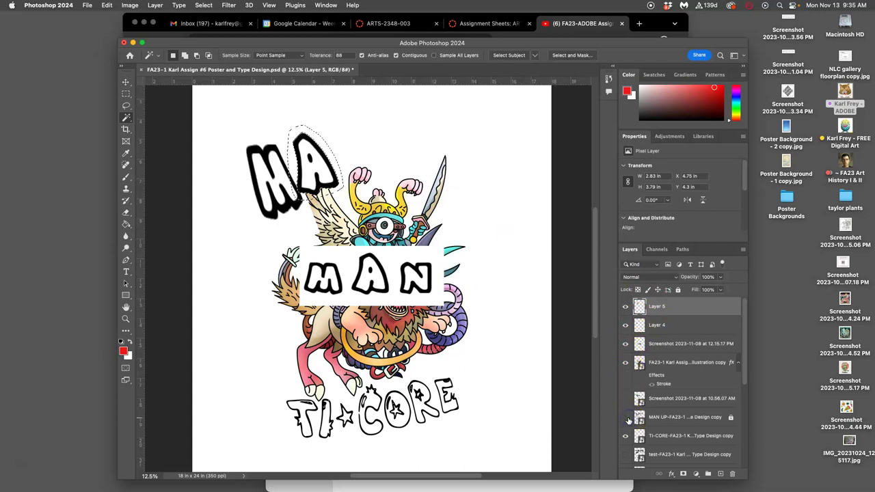
{"action": "left_click", "coordinate": [125, 82]}
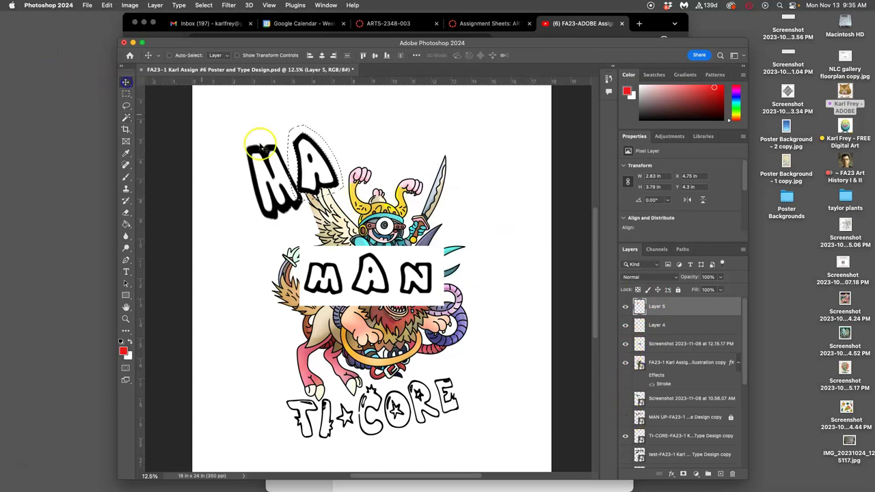
{"action": "left_click_drag", "start_coordinate": [312, 166], "coordinate": [319, 167]}
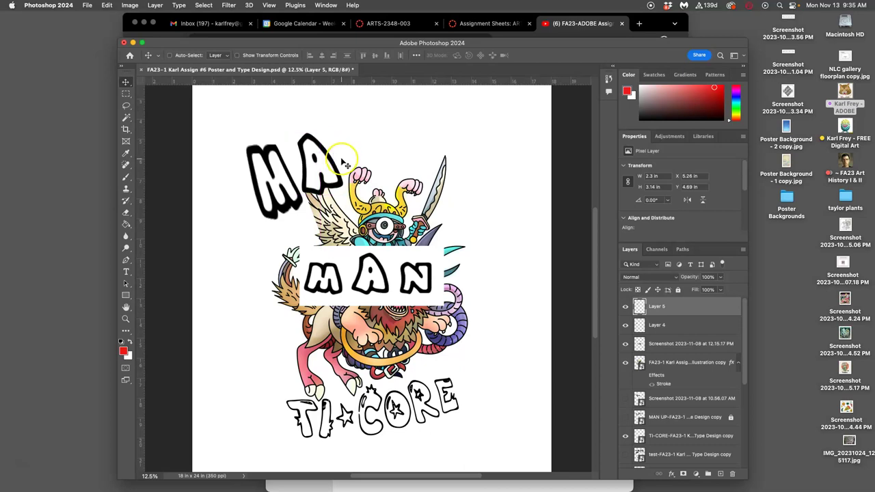
Warp the A outward along its side facing the M, making it about 2.61 in wide and 3.24 in tall
{"action": "key", "text": "ctrl+t"}
{"action": "right_click", "coordinate": [327, 161]}
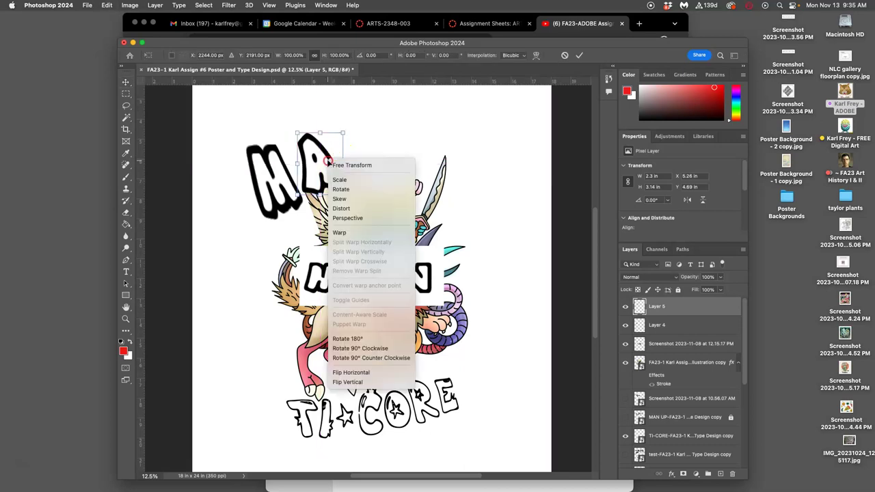
{"action": "left_click", "coordinate": [342, 233]}
{"action": "left_click_drag", "start_coordinate": [299, 147], "coordinate": [291, 144]}
{"action": "left_click_drag", "start_coordinate": [303, 188], "coordinate": [304, 189]}
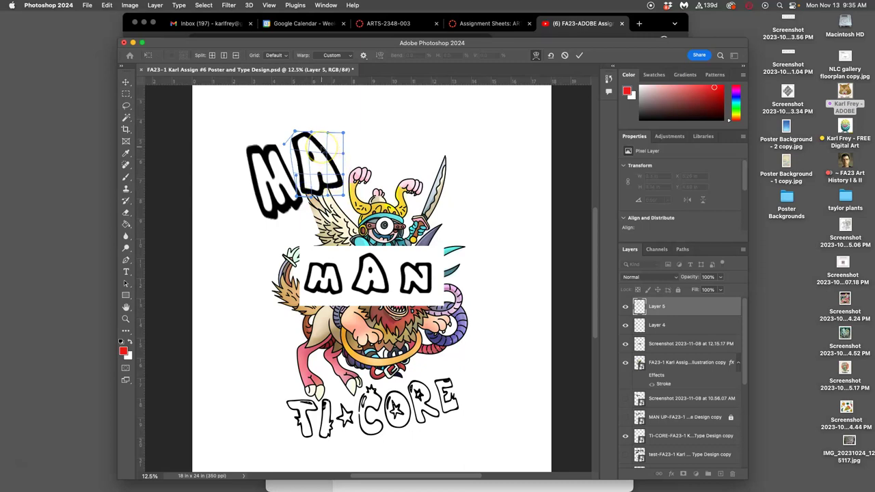
{"action": "key", "text": "Return"}
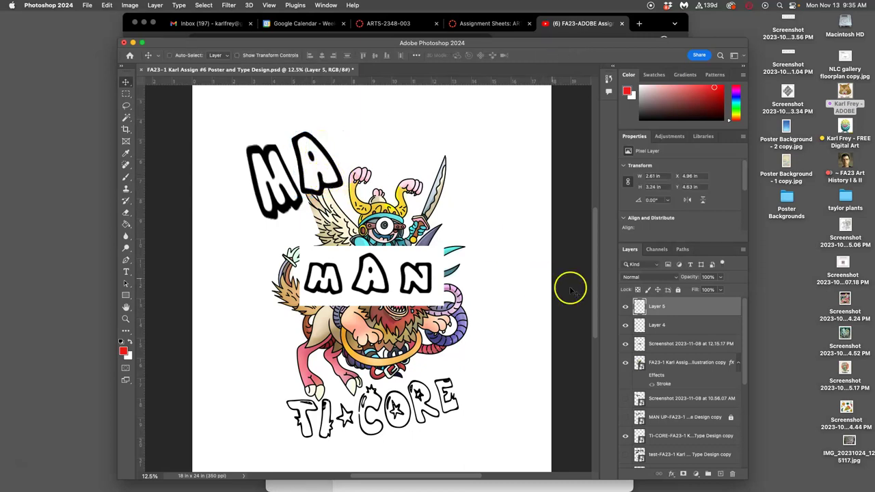
Show the 10.56.07 AM screenshot layer and move Layers 4 and 5 together to about X 1.37 in, Y 3.73 in, clearing its N
{"action": "left_click", "coordinate": [625, 400]}
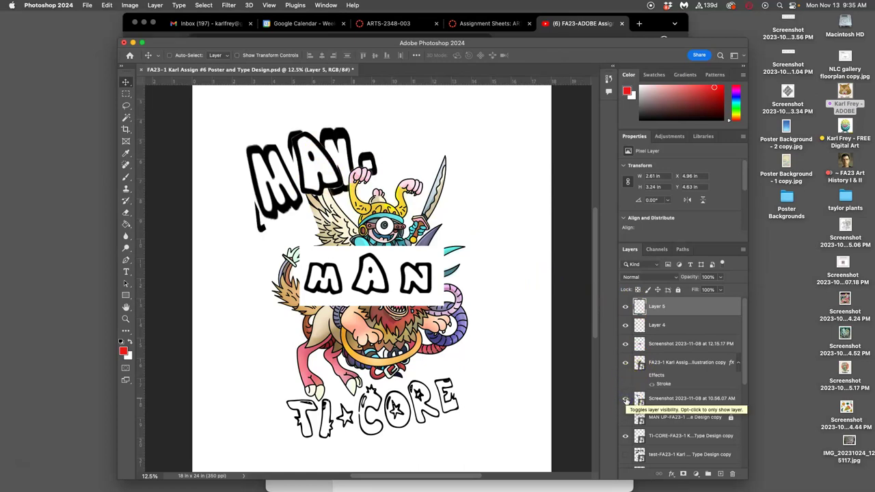
{"action": "left_click", "coordinate": [643, 324]}
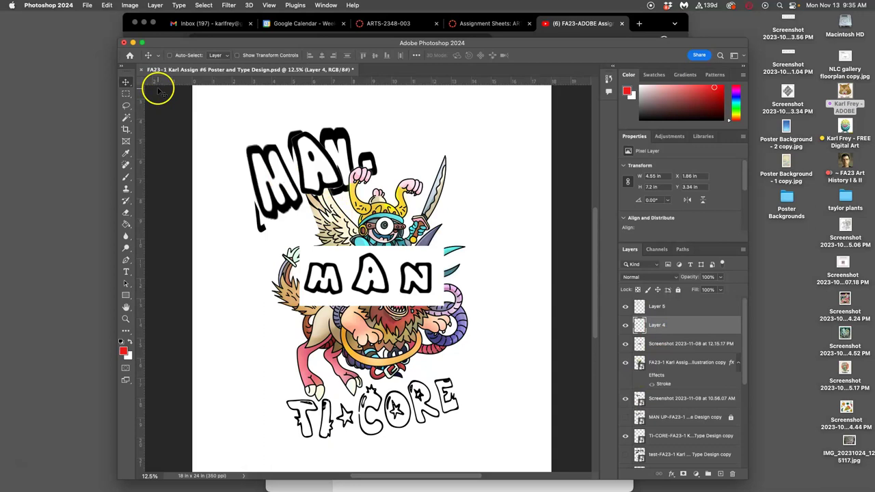
{"action": "left_click", "coordinate": [677, 312], "text": "shift"}
{"action": "left_click_drag", "start_coordinate": [331, 190], "coordinate": [321, 189]}
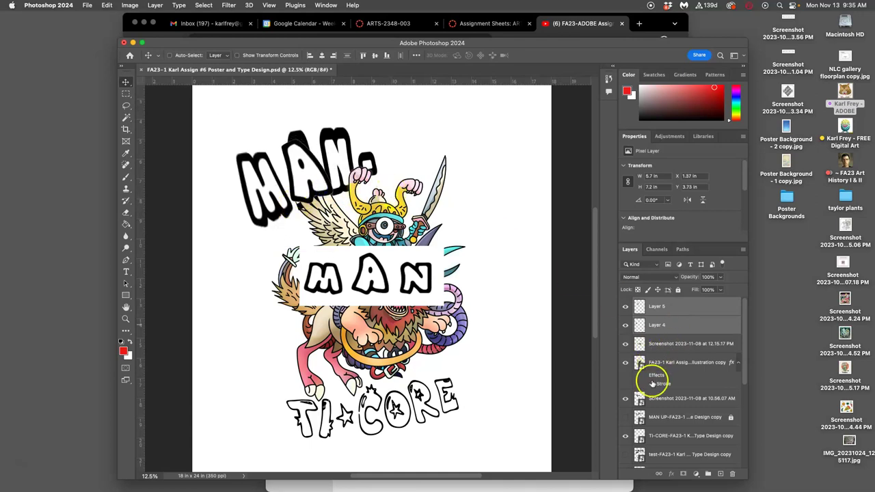
Toggle the locked MAN UP layer's visibility to compare its lettering with the repositioned M and A
{"action": "left_click", "coordinate": [626, 417]}
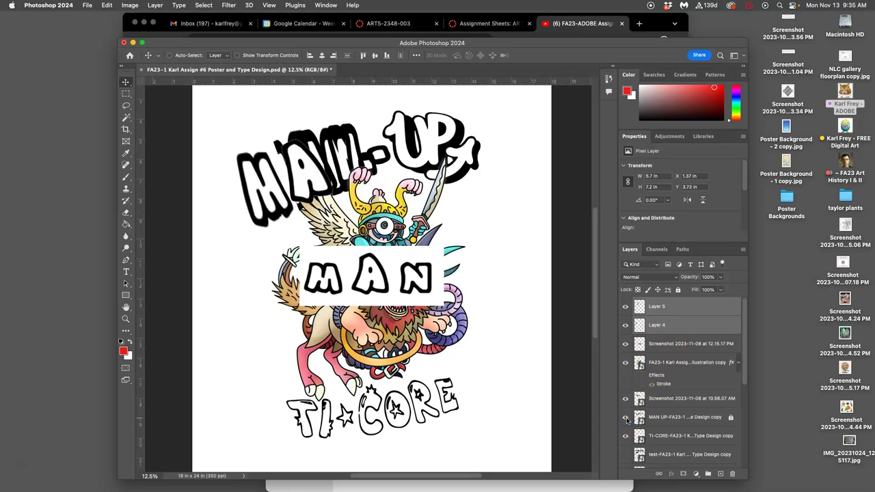
{"action": "left_click", "coordinate": [627, 418]}
{"action": "left_click", "coordinate": [626, 419]}
{"action": "left_click", "coordinate": [626, 418]}
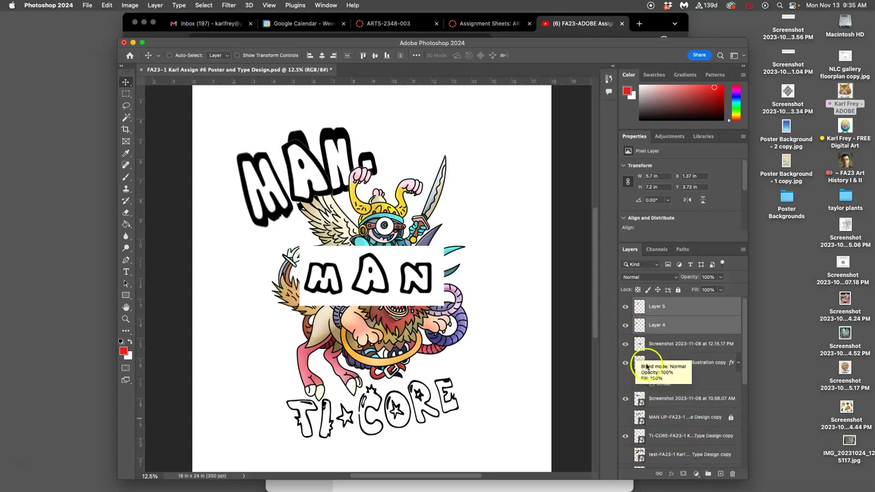
Show the 10.45.00 AM screenshot layer containing the UP lettering, keeping the test type design layer hidden
{"action": "scroll", "coordinate": [647, 369], "scroll_direction": "down", "scroll_amount": 3}
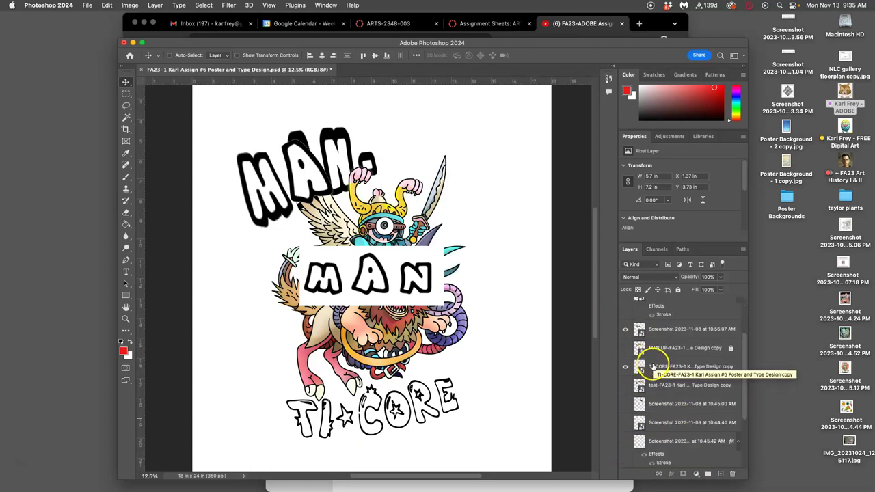
{"action": "left_click", "coordinate": [626, 407]}
{"action": "left_click", "coordinate": [624, 387]}
{"action": "left_click", "coordinate": [624, 387]}
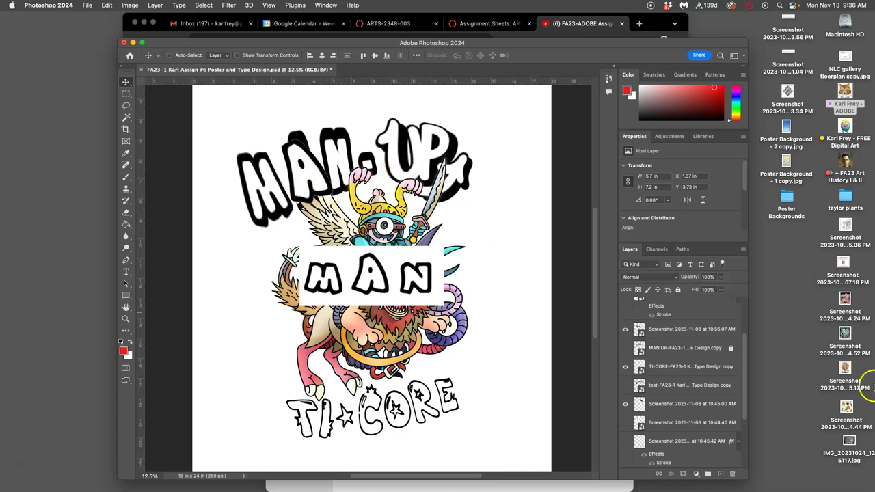
{"action": "left_click_drag", "start_coordinate": [747, 380], "coordinate": [741, 343]}
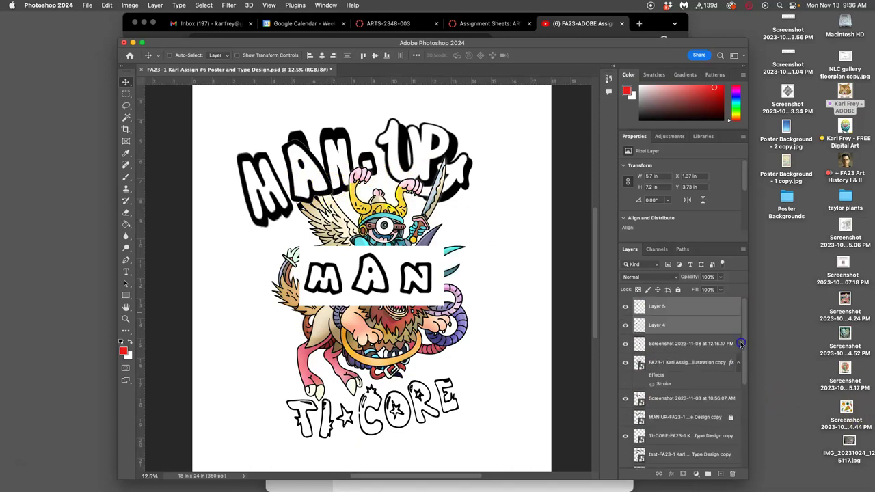
Narrow the A on Layer 5 to about 2.21 in wide and 3.2 in tall at X 4.62 in, then check Layer 4's visibility
{"action": "left_click", "coordinate": [672, 328]}
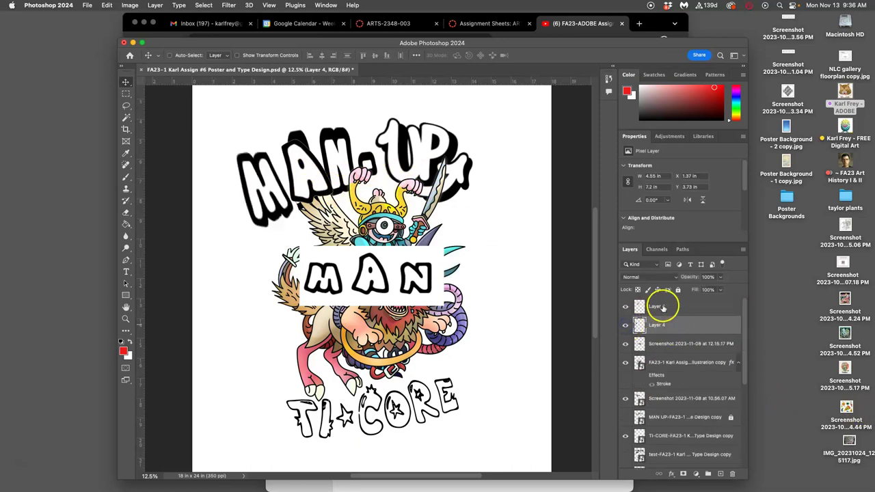
{"action": "left_click", "coordinate": [660, 307]}
{"action": "key", "text": "super+t"}
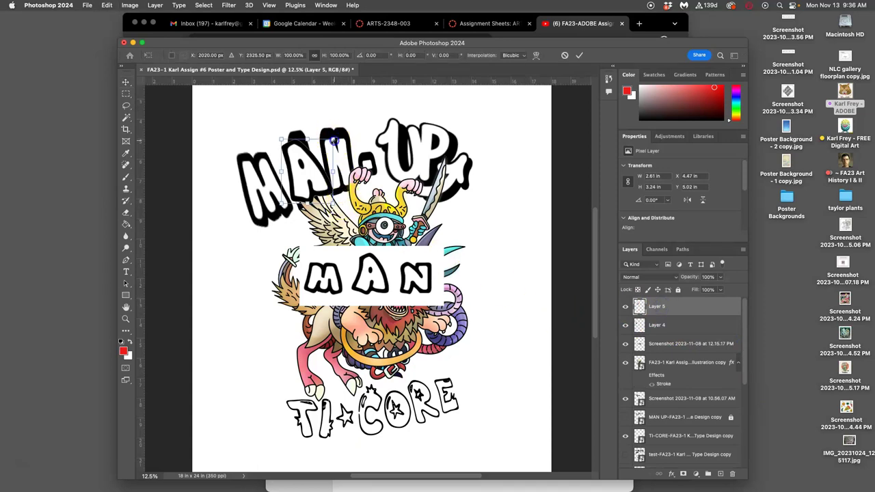
{"action": "left_click_drag", "start_coordinate": [332, 140], "coordinate": [311, 163]}
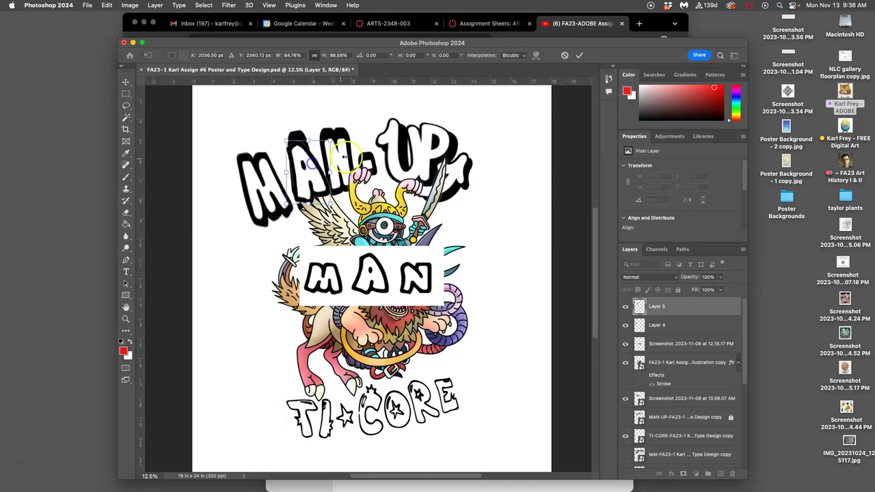
{"action": "key", "text": "Left"}
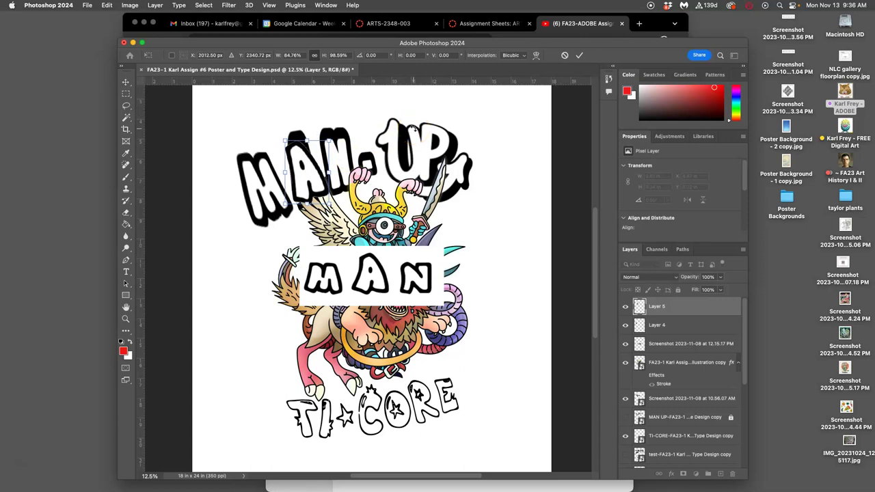
{"action": "key", "text": "Return"}
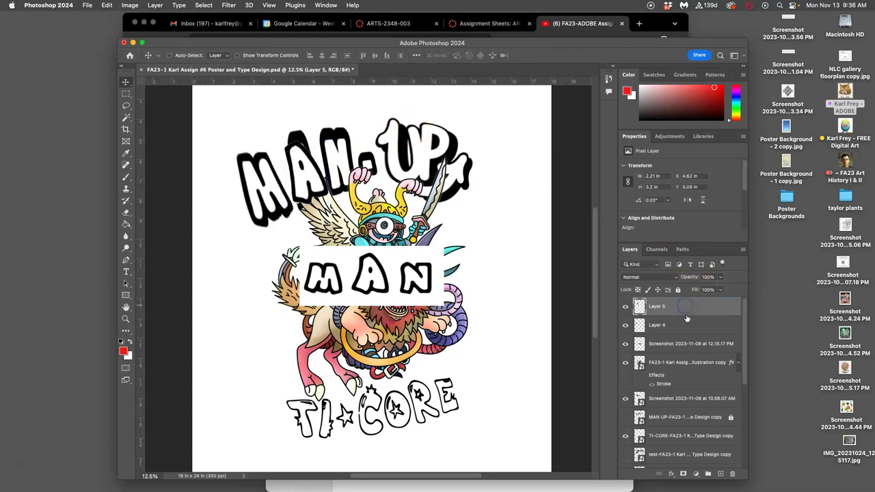
{"action": "left_click", "coordinate": [625, 326]}
{"action": "left_click", "coordinate": [625, 326]}
Lasso the N on the 12.15.17 PM screenshot layer, copy it onto its own layer, and hide that screenshot layer
{"action": "left_click", "coordinate": [667, 350]}
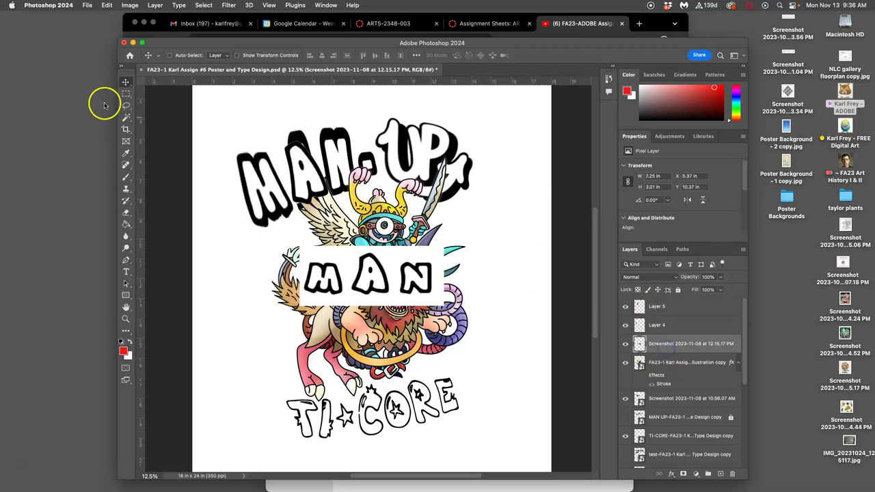
{"action": "left_click", "coordinate": [126, 106]}
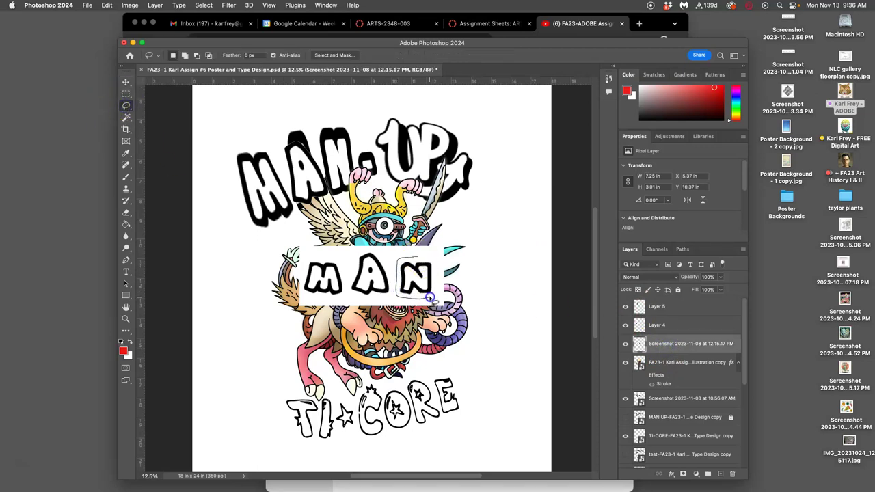
{"action": "left_click_drag", "start_coordinate": [433, 256], "coordinate": [431, 260]}
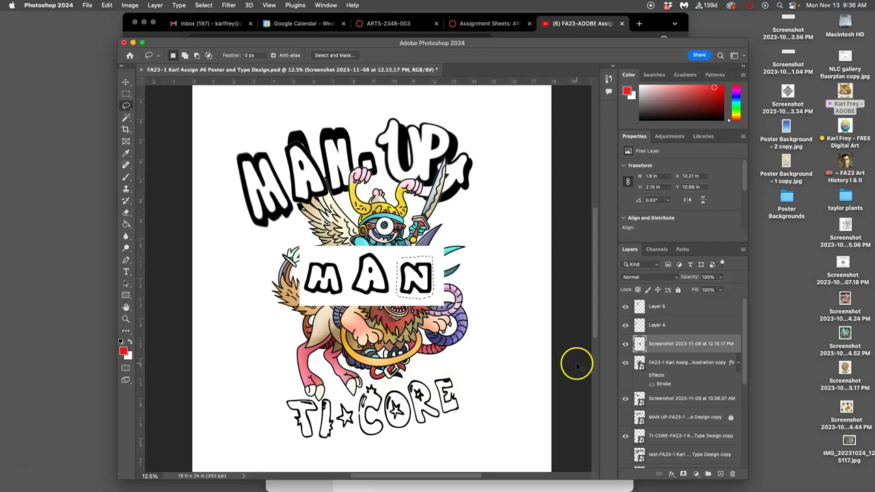
{"action": "key", "text": "ctrl+j"}
{"action": "left_click", "coordinate": [625, 362]}
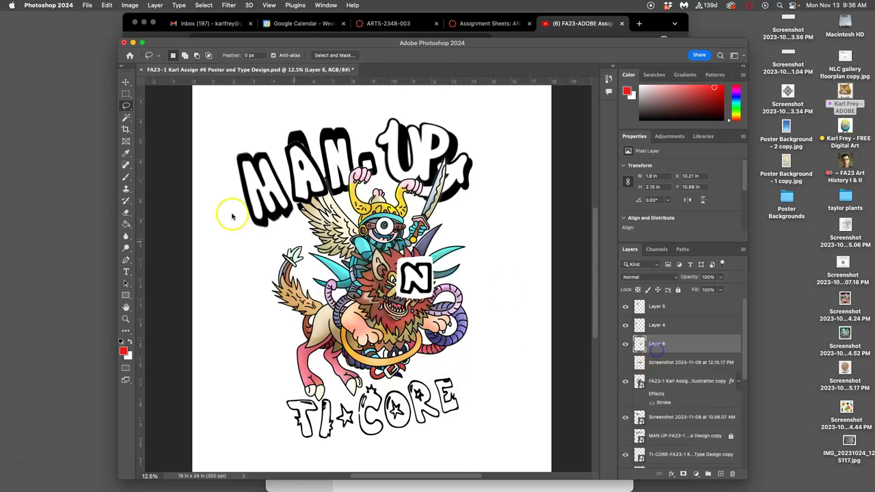
Delete the white background around the copied N and stretch the letter to about 1.59 in wide and 2.45 in tall
{"action": "left_click", "coordinate": [127, 117]}
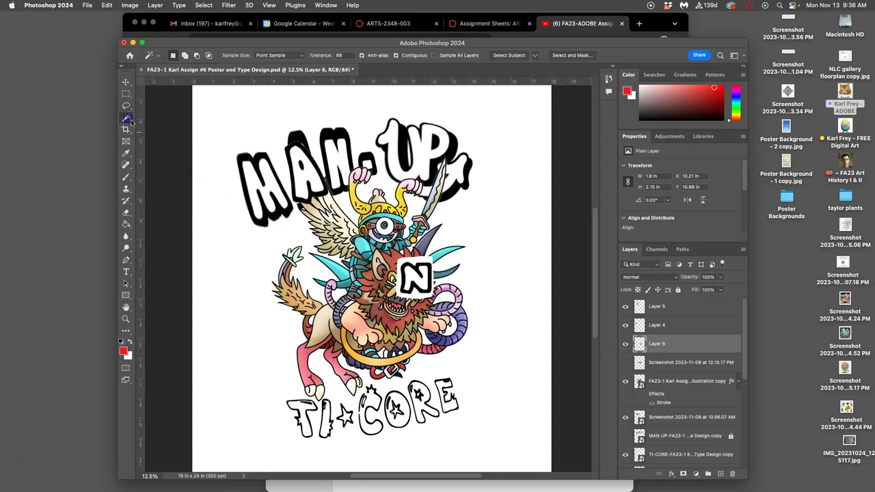
{"action": "left_click", "coordinate": [414, 265]}
{"action": "key", "text": "Delete"}
{"action": "key", "text": "super+t"}
{"action": "left_click_drag", "start_coordinate": [416, 264], "coordinate": [417, 242]}
{"action": "key", "text": "Return"}
{"action": "key", "text": "w"}
{"action": "left_click", "coordinate": [422, 268]}
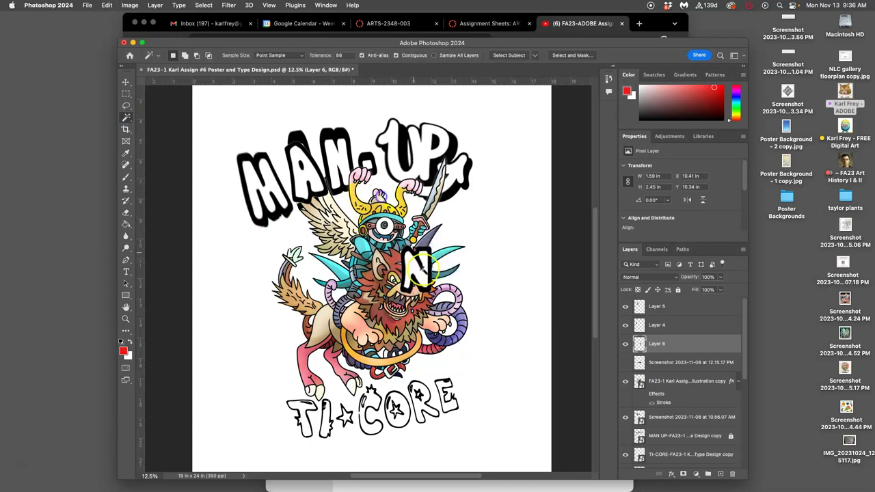
Move the N beside the A in the title, rotate it to about -15.62°, and scale it to about 108.65% by 122.32%
{"action": "left_click", "coordinate": [127, 84]}
{"action": "left_click_drag", "start_coordinate": [417, 268], "coordinate": [338, 160]}
{"action": "key", "text": "ctrl+t"}
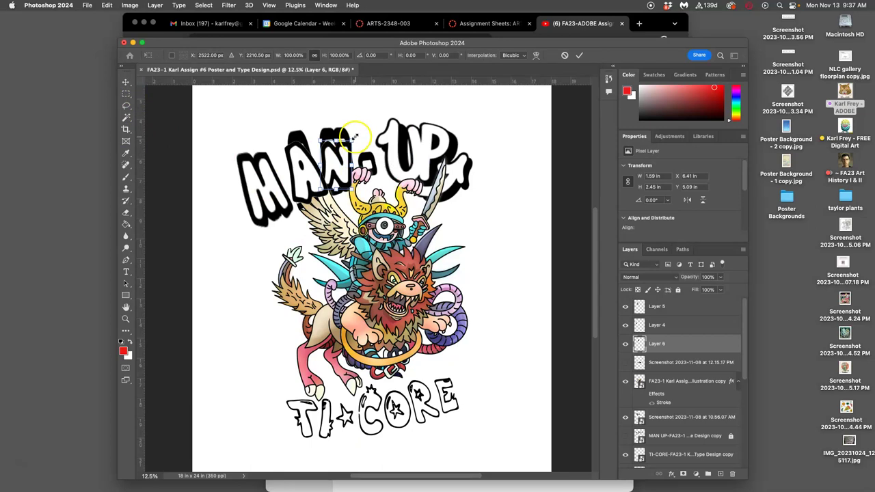
{"action": "mouse_move", "coordinate": [357, 136]}
{"action": "left_mouse_down"}
{"action": "mouse_move", "coordinate": [345, 127]}
{"action": "mouse_move", "coordinate": [348, 149]}
{"action": "left_mouse_up"}
Warp the N's corners and edges to fit the title arc, making it about 1.93 in wide and 3.18 in tall
{"action": "right_click", "coordinate": [340, 147]}
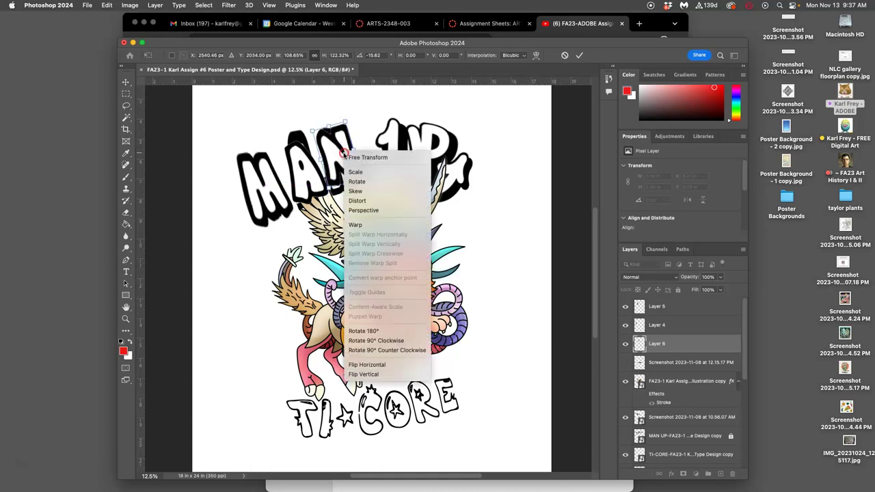
{"action": "left_click", "coordinate": [369, 224]}
{"action": "left_click_drag", "start_coordinate": [342, 124], "coordinate": [349, 122]}
{"action": "left_click_drag", "start_coordinate": [361, 180], "coordinate": [332, 191]}
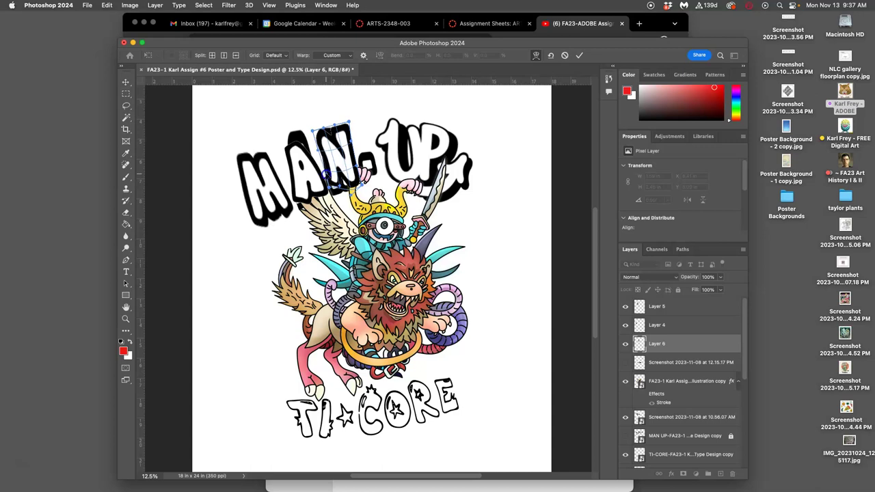
{"action": "left_click_drag", "start_coordinate": [312, 130], "coordinate": [367, 164]}
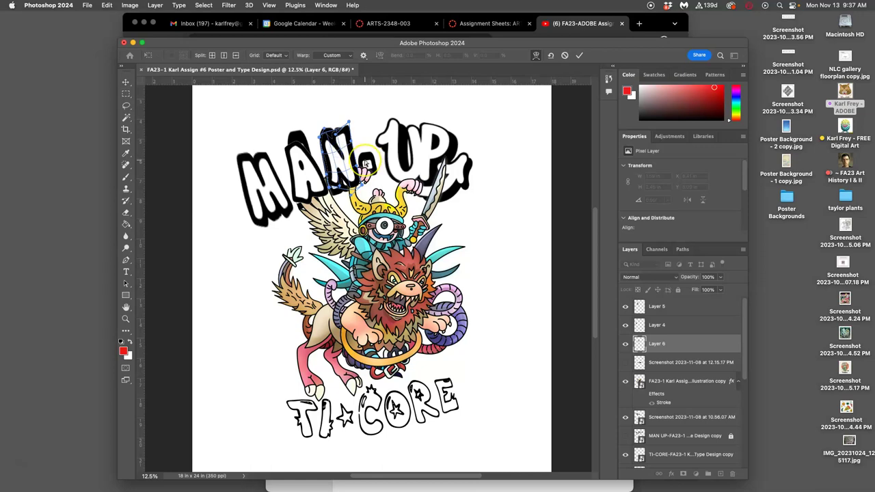
{"action": "key", "text": "Return"}
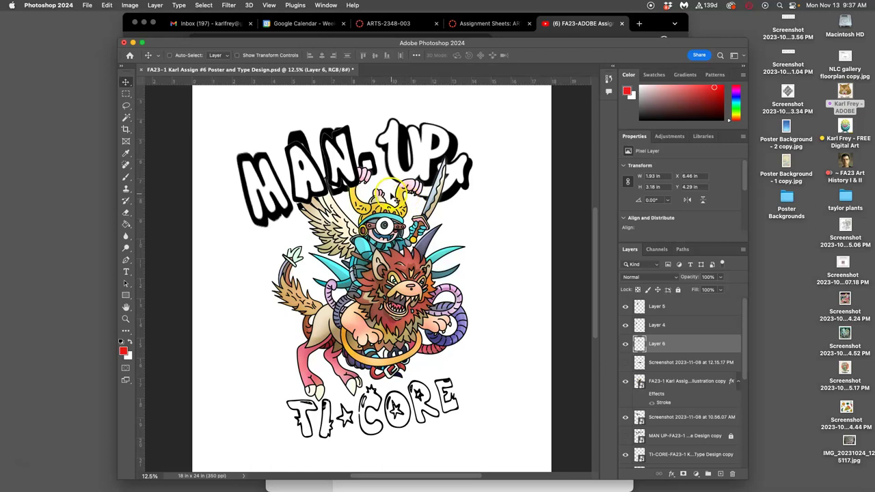
Warp the N again, pulling its upper and lower edges outward until it is about 3.55 in tall
{"action": "key", "text": "super+t"}
{"action": "right_click", "coordinate": [349, 166]}
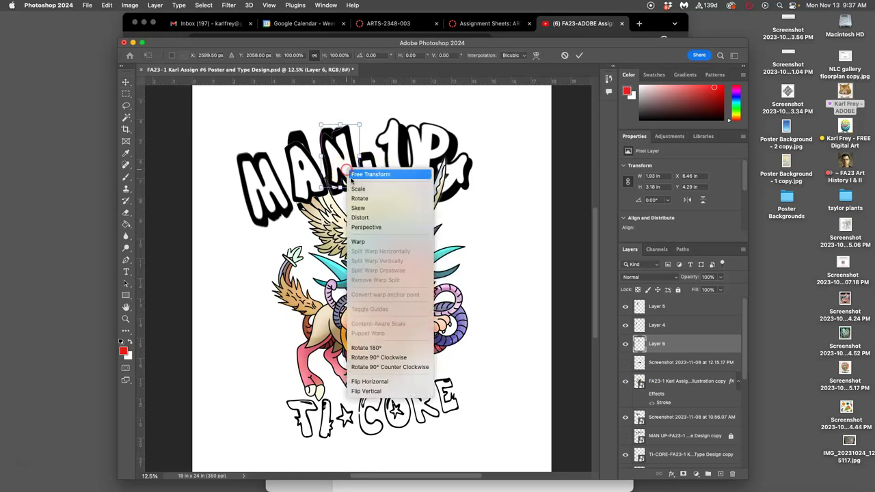
{"action": "left_click", "coordinate": [367, 241]}
{"action": "left_click_drag", "start_coordinate": [323, 190], "coordinate": [332, 179]}
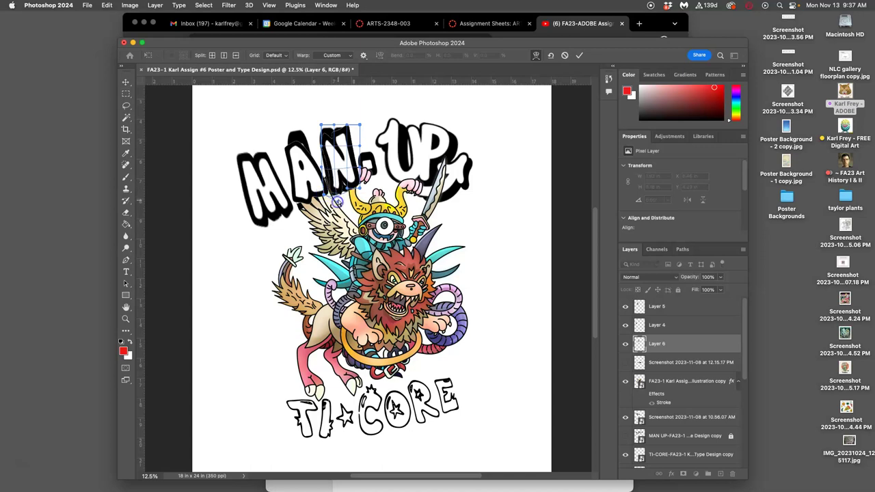
{"action": "left_click_drag", "start_coordinate": [334, 133], "coordinate": [336, 130]}
{"action": "left_click", "coordinate": [364, 143]}
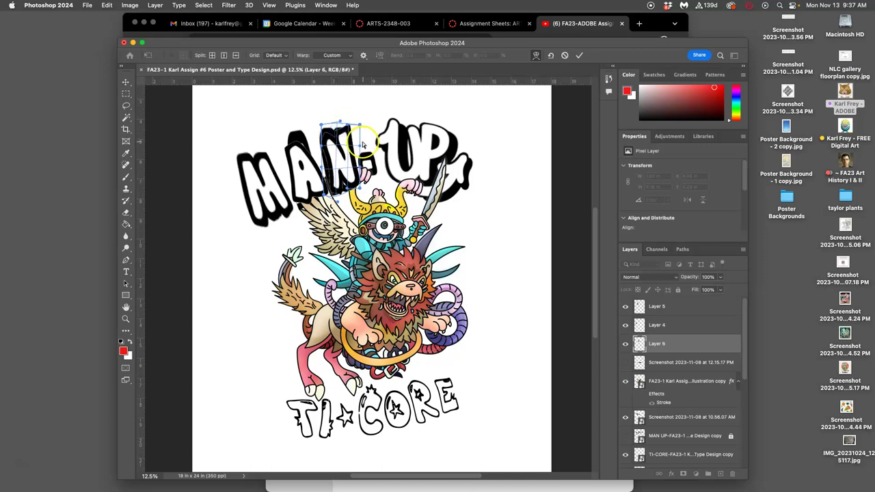
{"action": "key", "text": "Return"}
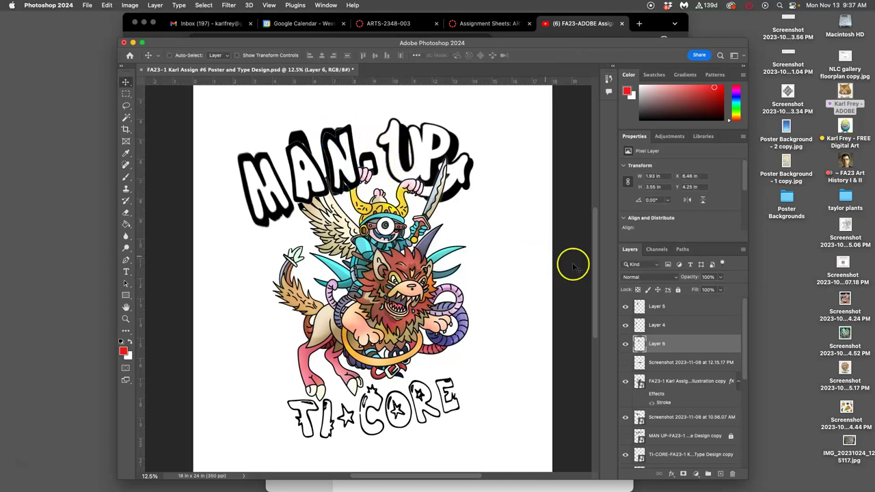
Lasso the hyphen on the 10.56.07 AM screenshot layer, copy it onto its own layer, and hide that screenshot layer
{"action": "left_click", "coordinate": [625, 419]}
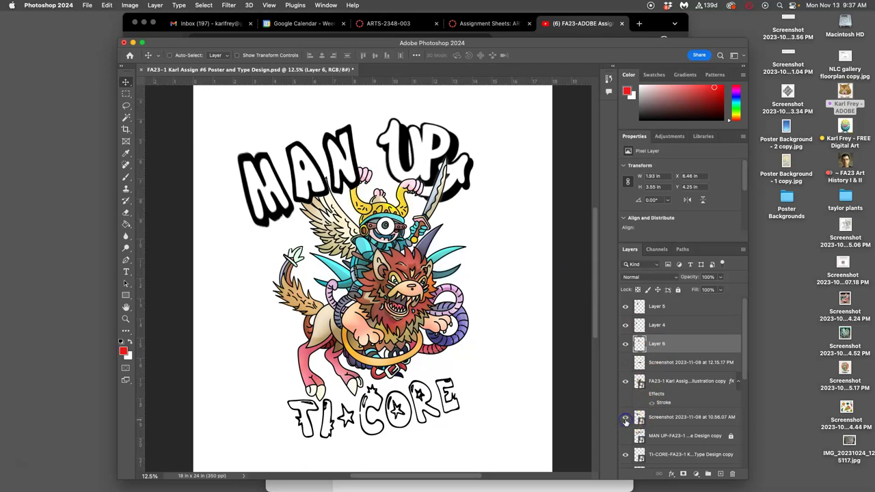
{"action": "left_click", "coordinate": [625, 421]}
{"action": "left_click", "coordinate": [654, 414]}
{"action": "left_click", "coordinate": [379, 166]}
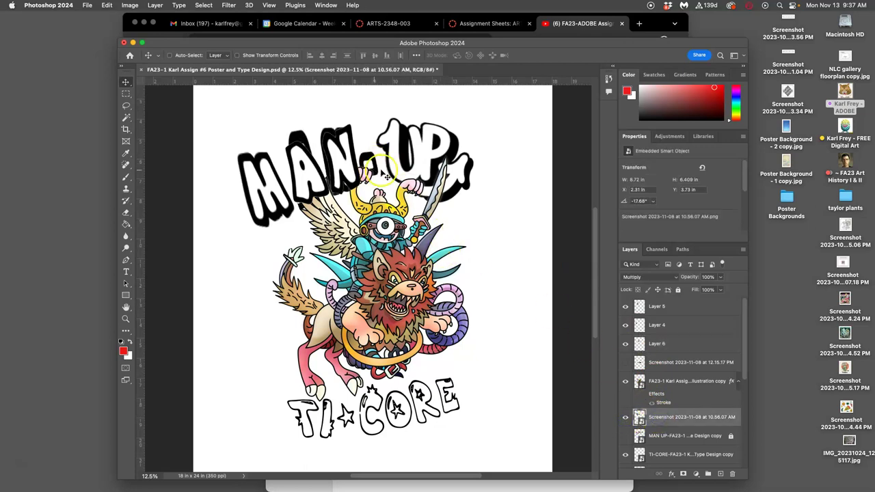
{"action": "left_click", "coordinate": [125, 106]}
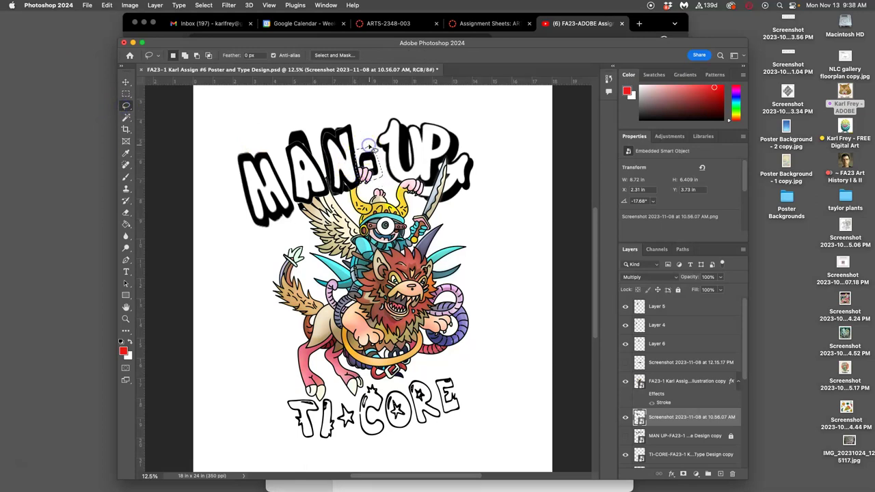
{"action": "key", "text": "super+j"}
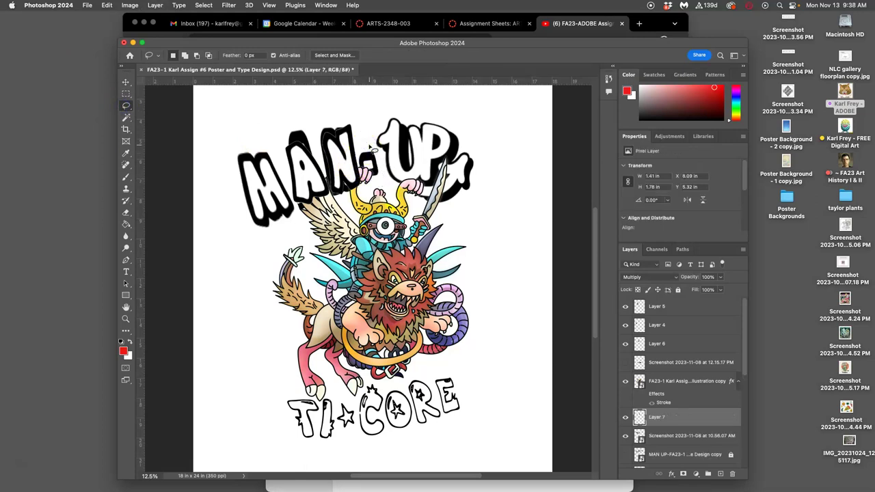
{"action": "left_click", "coordinate": [624, 436]}
Flatten the hyphen to about 1.4 in by 1.11 in and position it between MAN and UP at X 8.17 in, Y 5.34 in
{"action": "left_click", "coordinate": [126, 83]}
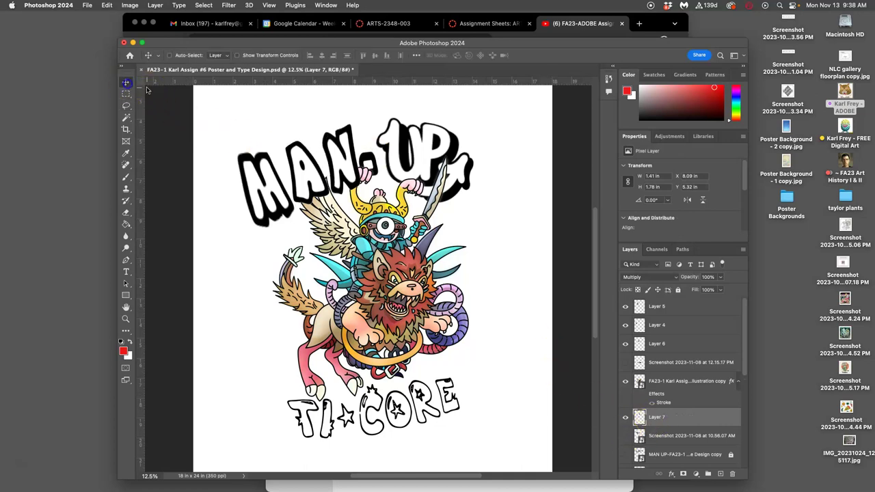
{"action": "left_click_drag", "start_coordinate": [363, 152], "coordinate": [365, 148]}
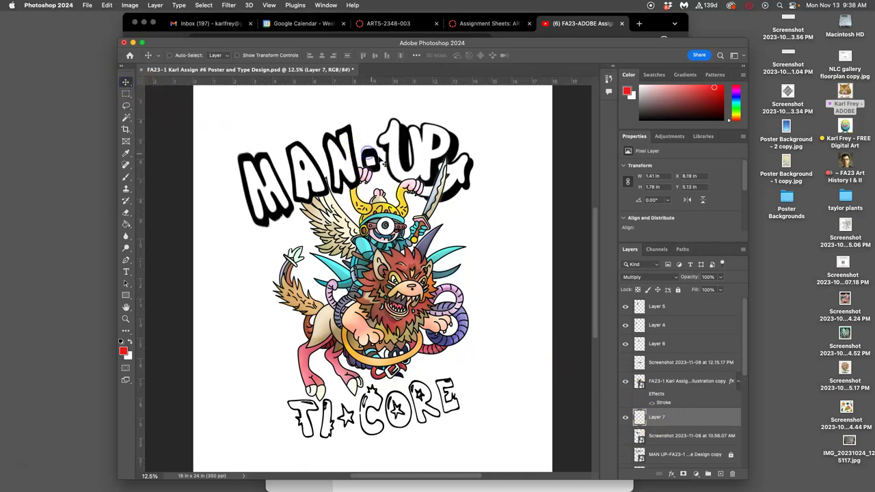
{"action": "key", "text": "super+t"}
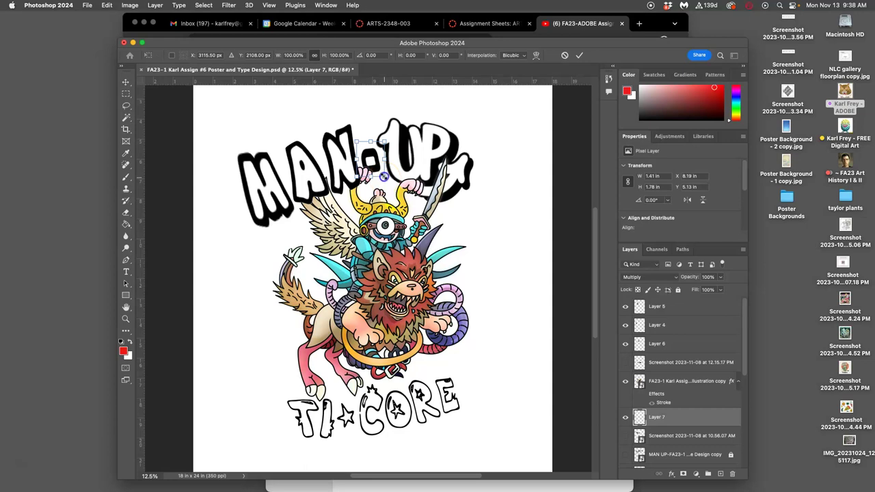
{"action": "left_click_drag", "start_coordinate": [385, 177], "coordinate": [384, 168]}
{"action": "key", "text": "Down"}
{"action": "key", "text": "Down"}
{"action": "key", "text": "Down"}
{"action": "key", "text": "Down"}
{"action": "key", "text": "Down"}
{"action": "key", "text": "Down"}
{"action": "key", "text": "Down"}
{"action": "key", "text": "Down"}
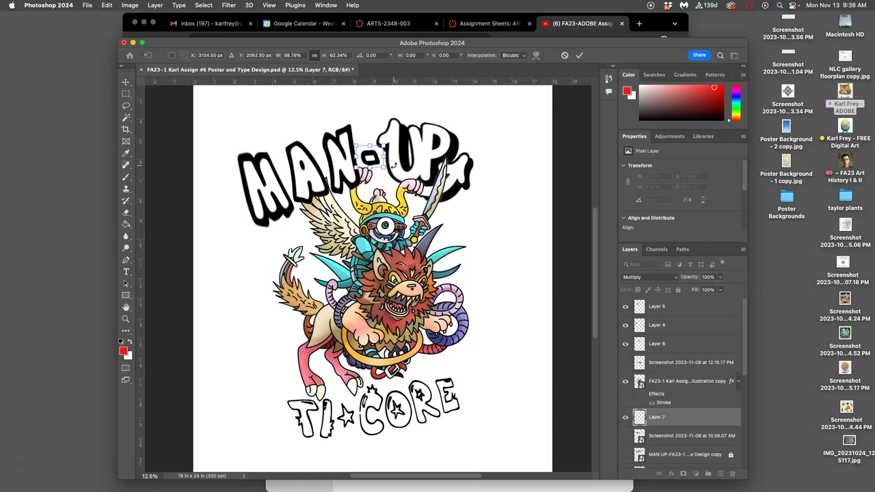
{"action": "key", "text": "Return"}
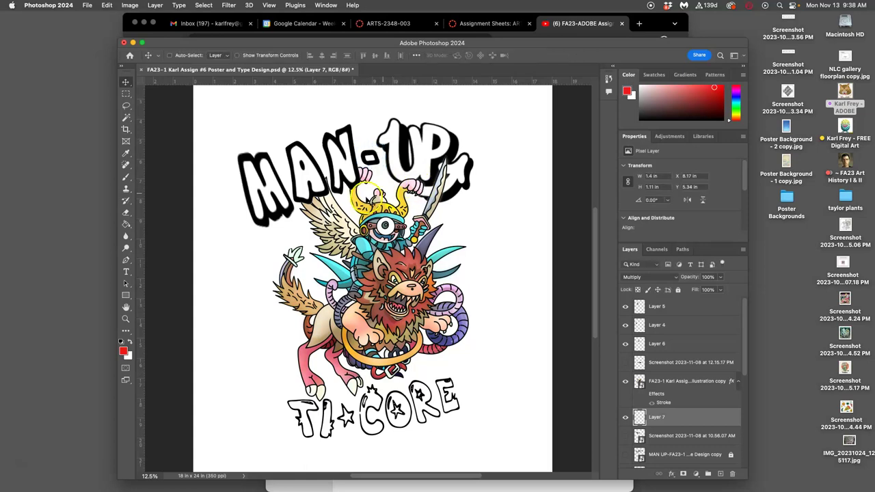
{"action": "left_click", "coordinate": [492, 240]}
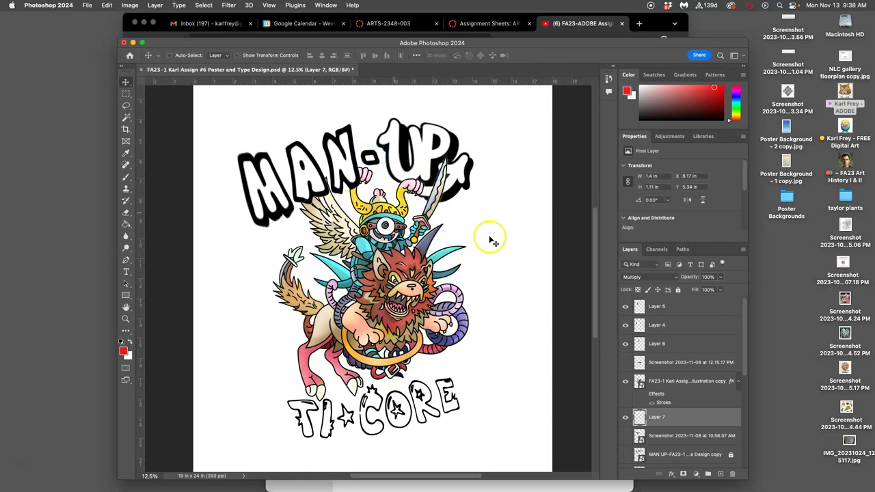
Toggle Layer 5's visibility to identify its letter, and select Layers 5, 4 and 6 together
{"action": "left_click", "coordinate": [625, 307]}
{"action": "left_click", "coordinate": [625, 307]}
{"action": "left_click", "coordinate": [658, 309]}
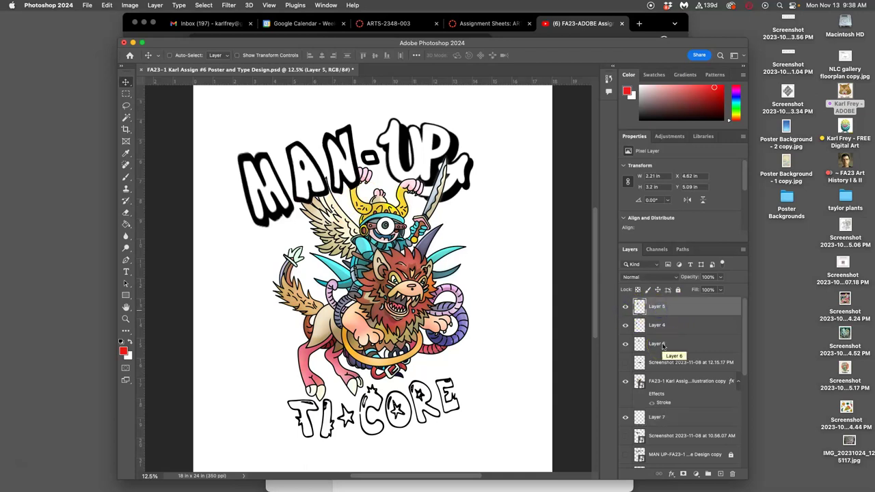
{"action": "left_click", "coordinate": [662, 345], "text": "shift"}
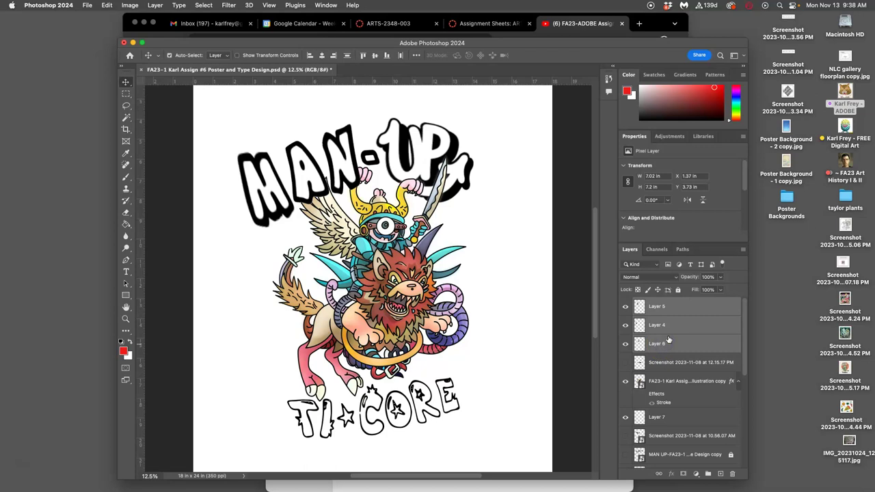
Raise the manticore illustration copy layer above Layers 4 and 6, placing it directly beneath Layer 5
{"action": "left_click", "coordinate": [666, 381]}
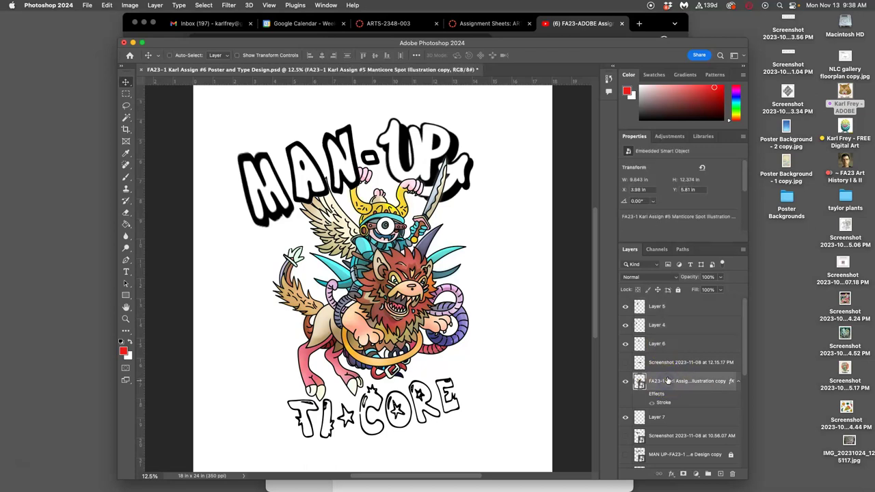
{"action": "key", "text": "super+bracketright"}
{"action": "key", "text": "super+bracketright"}
{"action": "key", "text": "super+bracketright"}
{"action": "key", "text": "super+bracketright"}
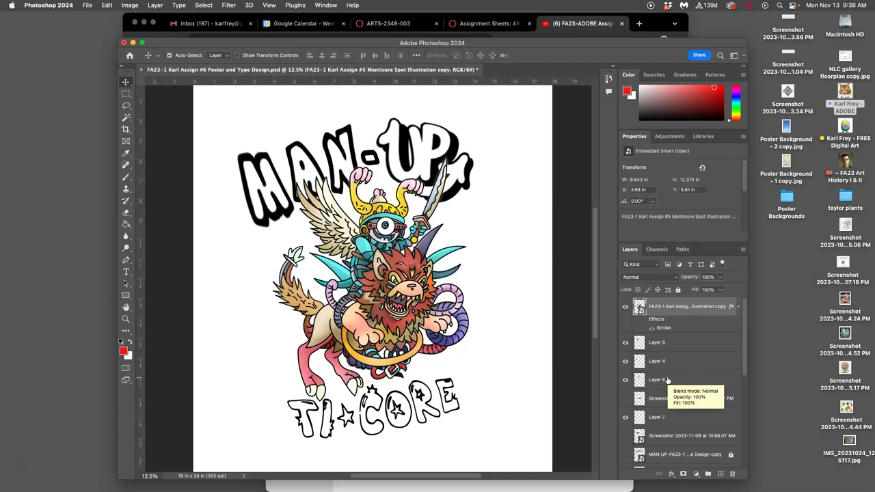
{"action": "key", "text": "super+bracketleft"}
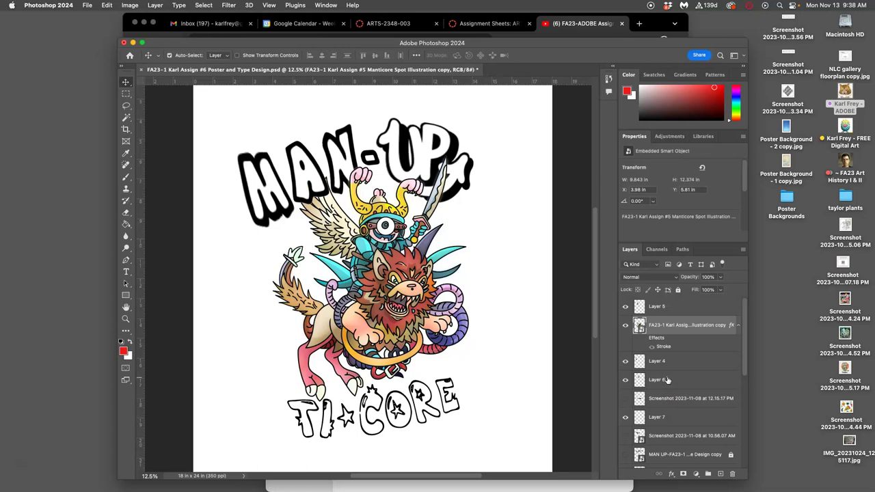
Try the manticore illustration copy layer beneath Layer 4 and above Layer 5, then return it directly beneath Layer 5
{"action": "key", "text": "super+bracketleft"}
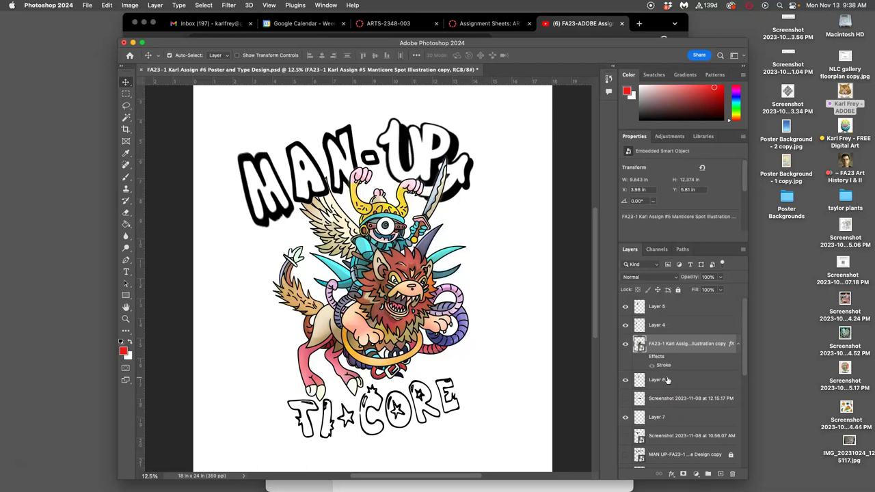
{"action": "key", "text": "super+bracketright"}
{"action": "key", "text": "super+bracketright"}
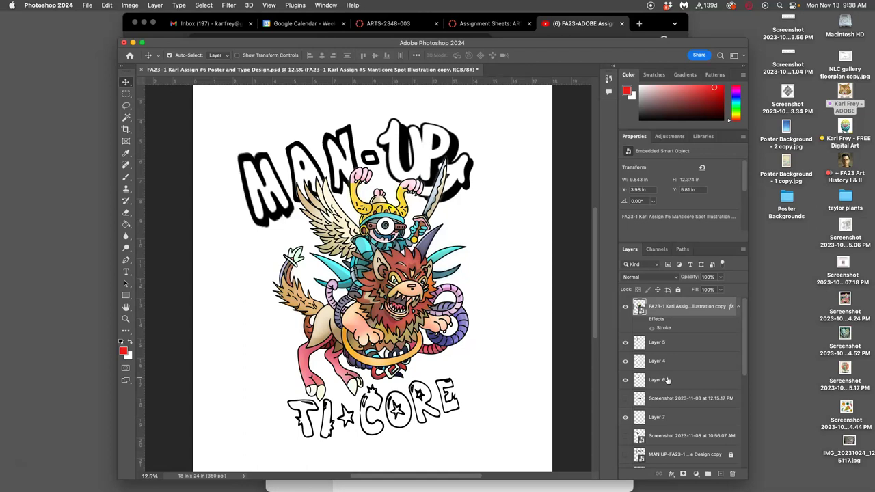
{"action": "key", "text": "super+bracketleft"}
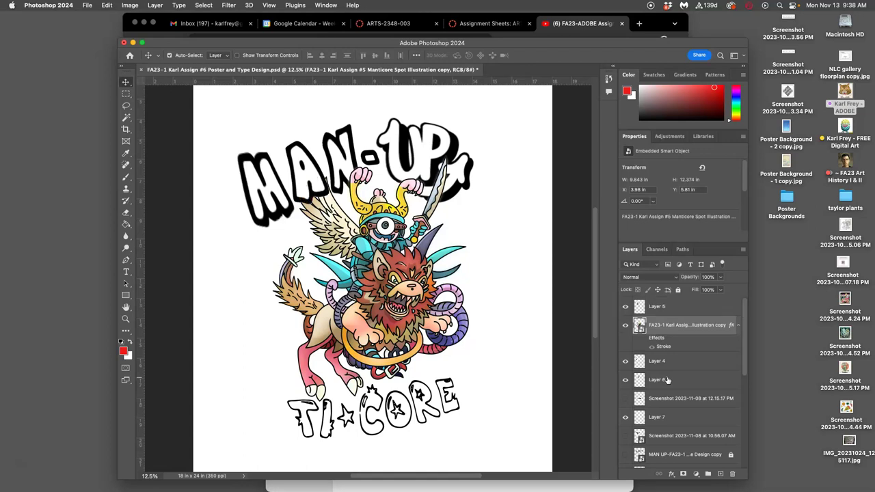
Toggle the visibility of Layer 4 and Layer 6 in turn to identify which letter each one holds
{"action": "left_click_drag", "start_coordinate": [668, 380], "coordinate": [655, 366]}
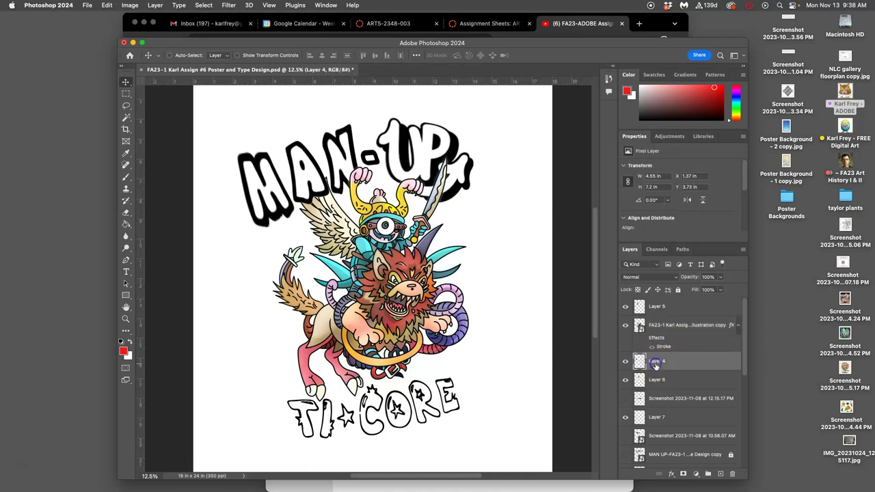
{"action": "left_click", "coordinate": [625, 362]}
{"action": "left_click", "coordinate": [625, 361]}
{"action": "left_click", "coordinate": [625, 381]}
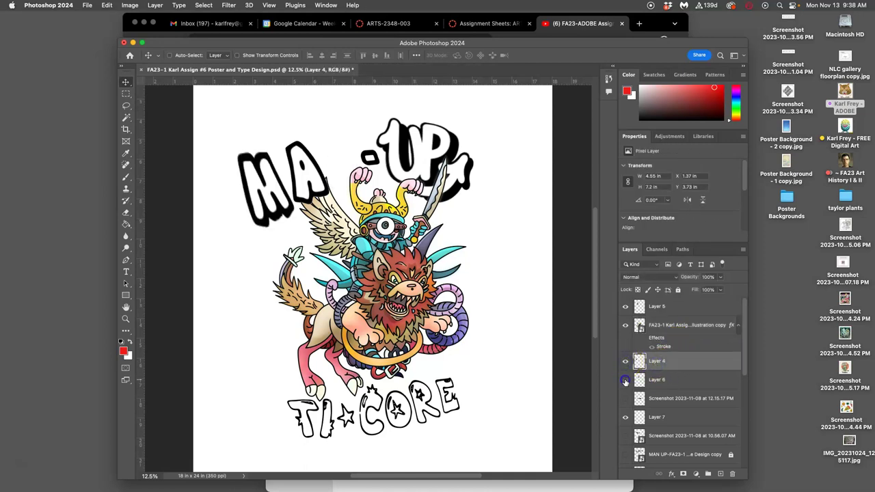
{"action": "left_click", "coordinate": [624, 381]}
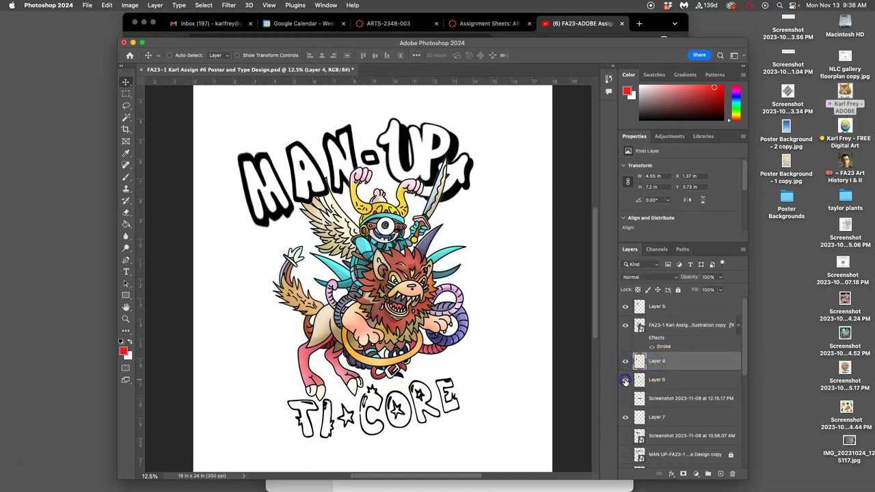
Try distorting Layers 4 and 5 together by pulling their upper-left corner outward, then discard the transform
{"action": "left_click", "coordinate": [664, 314], "text": "super"}
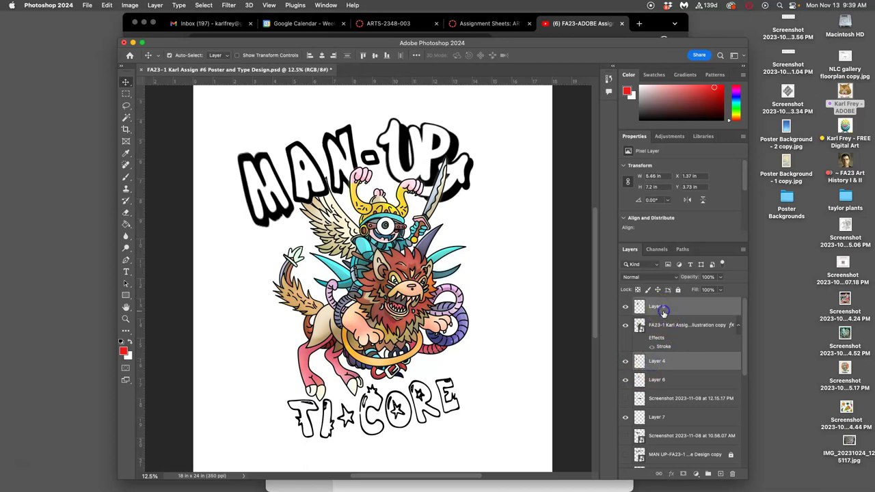
{"action": "key", "text": "super+t"}
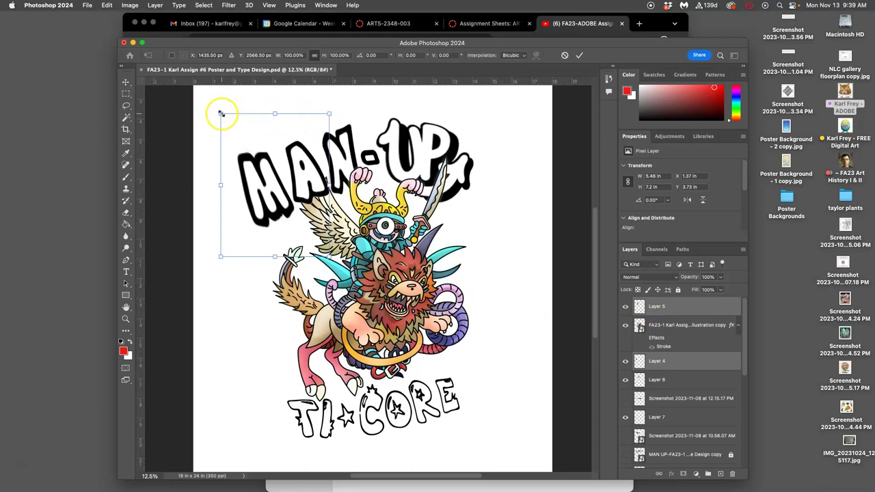
{"action": "right_click", "coordinate": [272, 149]}
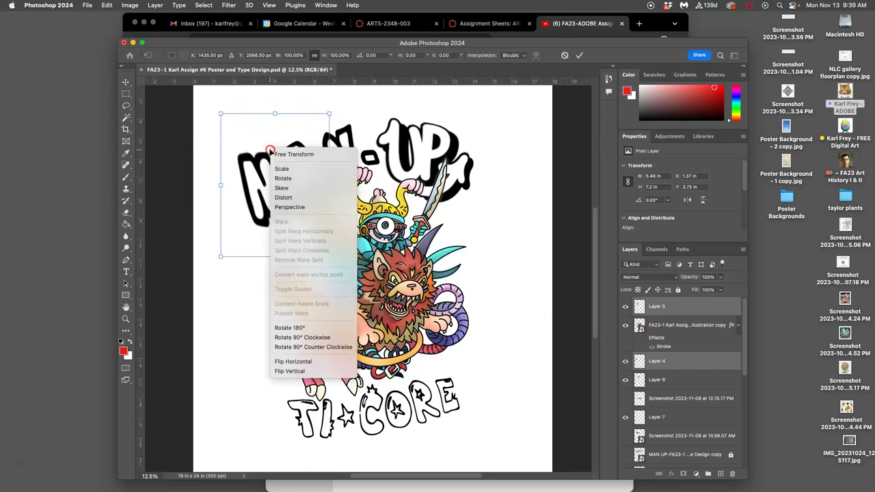
{"action": "left_click", "coordinate": [281, 198]}
{"action": "left_click_drag", "start_coordinate": [220, 114], "coordinate": [214, 118]}
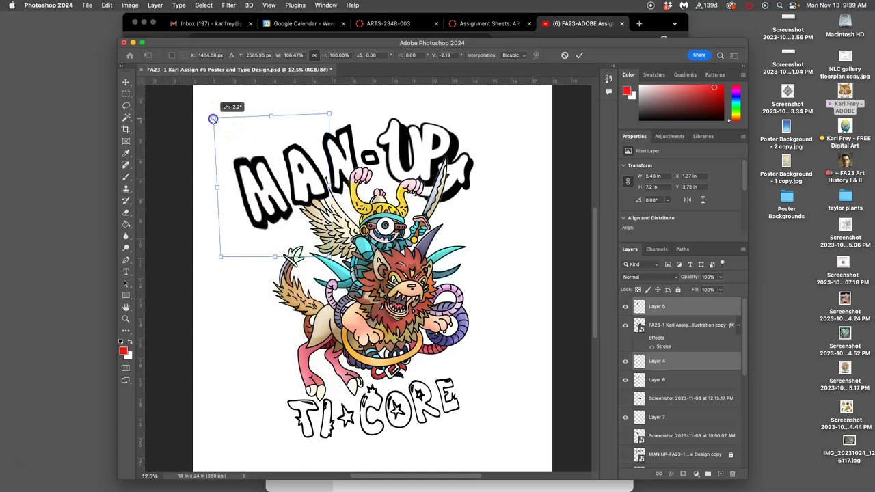
{"action": "left_click_drag", "start_coordinate": [268, 186], "coordinate": [270, 190]}
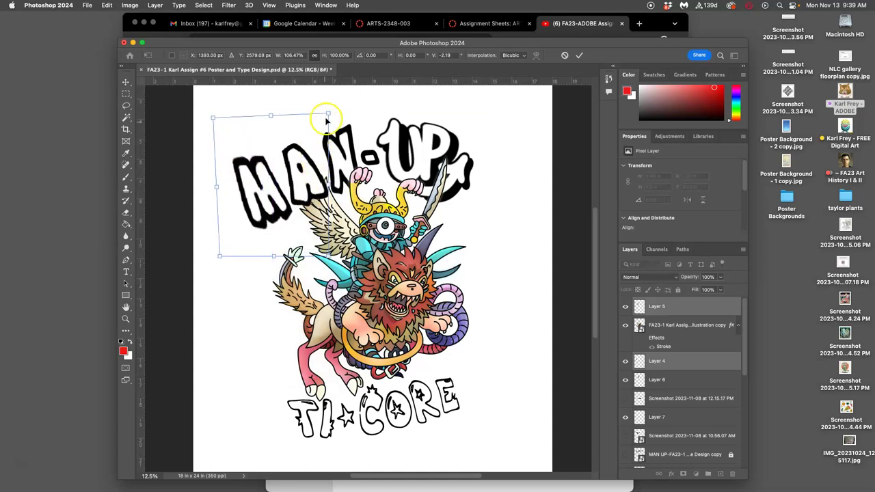
{"action": "key", "text": "super+z"}
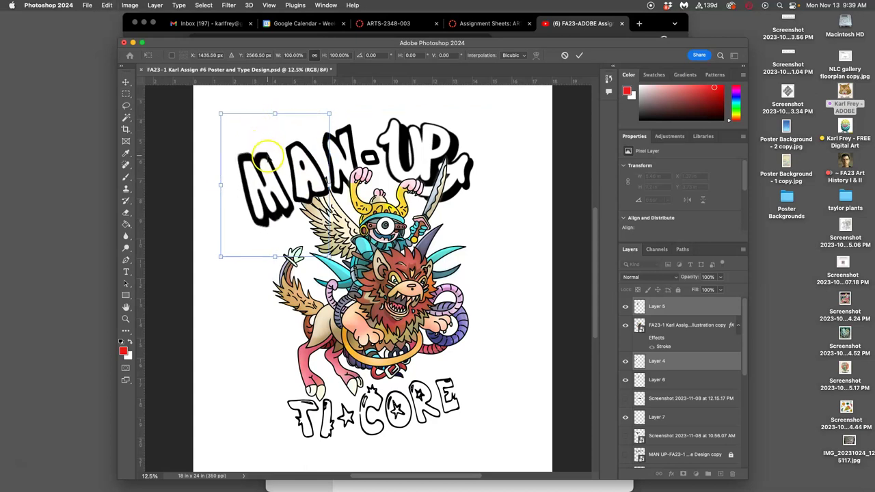
{"action": "left_click", "coordinate": [126, 104]}
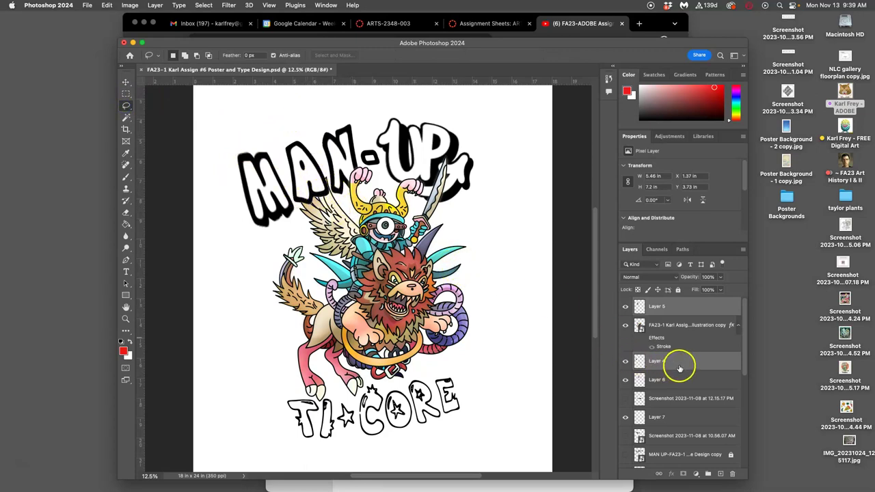
Rotate the letter A on Layer 5 about 6° clockwise and resize it to about 1.86 in by 3.29 in at X 4.87 in, Y 4.95 in
{"action": "left_click", "coordinate": [666, 309]}
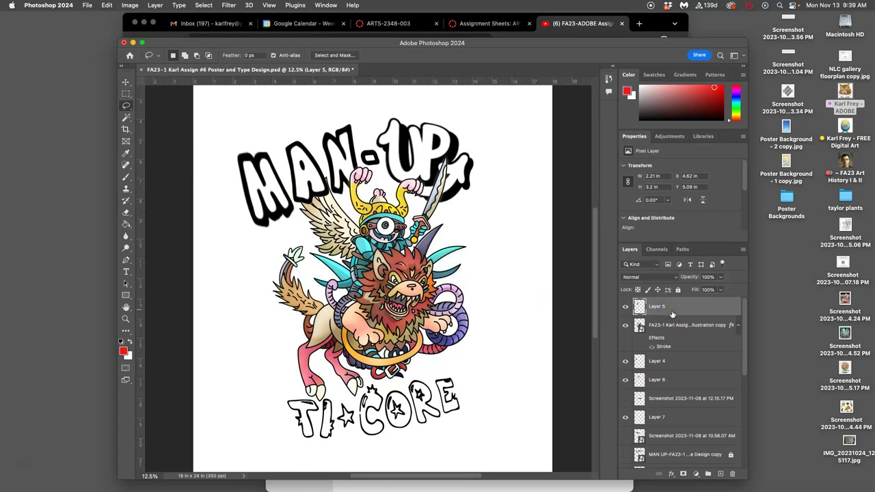
{"action": "key", "text": "super+t"}
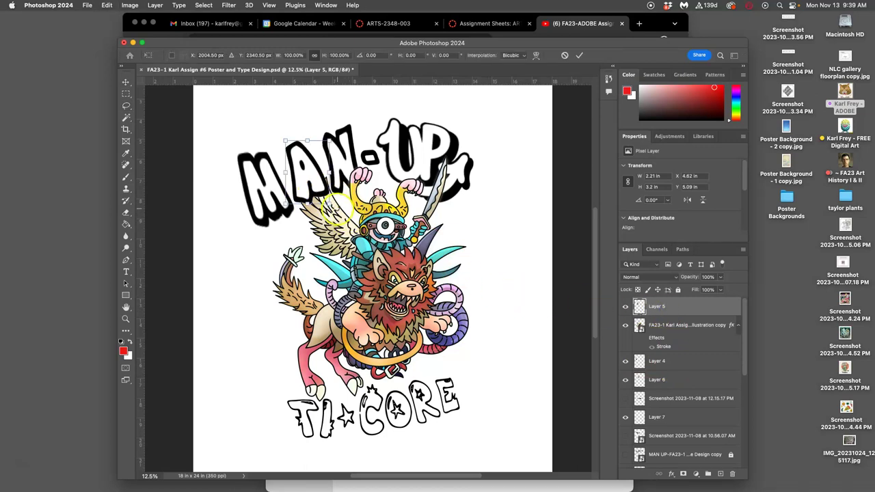
{"action": "left_click_drag", "start_coordinate": [344, 203], "coordinate": [333, 212]}
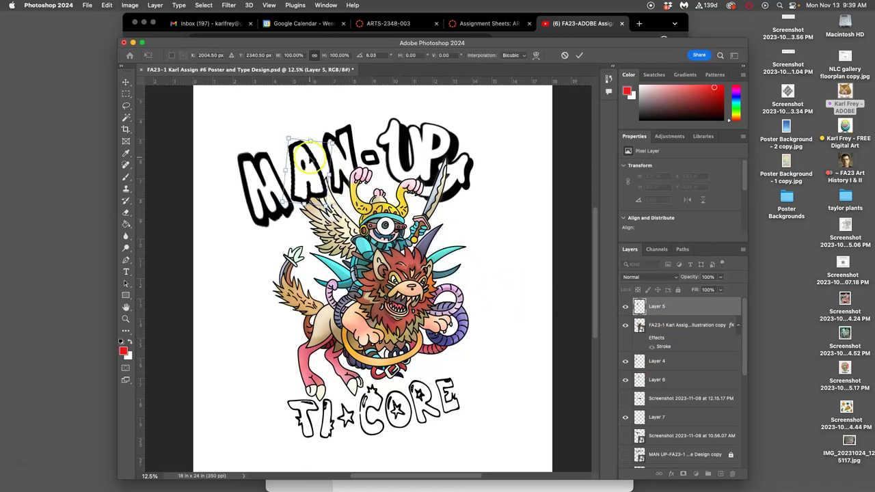
{"action": "left_click", "coordinate": [310, 157]}
{"action": "left_click_drag", "start_coordinate": [333, 143], "coordinate": [305, 156]}
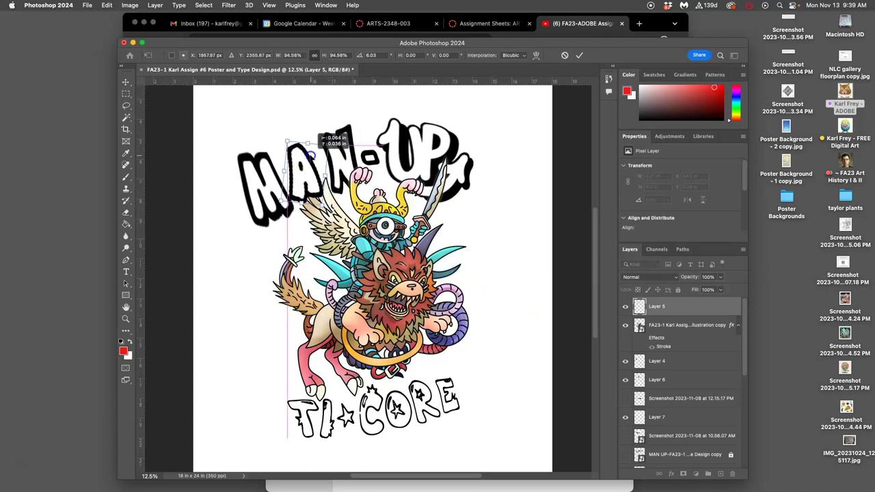
{"action": "key", "text": "Right"}
{"action": "key", "text": "Right"}
{"action": "key", "text": "Right"}
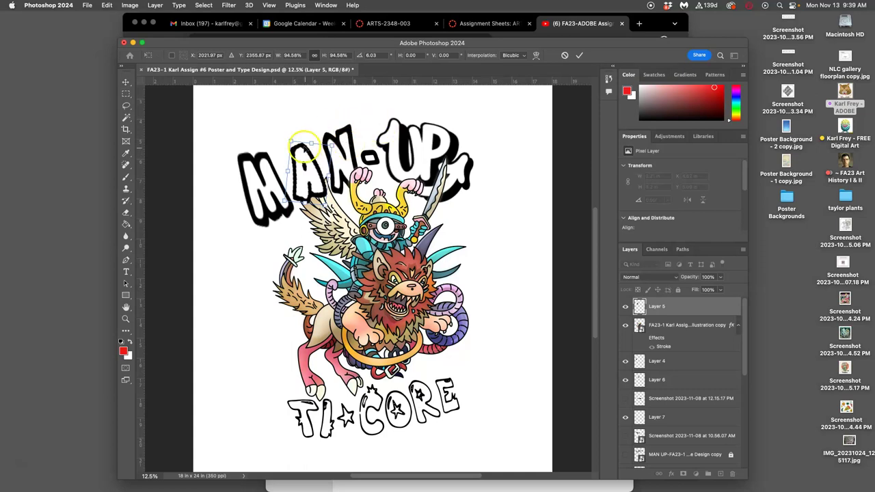
{"action": "left_click_drag", "start_coordinate": [292, 141], "coordinate": [292, 136]}
{"action": "key", "text": "Return"}
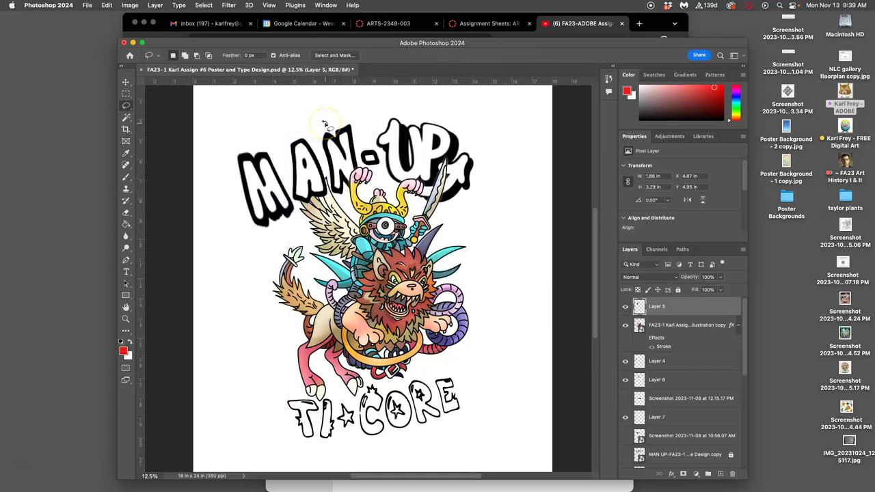
Scale the letter M on Layer 4 to about 98%, distort its upper-left corner inward, and rotate it about 3.3° clockwise
{"action": "left_click", "coordinate": [659, 362]}
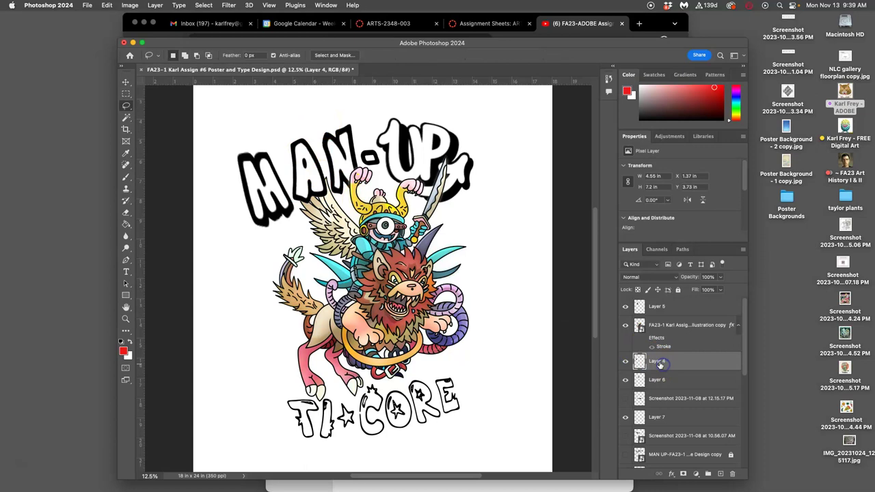
{"action": "key", "text": "super+t"}
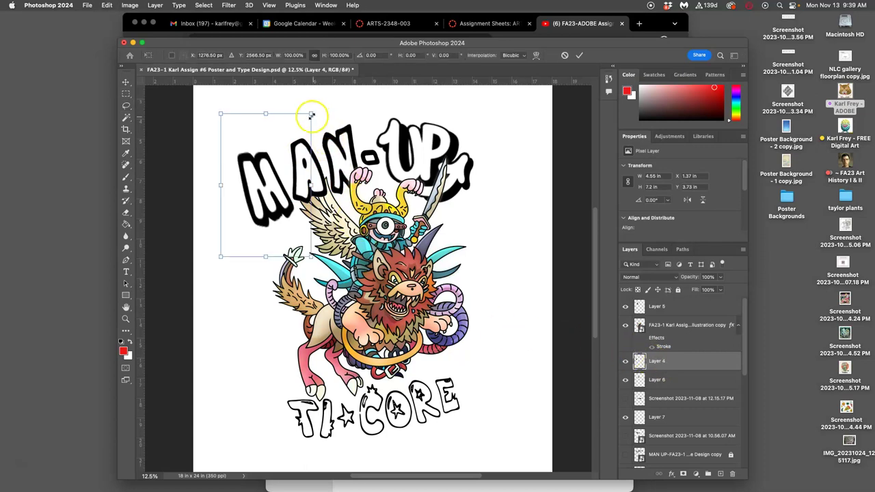
{"action": "left_click_drag", "start_coordinate": [311, 115], "coordinate": [309, 116]}
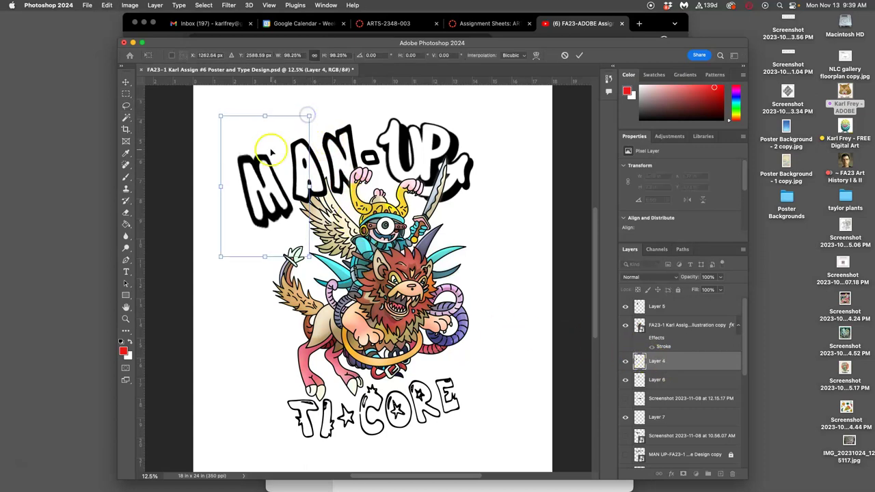
{"action": "right_click", "coordinate": [271, 150]}
{"action": "left_click", "coordinate": [285, 198]}
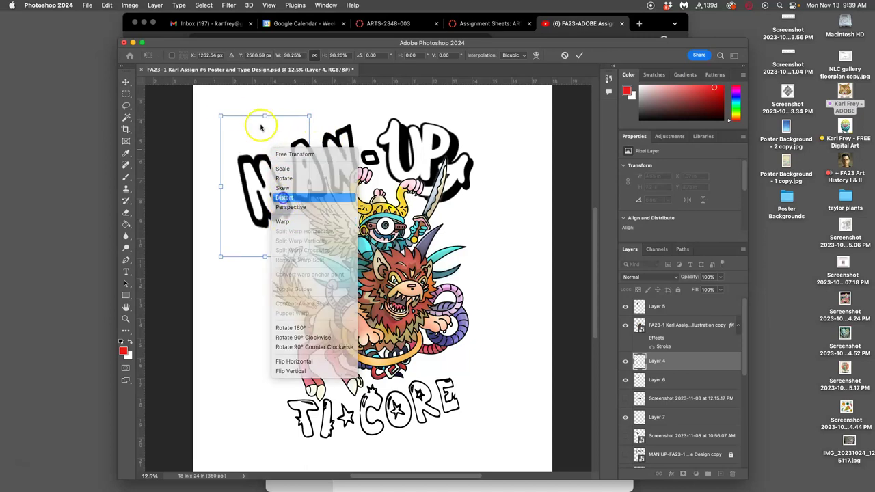
{"action": "left_click_drag", "start_coordinate": [221, 117], "coordinate": [232, 114]}
{"action": "right_click", "coordinate": [294, 240]}
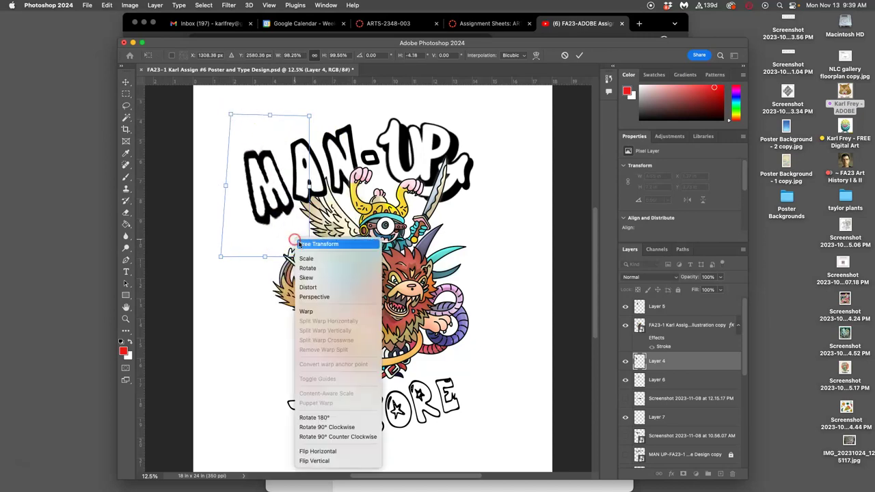
{"action": "left_click", "coordinate": [323, 271]}
{"action": "left_click_drag", "start_coordinate": [330, 254], "coordinate": [324, 259]}
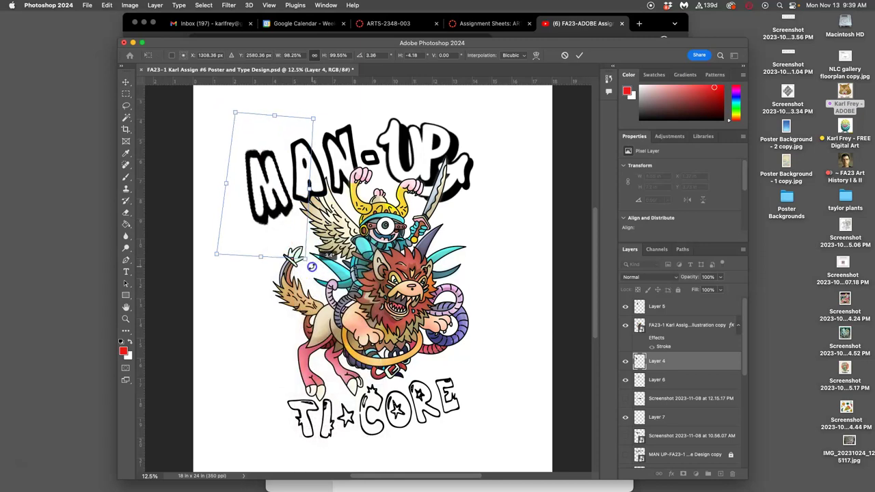
{"action": "left_click_drag", "start_coordinate": [277, 237], "coordinate": [276, 235]}
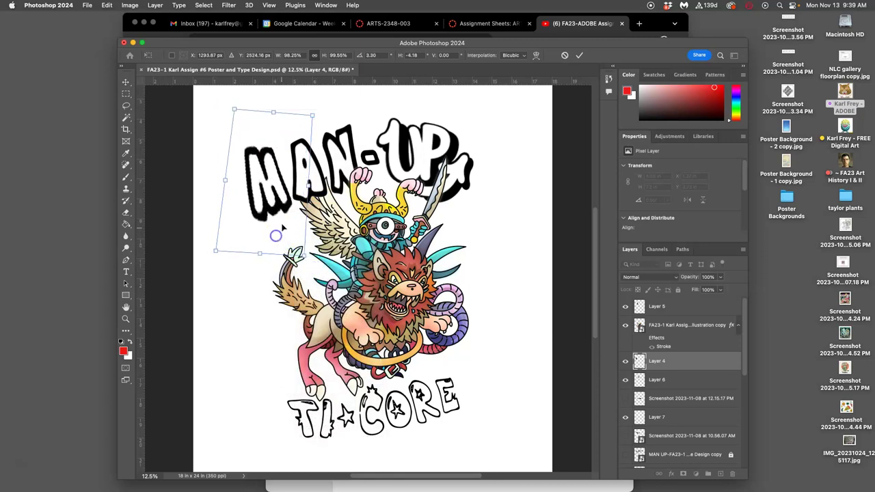
Warp the letter M on Layer 4, stretching its lower-left leg downward and adjusting its top and left edge, and apply the transform
{"action": "right_click", "coordinate": [270, 199]}
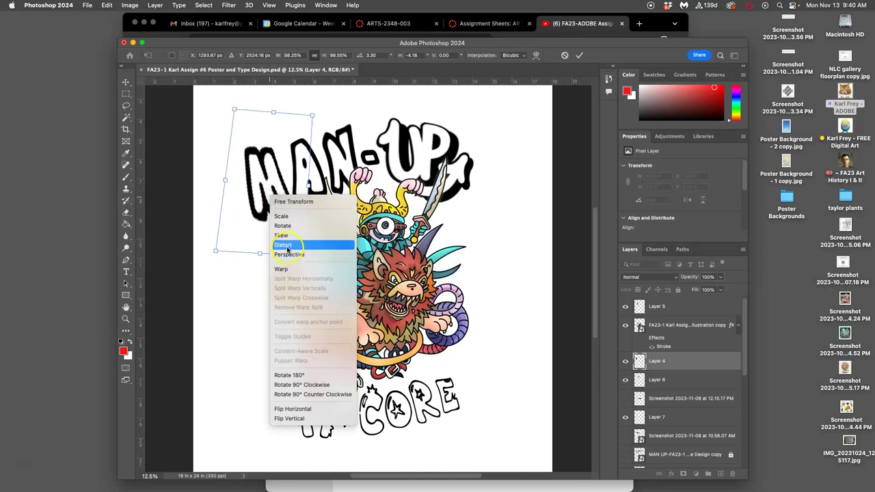
{"action": "left_click", "coordinate": [286, 270]}
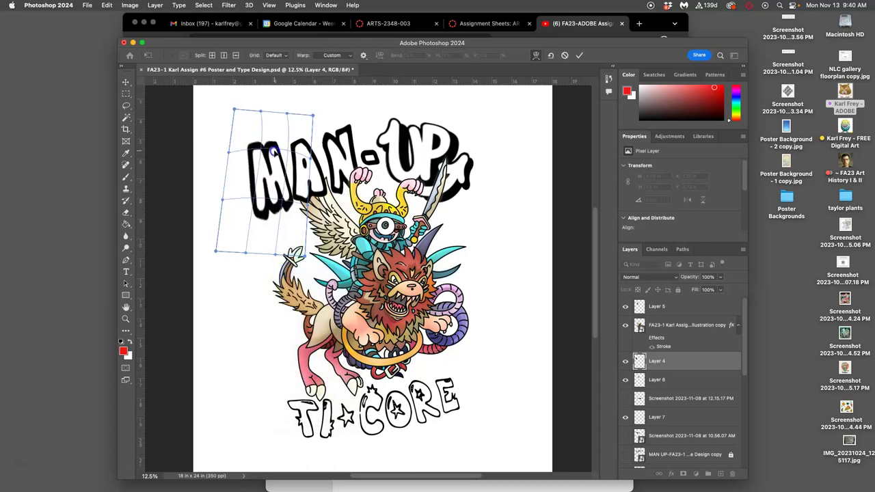
{"action": "left_click_drag", "start_coordinate": [250, 196], "coordinate": [243, 207]}
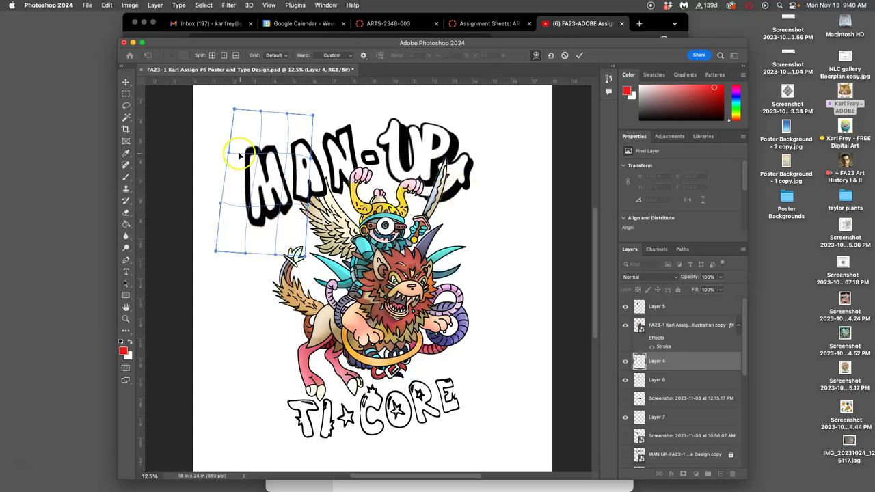
{"action": "left_click_drag", "start_coordinate": [228, 158], "coordinate": [230, 165]}
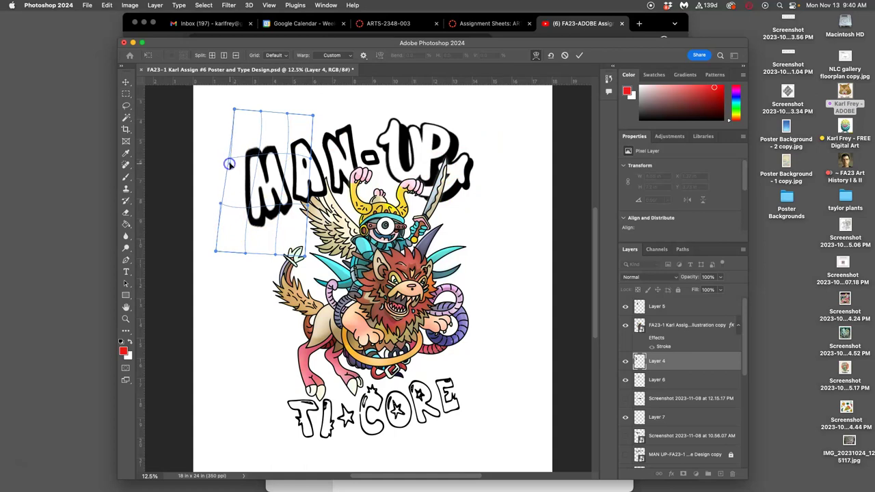
{"action": "left_click_drag", "start_coordinate": [285, 141], "coordinate": [281, 138]}
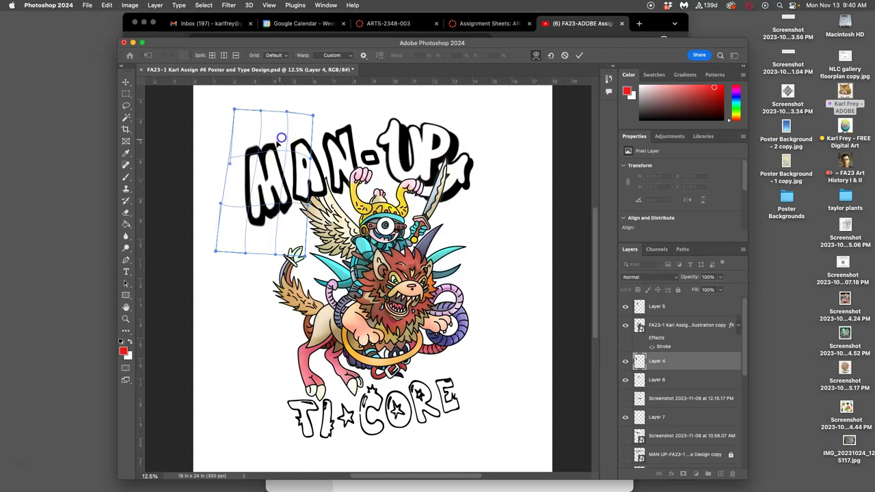
{"action": "left_click_drag", "start_coordinate": [229, 197], "coordinate": [231, 201]}
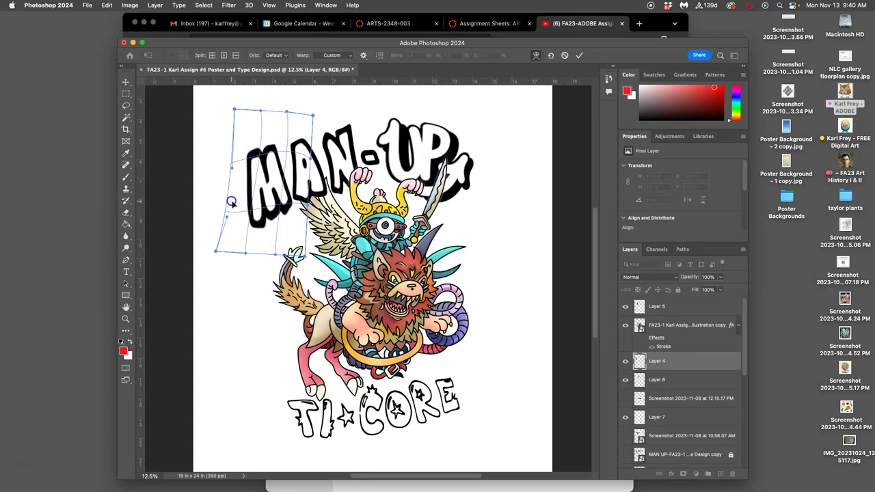
{"action": "left_click_drag", "start_coordinate": [293, 223], "coordinate": [290, 224]}
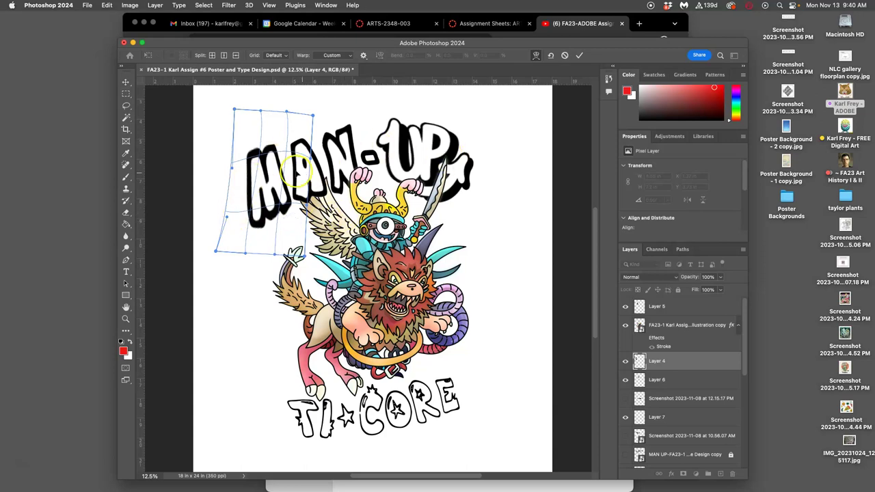
{"action": "left_click", "coordinate": [268, 182]}
{"action": "left_click", "coordinate": [461, 168]}
{"action": "key", "text": "Return"}
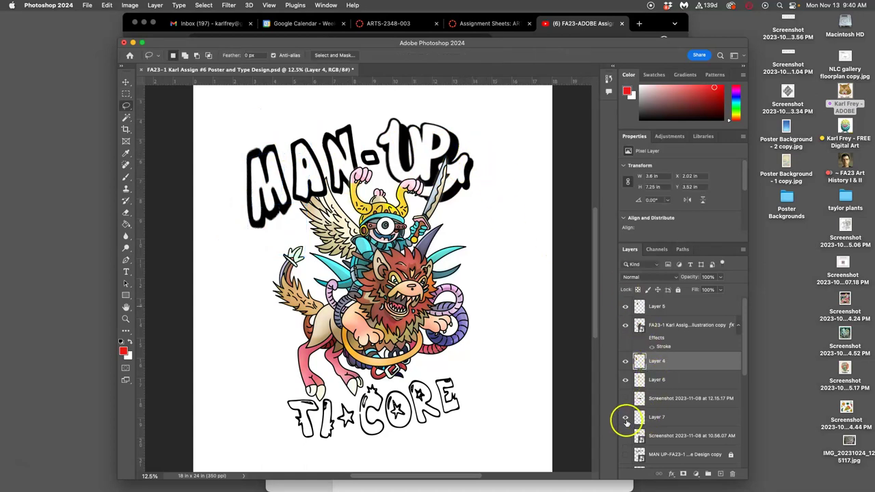
Rotate the UP lettering layer about 7.1° clockwise and move it slightly up and left to about X 8.17 in, Y 3.14 in
{"action": "scroll", "coordinate": [670, 405], "scroll_direction": "down", "scroll_amount": 5}
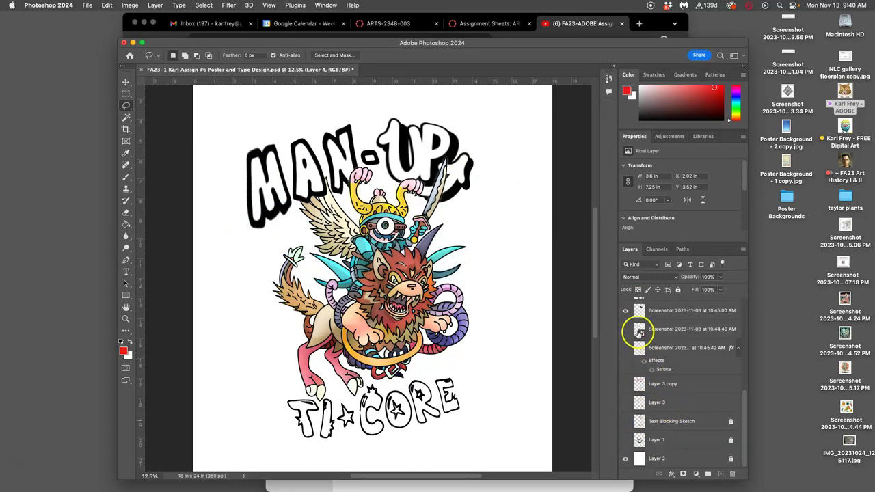
{"action": "left_click", "coordinate": [624, 312]}
{"action": "left_click", "coordinate": [624, 312]}
{"action": "left_click", "coordinate": [657, 311]}
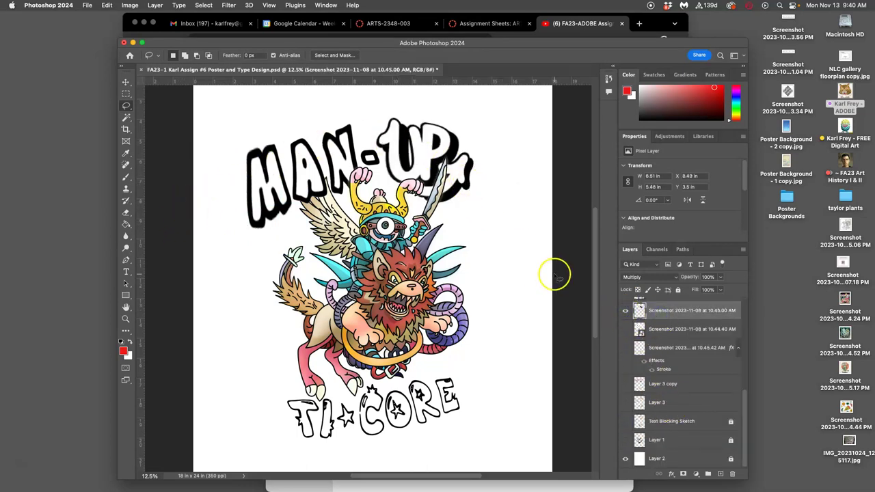
{"action": "key", "text": "super+t"}
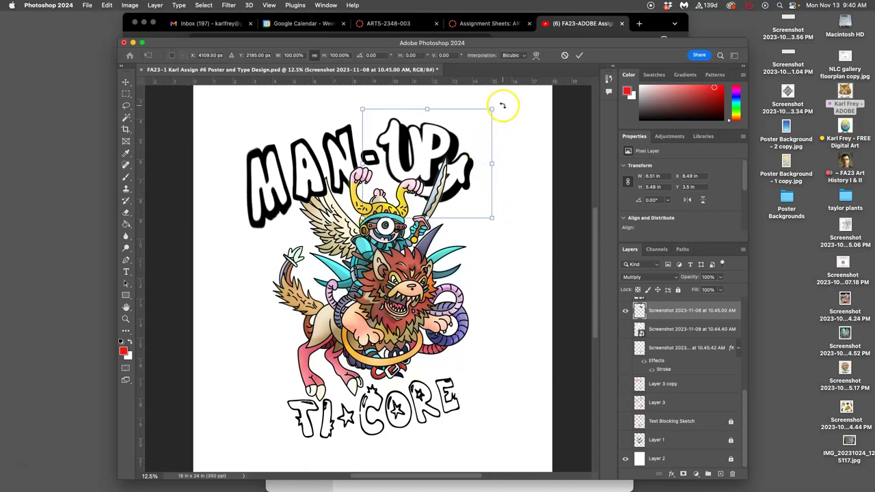
{"action": "left_click_drag", "start_coordinate": [504, 101], "coordinate": [506, 117]}
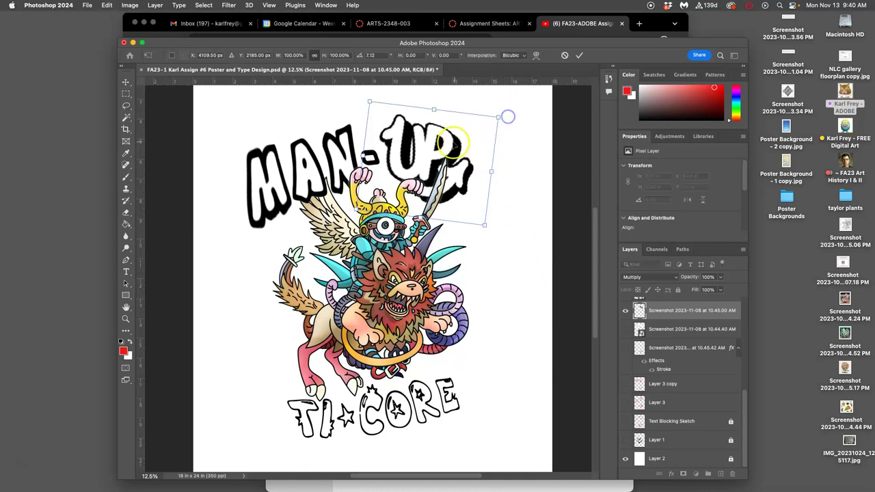
{"action": "left_click_drag", "start_coordinate": [448, 140], "coordinate": [446, 142]}
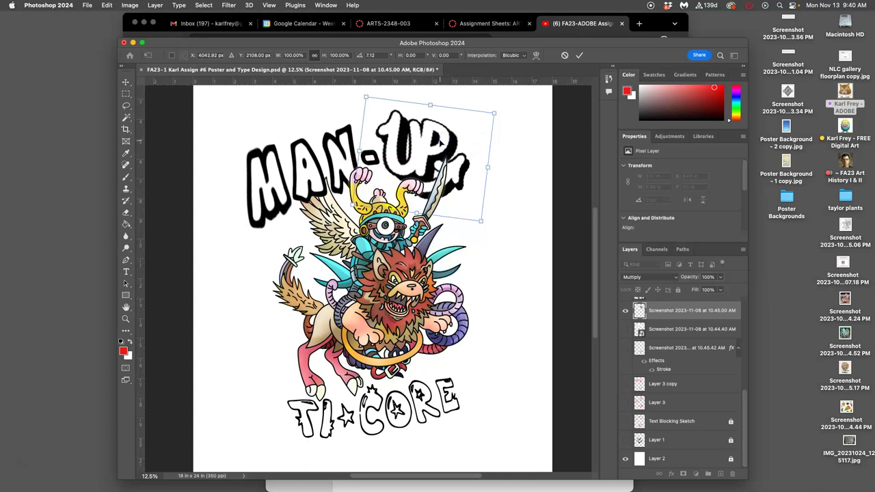
{"action": "key", "text": "Return"}
{"action": "key", "text": "l"}
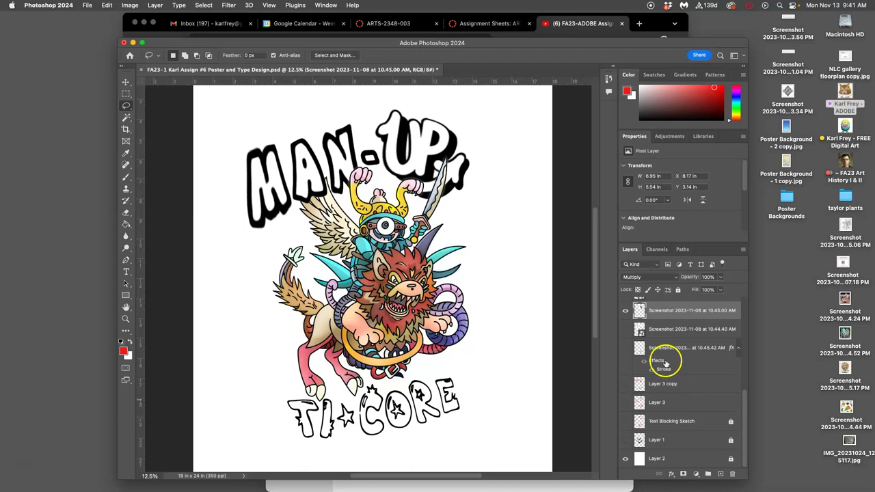
Duplicate the TI-CORE type design layer and hide the original beneath it
{"action": "left_click_drag", "start_coordinate": [746, 401], "coordinate": [744, 371]}
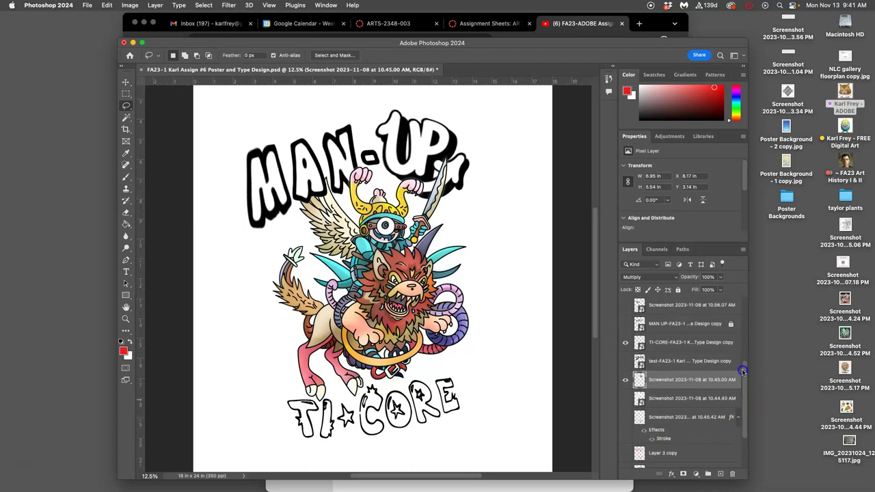
{"action": "left_click", "coordinate": [625, 343]}
{"action": "left_click", "coordinate": [625, 342]}
{"action": "left_click", "coordinate": [662, 342]}
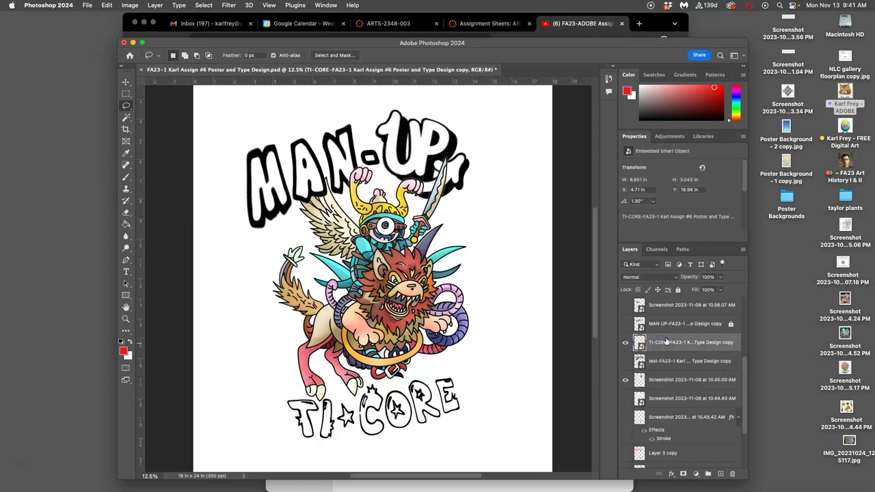
{"action": "key", "text": "super+j"}
{"action": "left_click", "coordinate": [625, 362]}
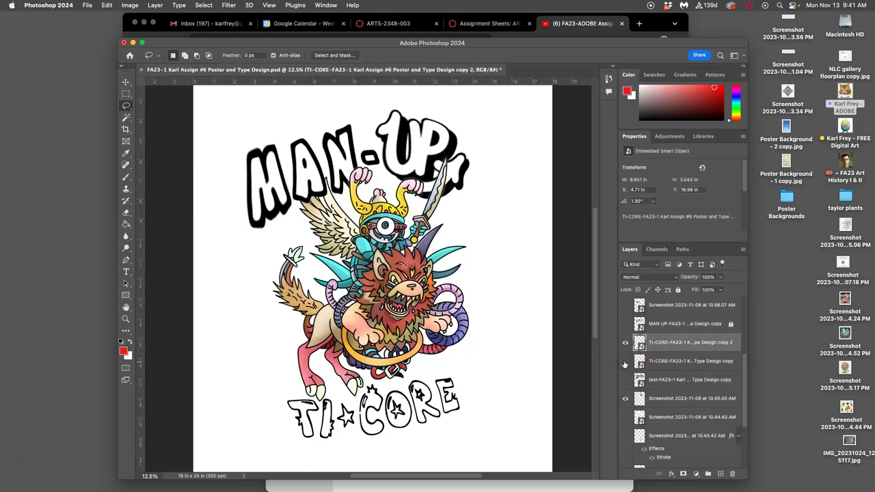
Rasterize the duplicated TI-CORE smart object so that it can be warped
{"action": "key", "text": "super+t"}
{"action": "right_click", "coordinate": [376, 339]}
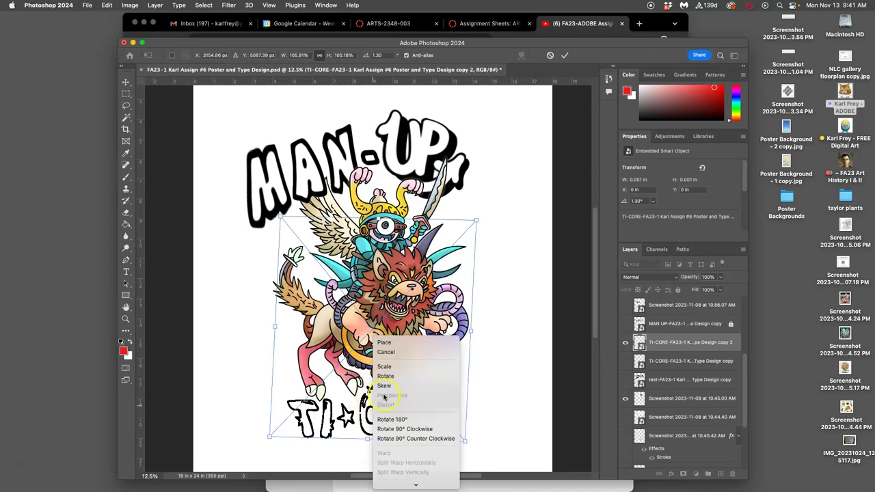
{"action": "left_click", "coordinate": [485, 373]}
{"action": "right_click", "coordinate": [658, 342]}
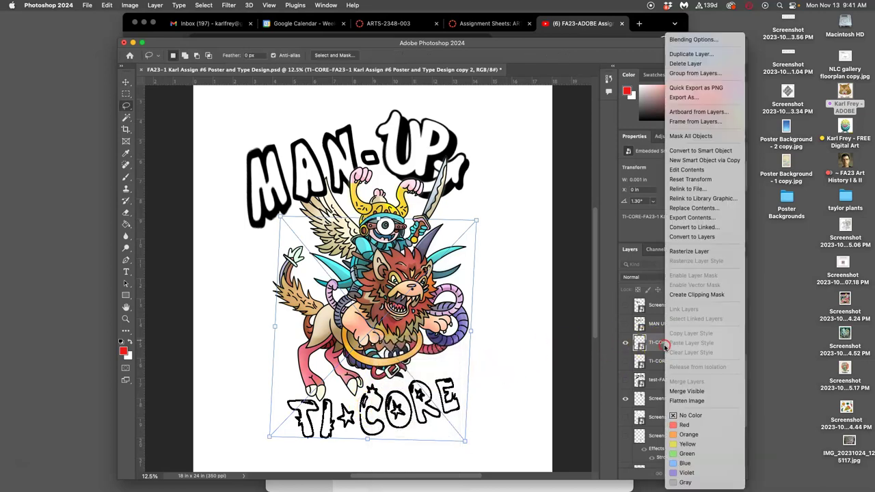
{"action": "left_click", "coordinate": [687, 252]}
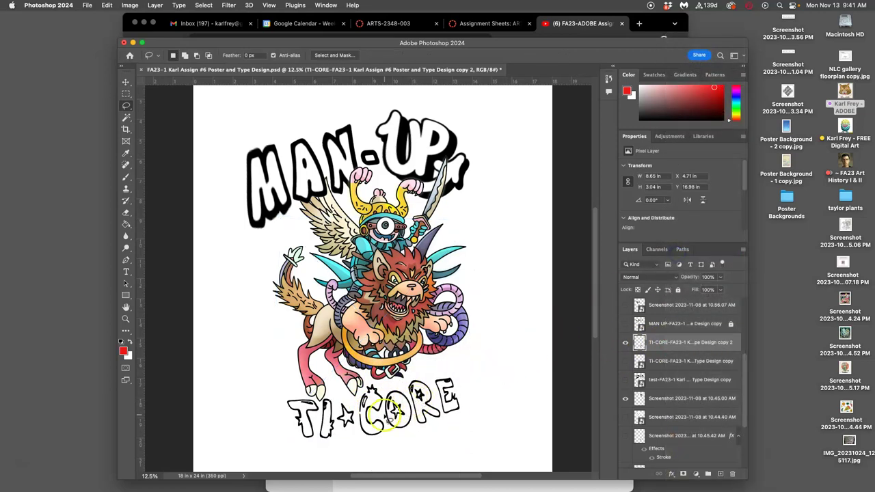
Warp the duplicated TI-CORE lettering so its lower middle bows downward, making it about 3.63 in high, and apply the transform
{"action": "right_click", "coordinate": [386, 415]}
{"action": "left_click", "coordinate": [500, 402]}
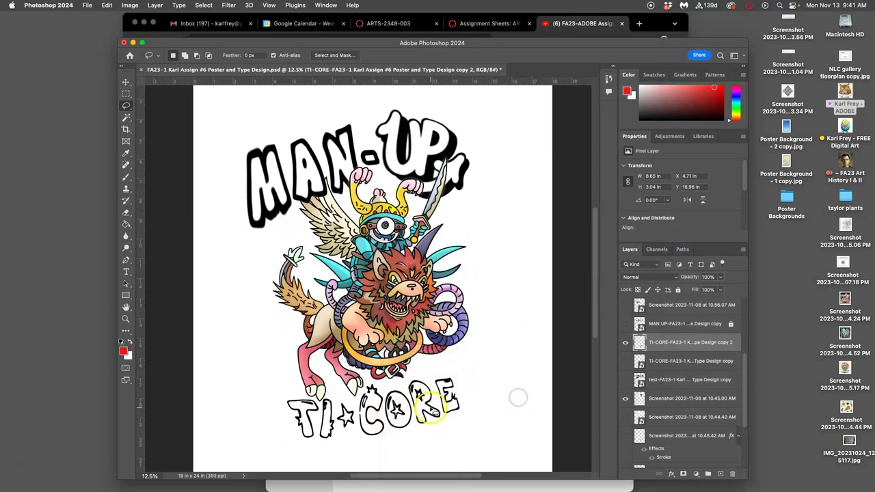
{"action": "key", "text": "super+t"}
{"action": "right_click", "coordinate": [383, 410]}
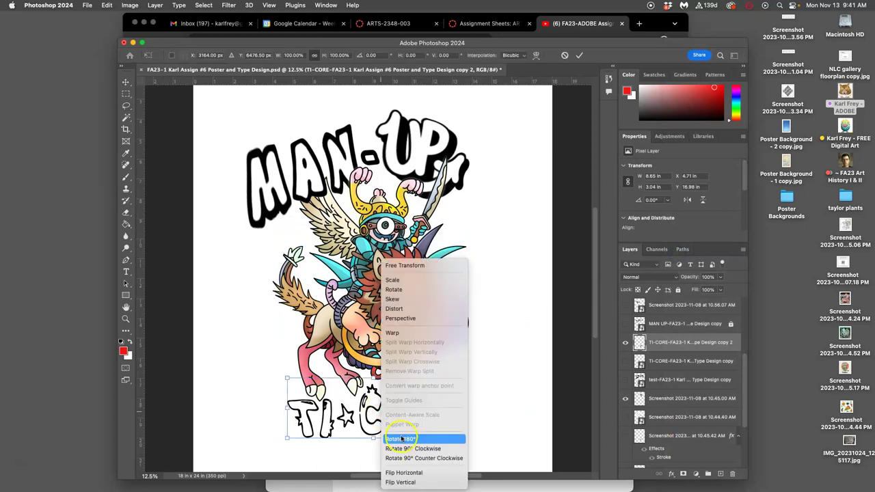
{"action": "left_click", "coordinate": [393, 333]}
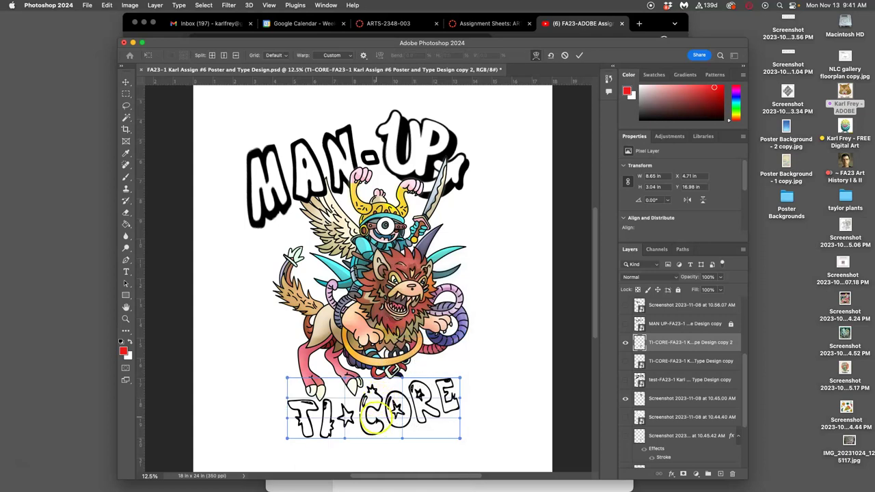
{"action": "left_click_drag", "start_coordinate": [377, 417], "coordinate": [373, 450]}
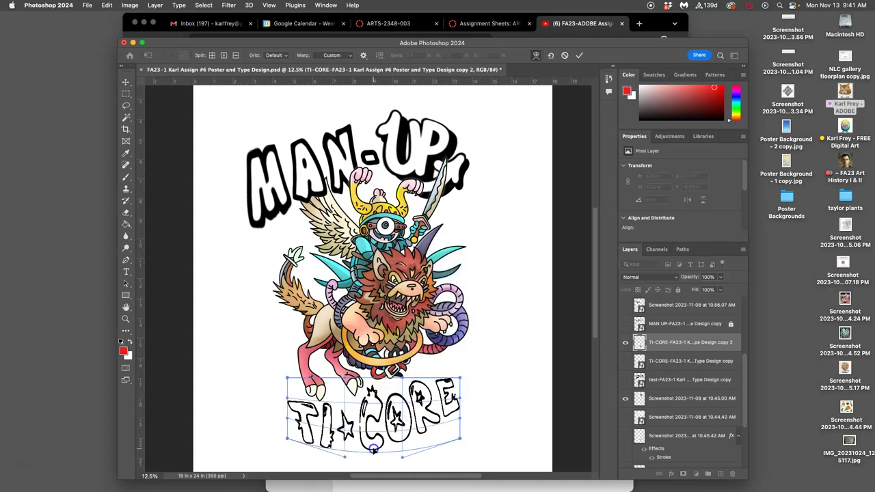
{"action": "left_click_drag", "start_coordinate": [343, 405], "coordinate": [342, 402]}
{"action": "left_click", "coordinate": [395, 388]}
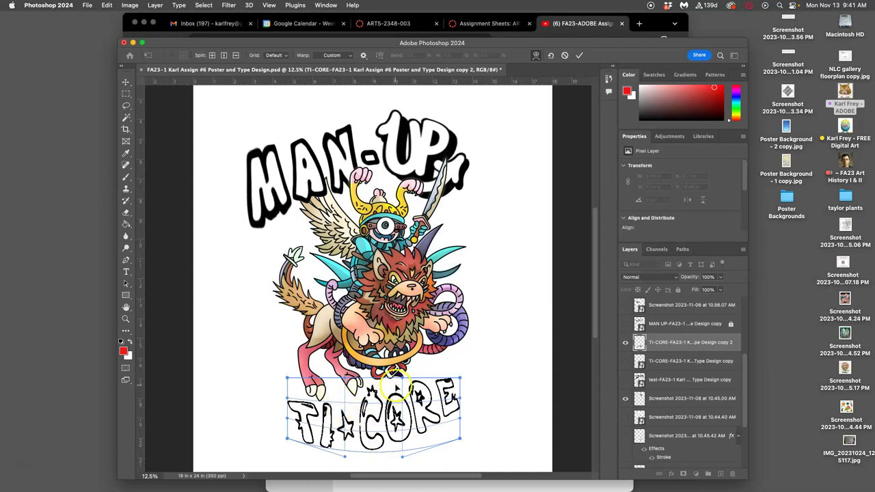
{"action": "key", "text": "l"}
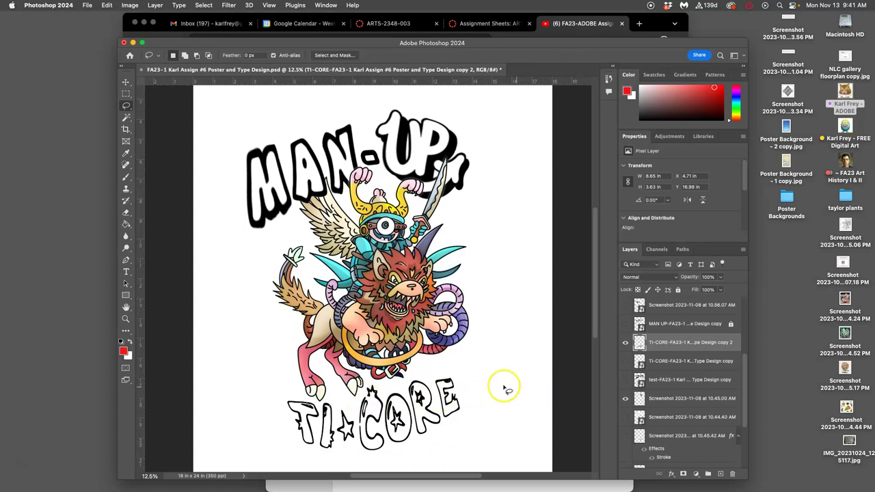
Try a black 24 px outside Stroke effect on the duplicated TI-CORE layer
{"action": "double_click", "coordinate": [689, 339]}
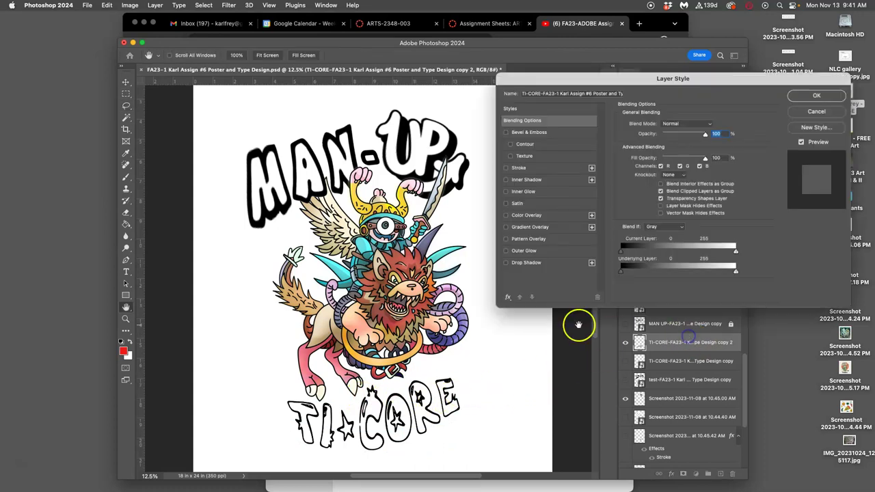
{"action": "left_click", "coordinate": [506, 167]}
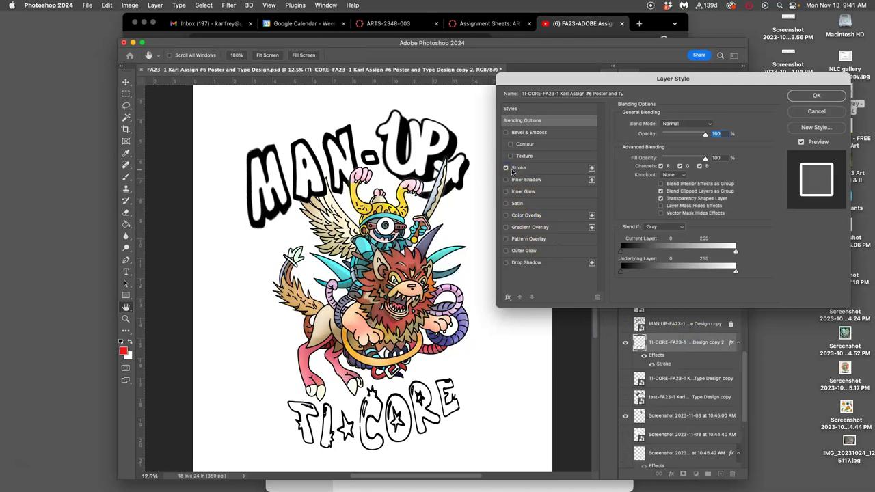
{"action": "left_click", "coordinate": [528, 170]}
{"action": "left_click", "coordinate": [640, 190]}
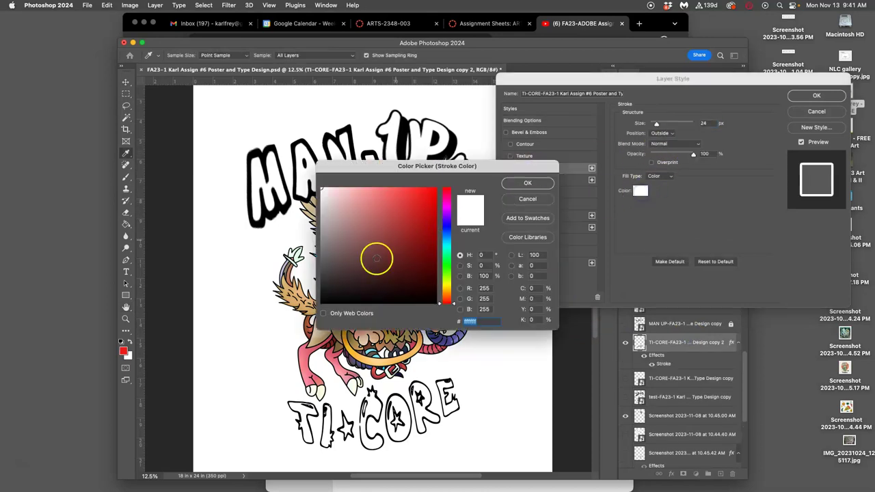
{"action": "left_click_drag", "start_coordinate": [347, 290], "coordinate": [315, 311]}
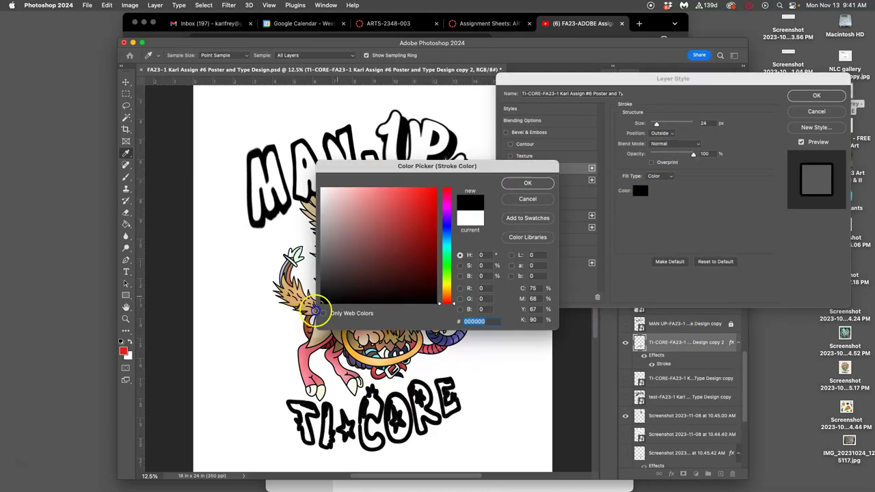
{"action": "left_click", "coordinate": [528, 182]}
Try the TI-CORE stroke at 1 px with Inside and Center positions, then turn the Stroke effect off and close the layer style
{"action": "left_click_drag", "start_coordinate": [656, 125], "coordinate": [650, 126]}
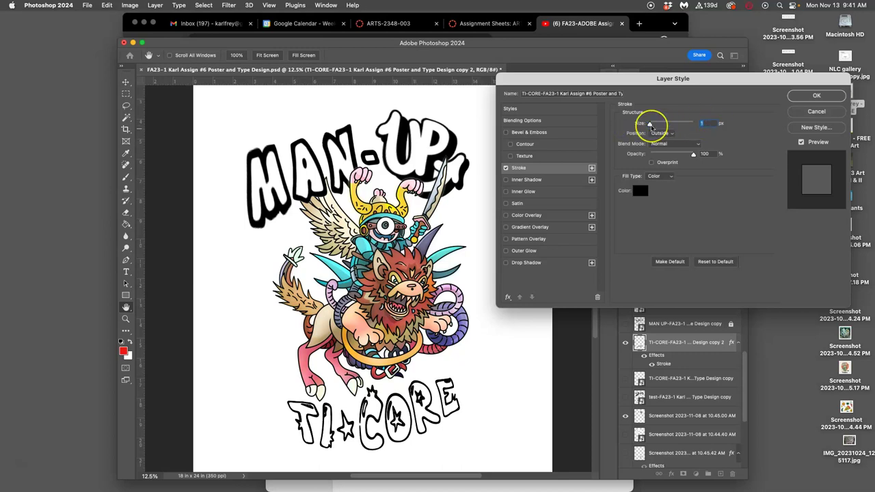
{"action": "left_click", "coordinate": [653, 135]}
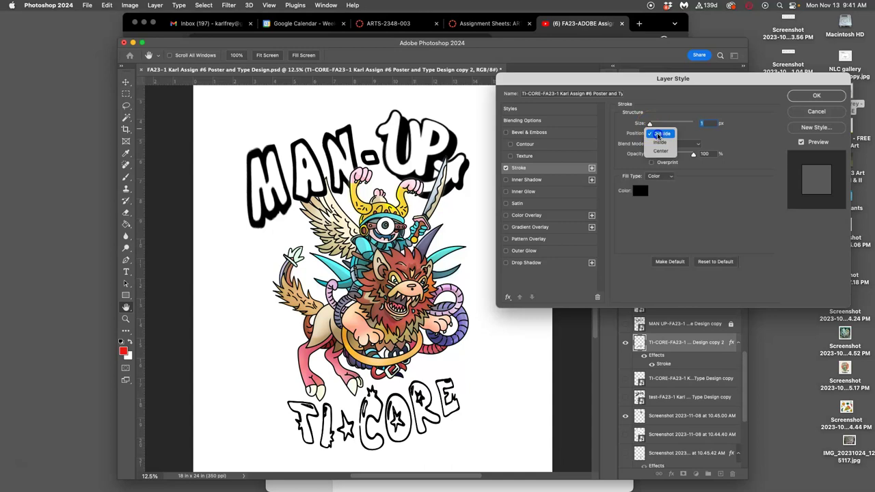
{"action": "left_click", "coordinate": [658, 142]}
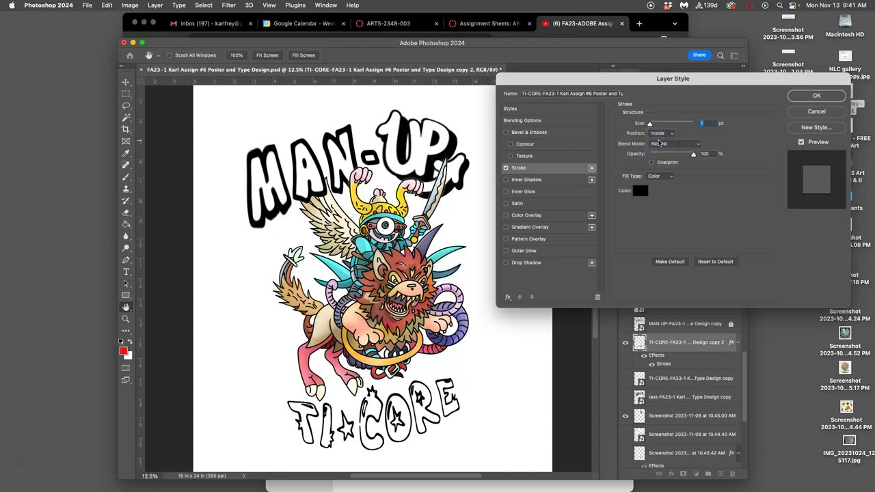
{"action": "left_click", "coordinate": [663, 134]}
{"action": "left_click", "coordinate": [660, 143]}
{"action": "left_click", "coordinate": [506, 168]}
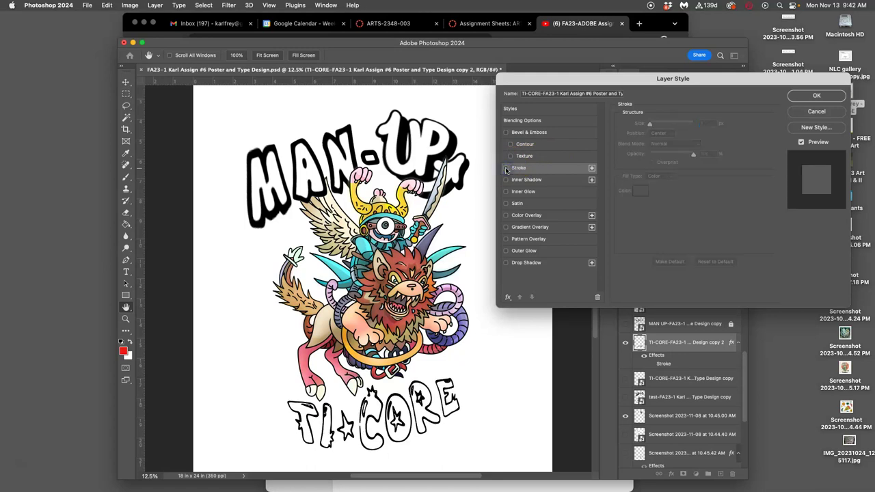
{"action": "left_click", "coordinate": [802, 97]}
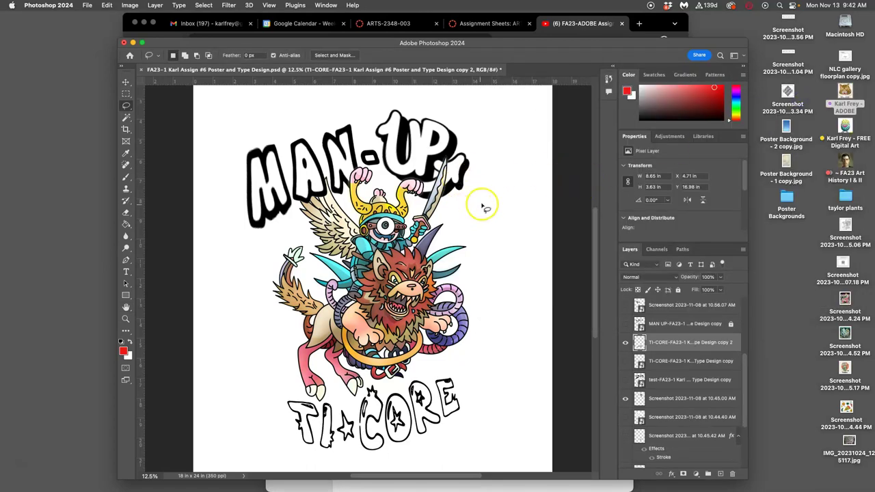
Switch to Chrome to view the assignment's YouTube video playlist, then return to Photoshop
{"action": "left_click", "coordinate": [651, 23]}
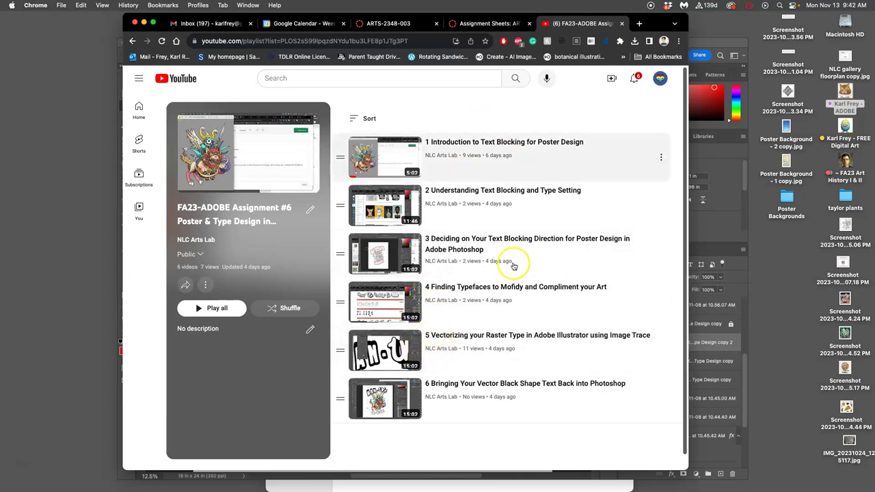
{"action": "left_click", "coordinate": [727, 44]}
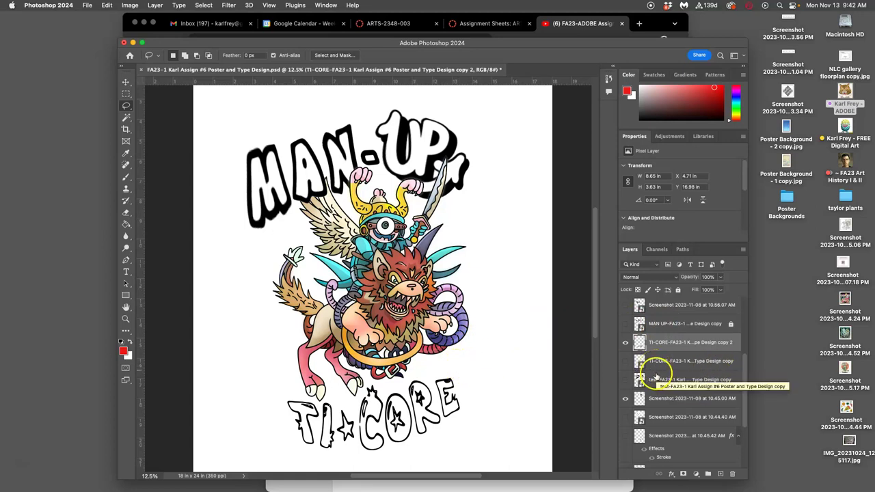
Hide the manticore illustration layer so only the lettering shows on the white background
{"action": "scroll", "coordinate": [655, 369], "scroll_direction": "down", "scroll_amount": 3}
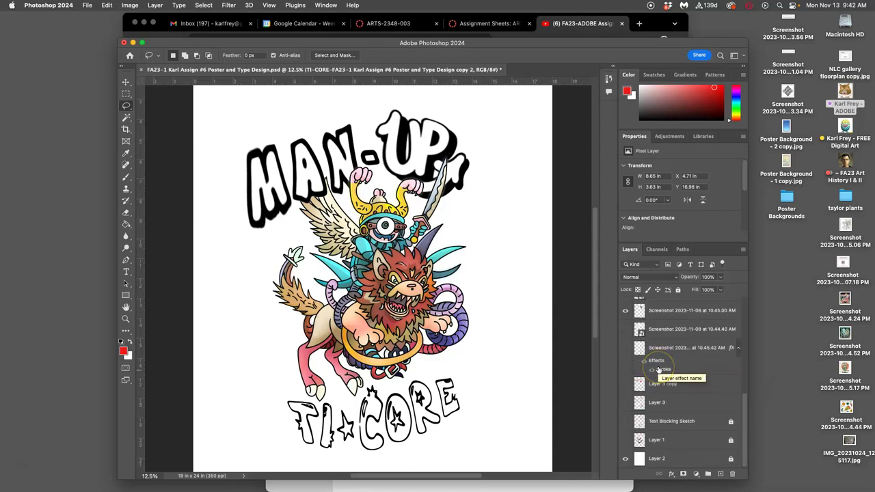
{"action": "left_click_drag", "start_coordinate": [744, 404], "coordinate": [736, 306]}
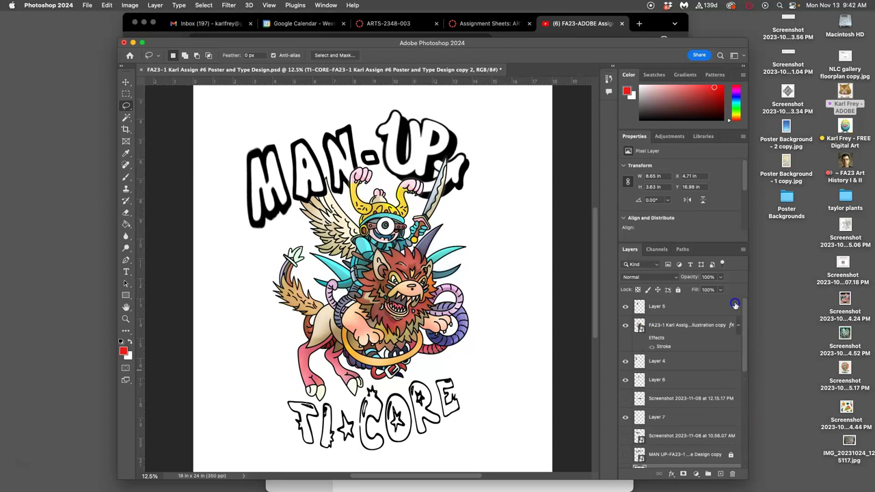
{"action": "left_click", "coordinate": [625, 325]}
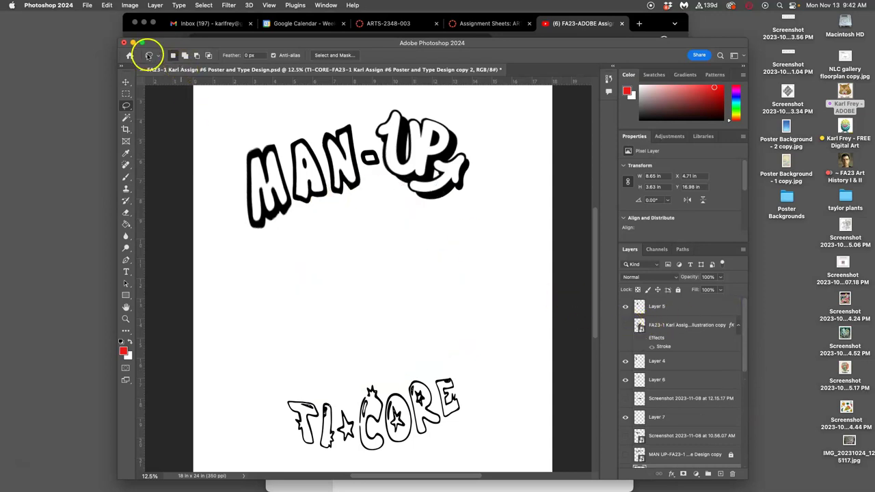
Toggle the white background on Layer 2 off and on to check the transparency around the lettering
{"action": "left_click_drag", "start_coordinate": [743, 328], "coordinate": [743, 425]}
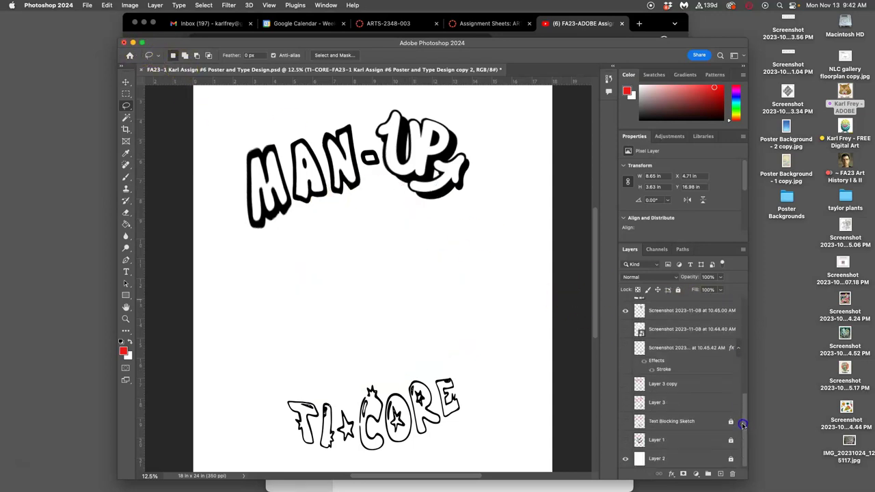
{"action": "left_click", "coordinate": [625, 459]}
{"action": "left_click", "coordinate": [626, 460]}
{"action": "left_click", "coordinate": [626, 460]}
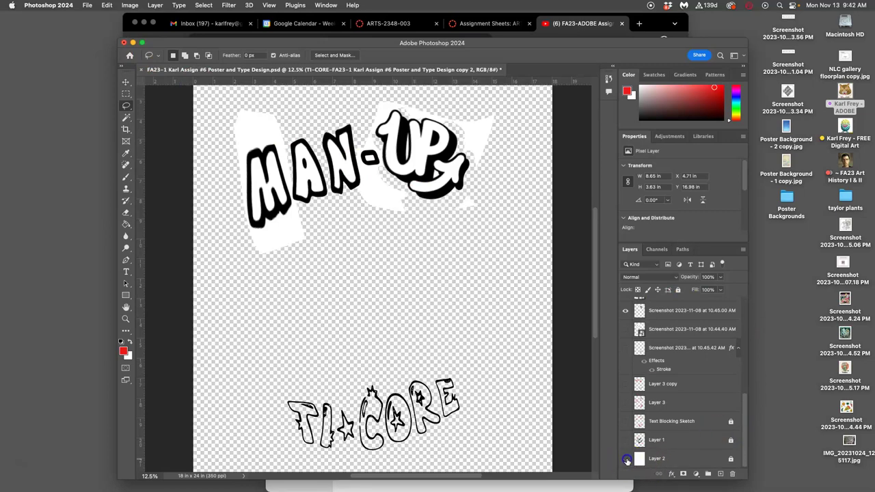
{"action": "left_click", "coordinate": [626, 460]}
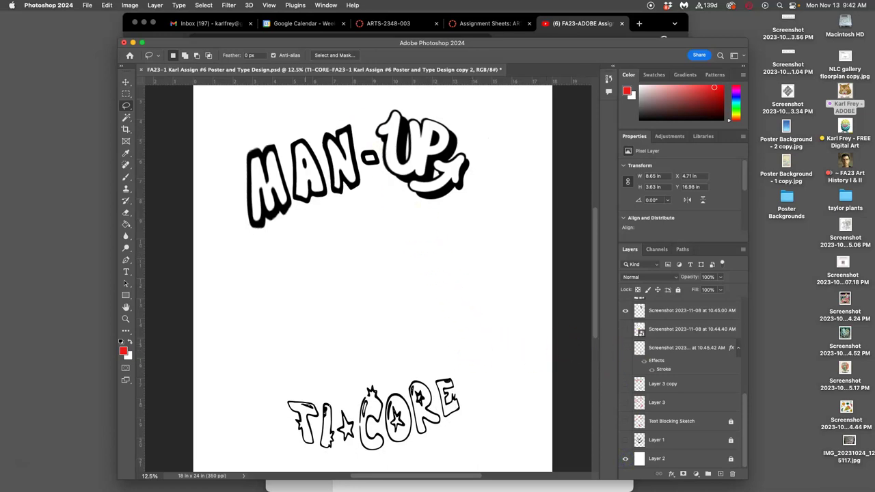
Save a copy of the lettering document to the Desktop as a JPEG at quality 12 (Maximum)
{"action": "left_click", "coordinate": [91, 7]}
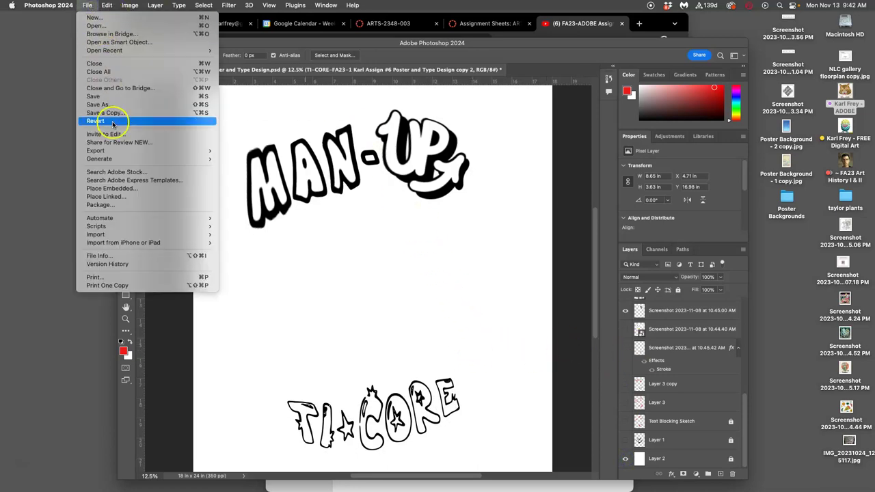
{"action": "left_click", "coordinate": [108, 113]}
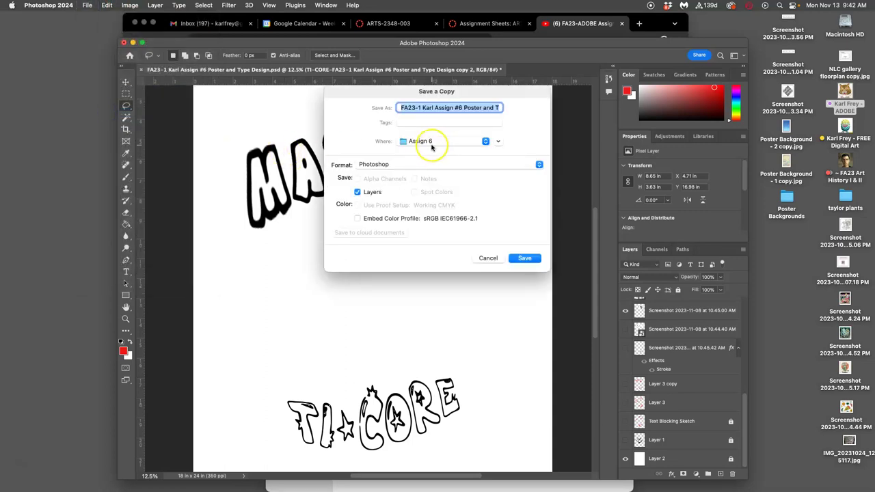
{"action": "key", "text": "super+d"}
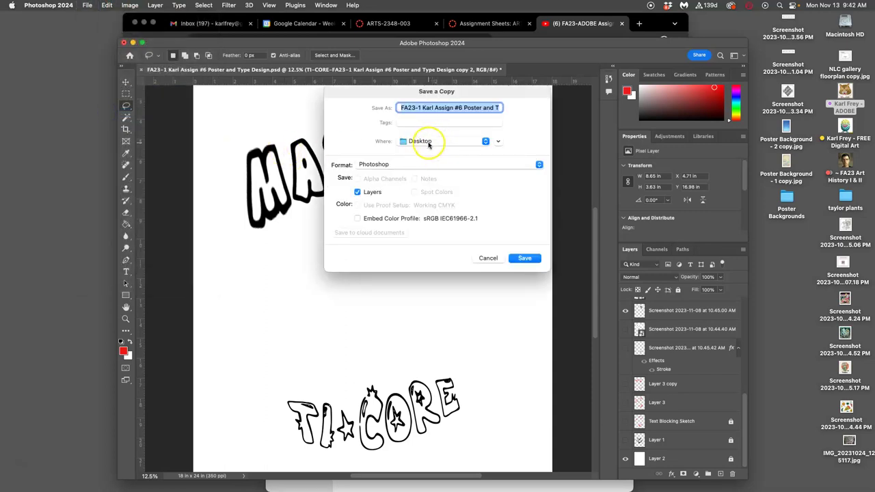
{"action": "left_click", "coordinate": [416, 164]}
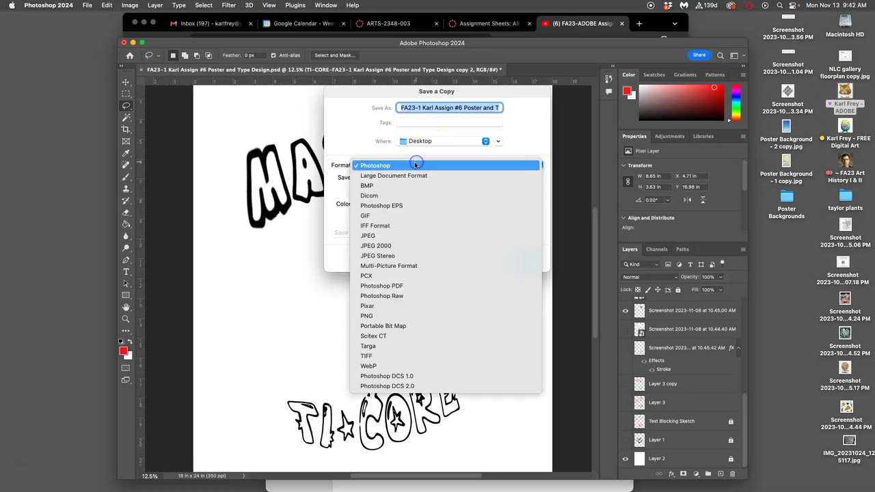
{"action": "left_click", "coordinate": [381, 236]}
{"action": "left_click", "coordinate": [523, 255]}
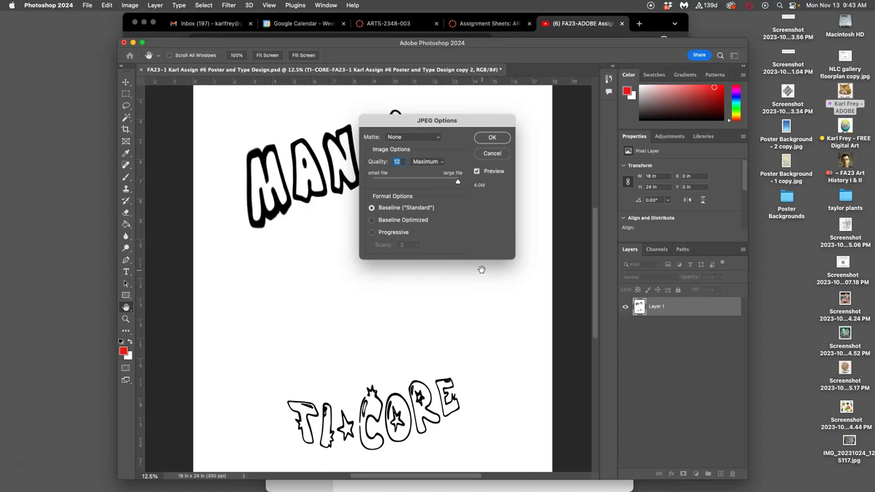
{"action": "left_click", "coordinate": [492, 137]}
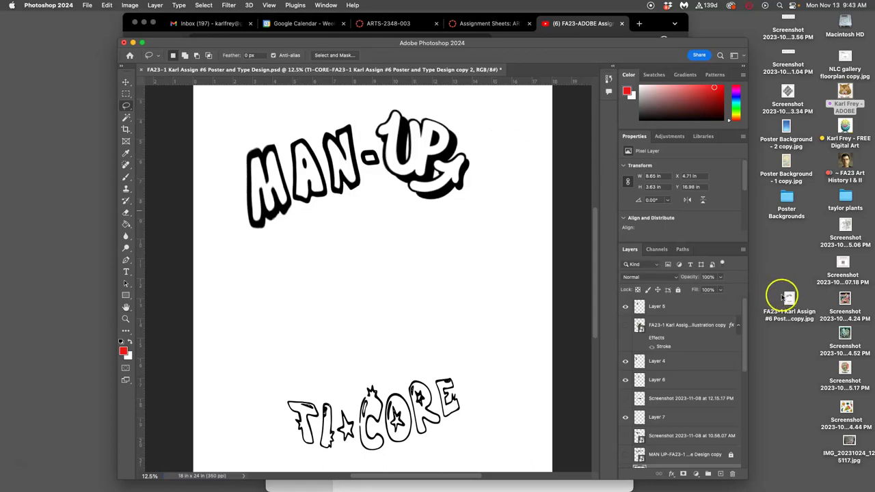
Add "test" to the start of the exported JPEG's file name on the desktop and open the file in Illustrator
{"action": "left_click", "coordinate": [785, 314]}
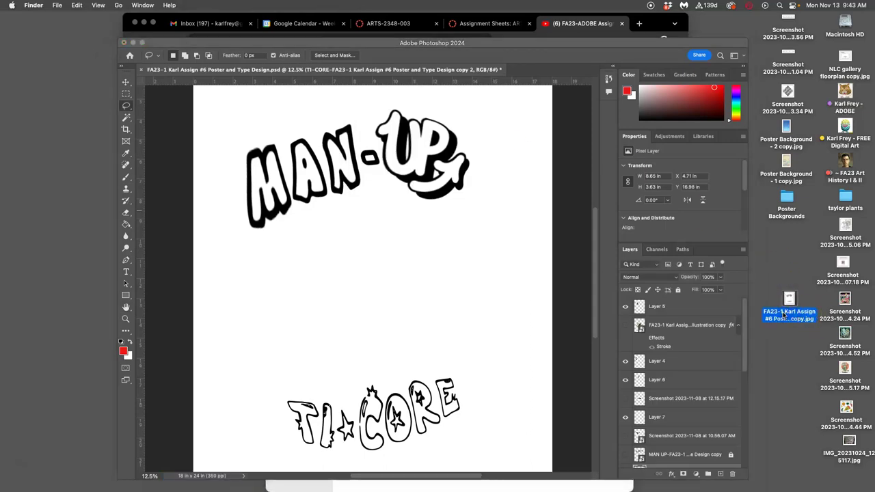
{"action": "key", "text": "Return"}
{"action": "left_click", "coordinate": [765, 314]}
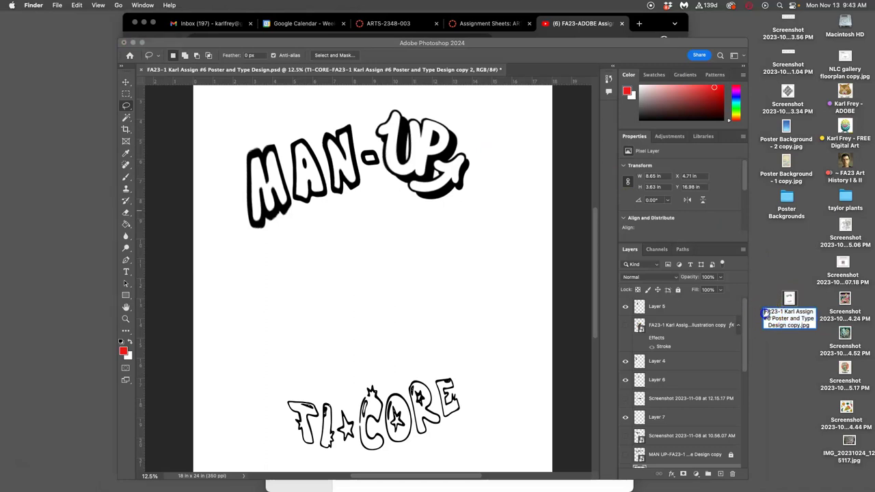
{"action": "key", "text": "BackSpace"}
{"action": "key", "text": "BackSpace"}
{"action": "key", "text": "BackSpace"}
{"action": "key", "text": "BackSpace"}
{"action": "key", "text": "BackSpace"}
{"action": "key", "text": "BackSpace"}
{"action": "key", "text": "BackSpace"}
{"action": "key", "text": "BackSpace"}
{"action": "key", "text": "BackSpace"}
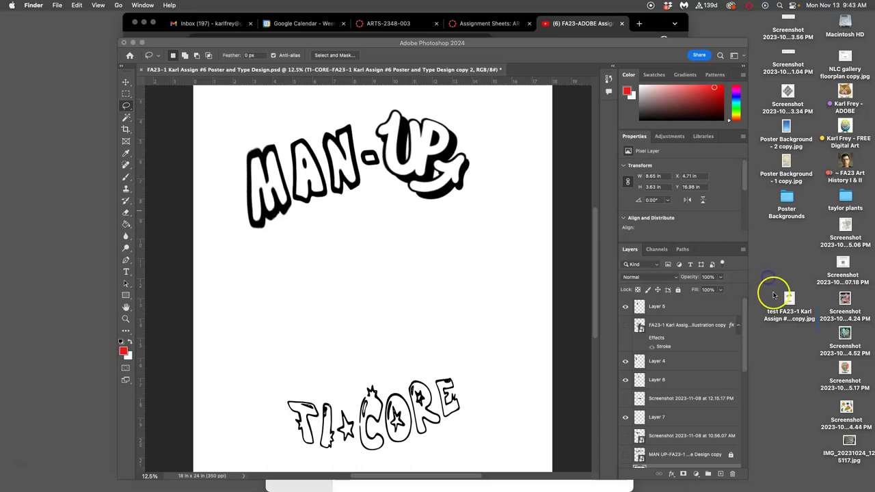
{"action": "left_click_drag", "start_coordinate": [790, 295], "coordinate": [11, 123]}
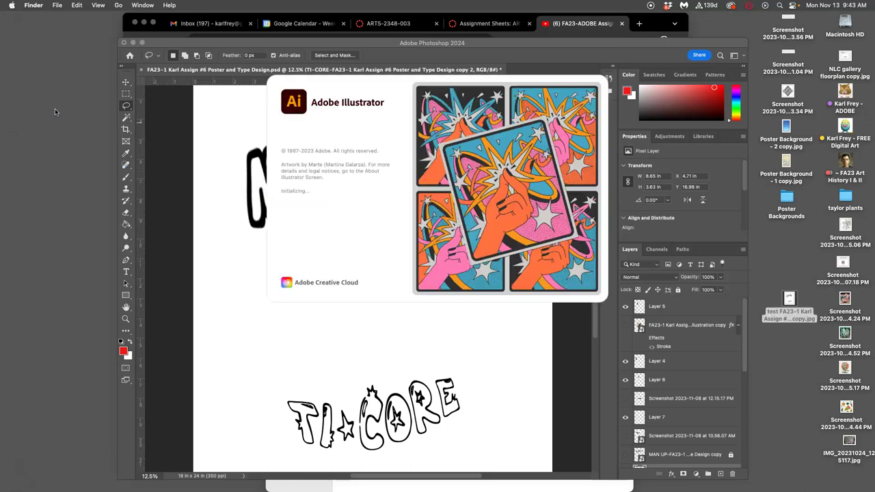
Switch to Chrome and open the Assignment #6 posting discussion from the ARTS-2348-003 course's assignment sheets page
{"action": "left_click", "coordinate": [653, 22]}
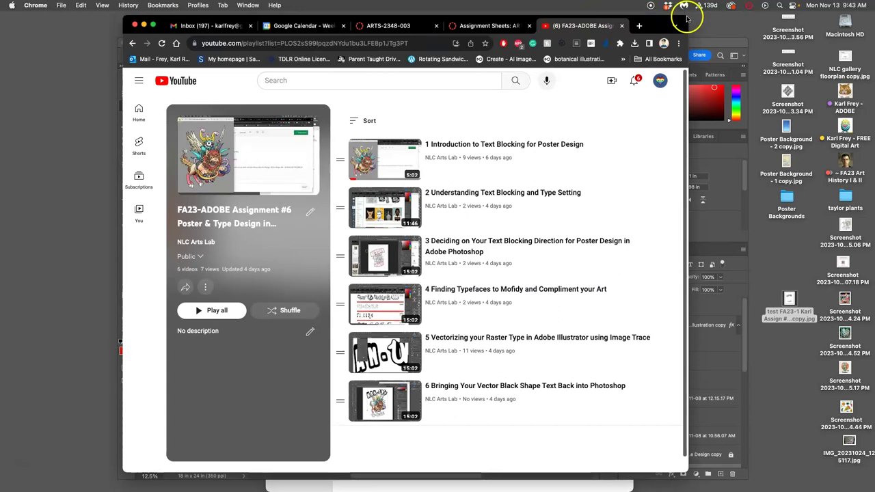
{"action": "left_click_drag", "start_coordinate": [687, 15], "coordinate": [685, 43]}
{"action": "left_click", "coordinate": [401, 53]}
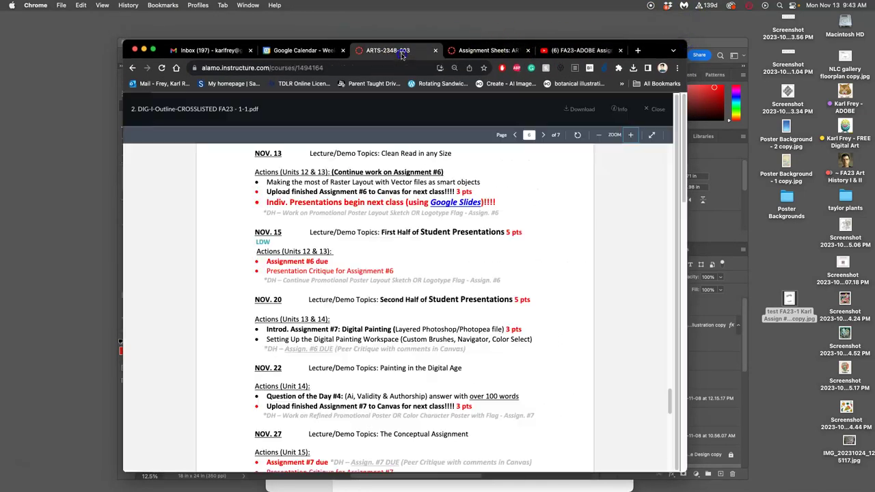
{"action": "left_click", "coordinate": [654, 106]}
{"action": "left_click", "coordinate": [358, 364]}
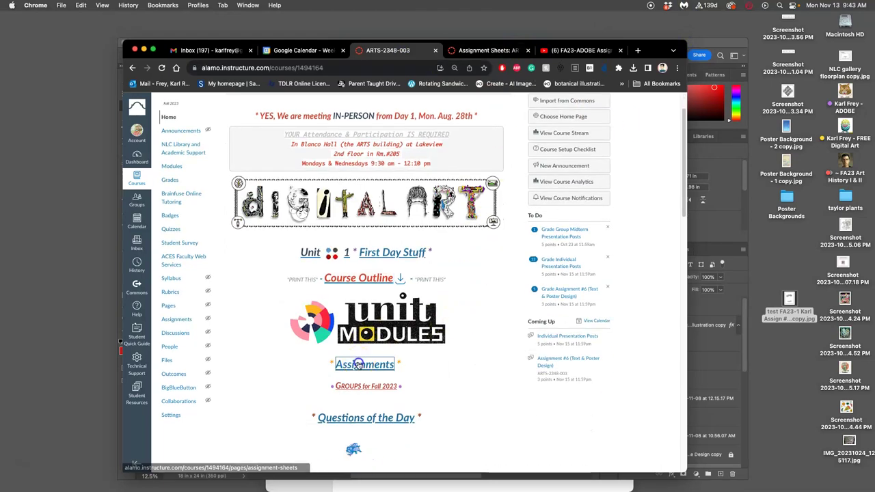
{"action": "scroll", "coordinate": [405, 347], "scroll_direction": "down", "scroll_amount": 5}
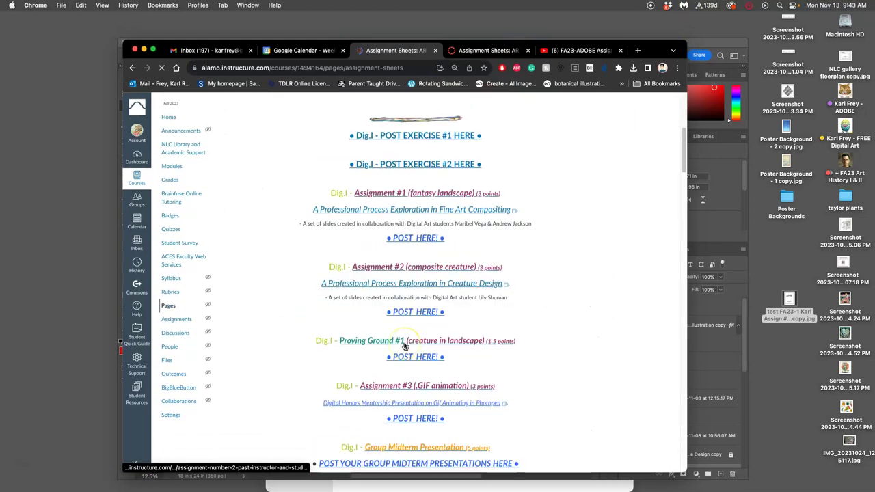
{"action": "scroll", "coordinate": [404, 346], "scroll_direction": "down", "scroll_amount": 15}
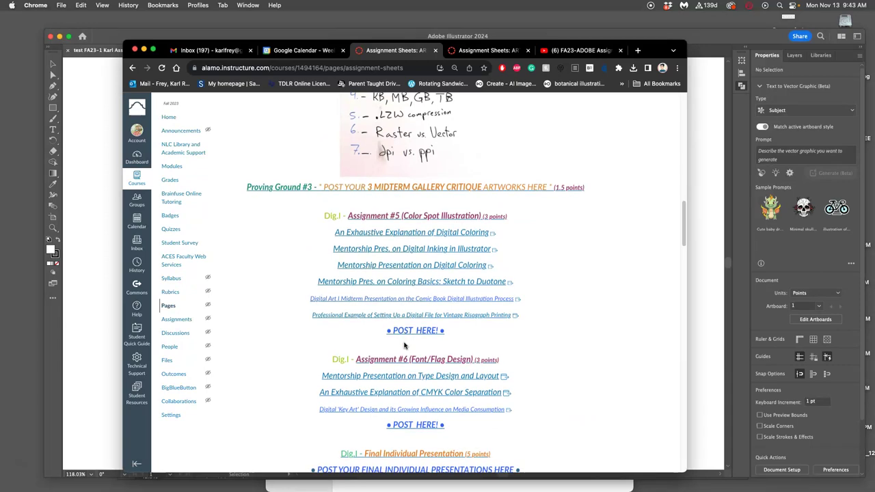
{"action": "left_click", "coordinate": [416, 425]}
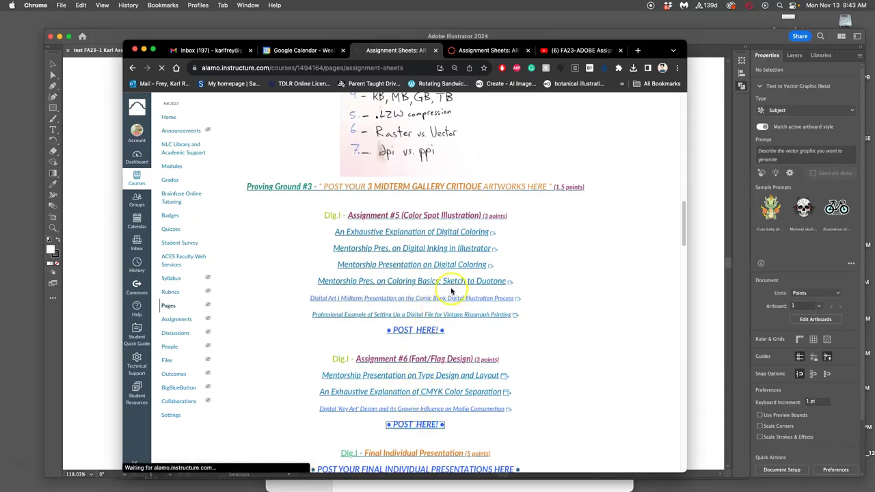
Look through the ARTS-2348-003 Assignment #6 discussion's instructions and open the topic for editing
{"action": "scroll", "coordinate": [448, 287], "scroll_direction": "down", "scroll_amount": 15}
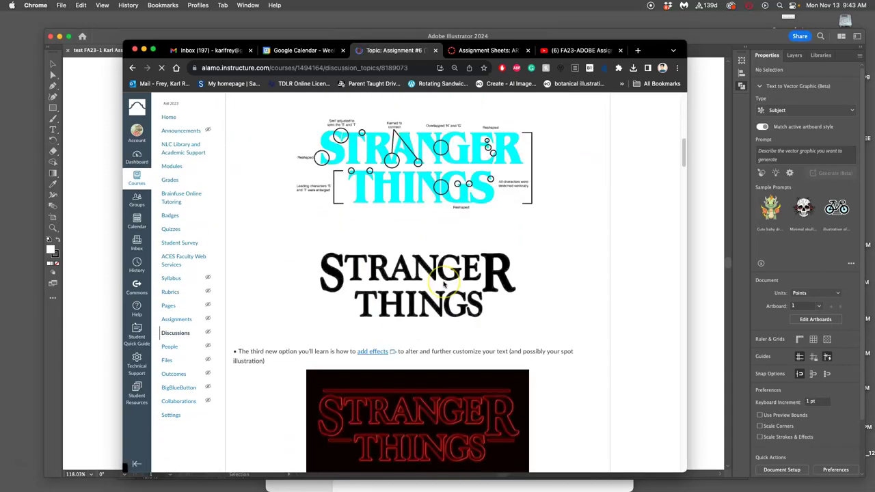
{"action": "scroll", "coordinate": [443, 285], "scroll_direction": "down", "scroll_amount": 10}
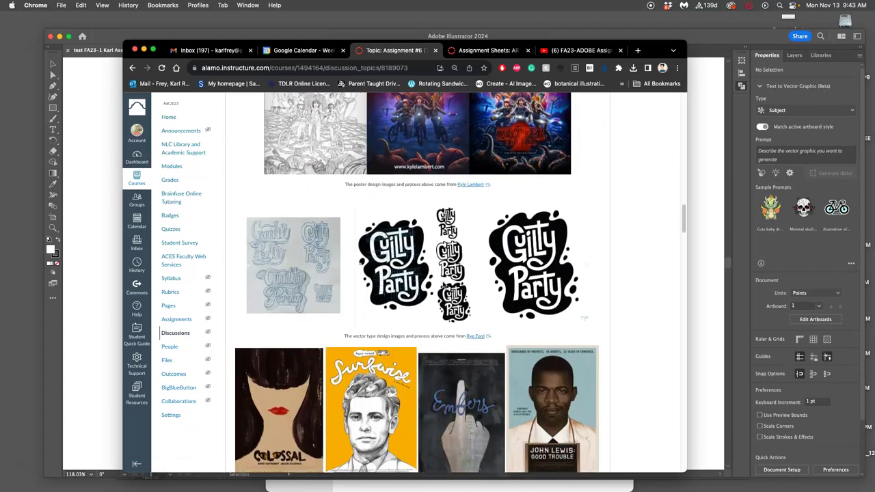
{"action": "scroll", "coordinate": [444, 286], "scroll_direction": "down", "scroll_amount": 12}
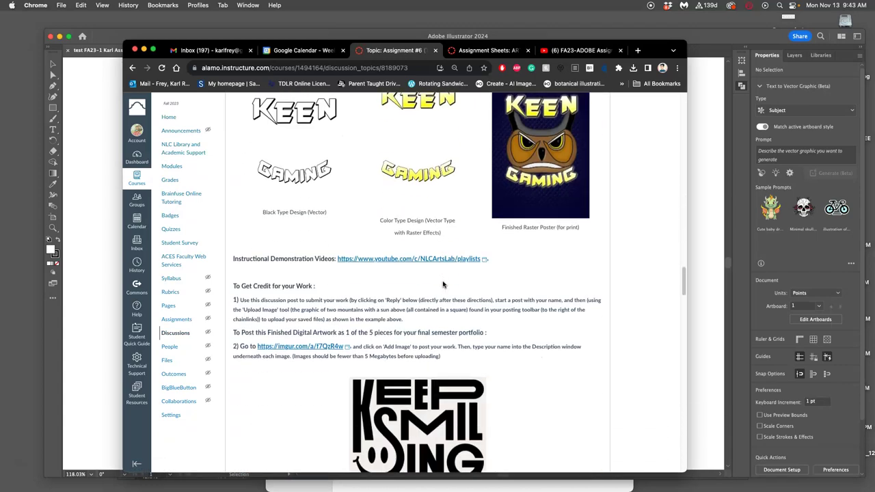
{"action": "scroll", "coordinate": [443, 285], "scroll_direction": "down", "scroll_amount": 1}
{"action": "scroll", "coordinate": [443, 285], "scroll_direction": "down", "scroll_amount": 2}
{"action": "scroll", "coordinate": [443, 281], "scroll_direction": "up", "scroll_amount": 20}
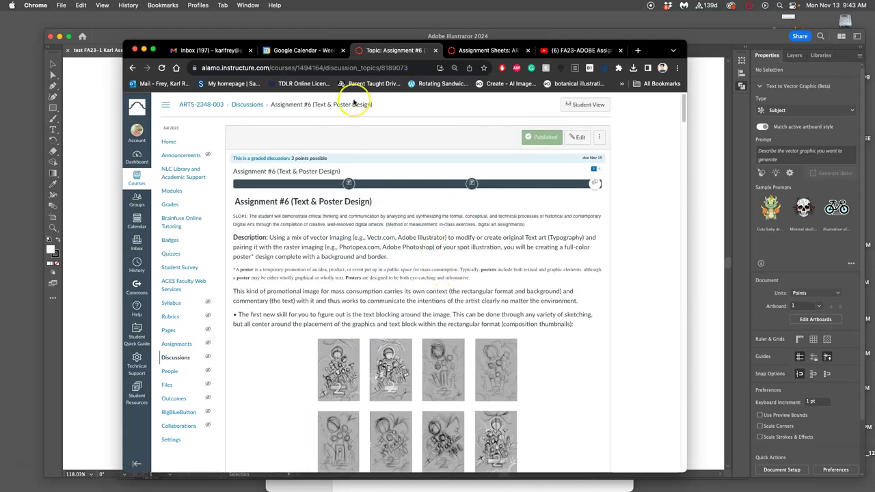
{"action": "left_click", "coordinate": [579, 136]}
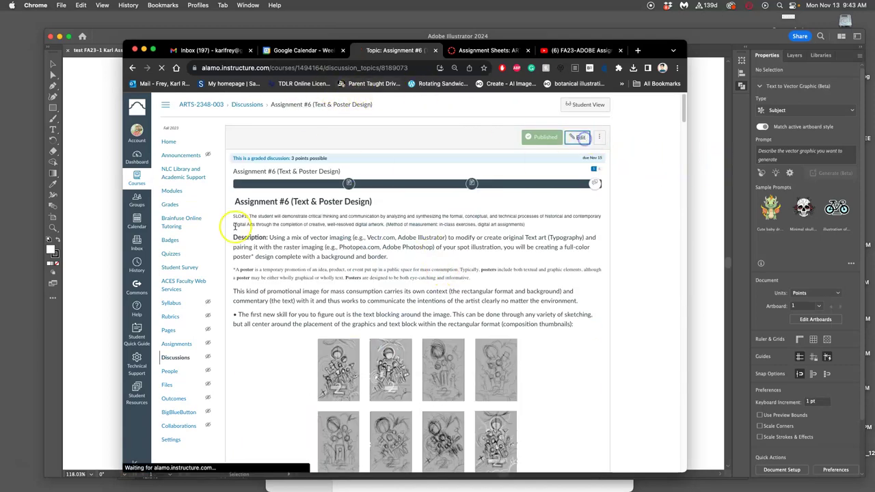
Open the ARTS-2348-010 course in a new browser tab and go to its Assignment Sheets page
{"action": "left_click", "coordinate": [134, 180]}
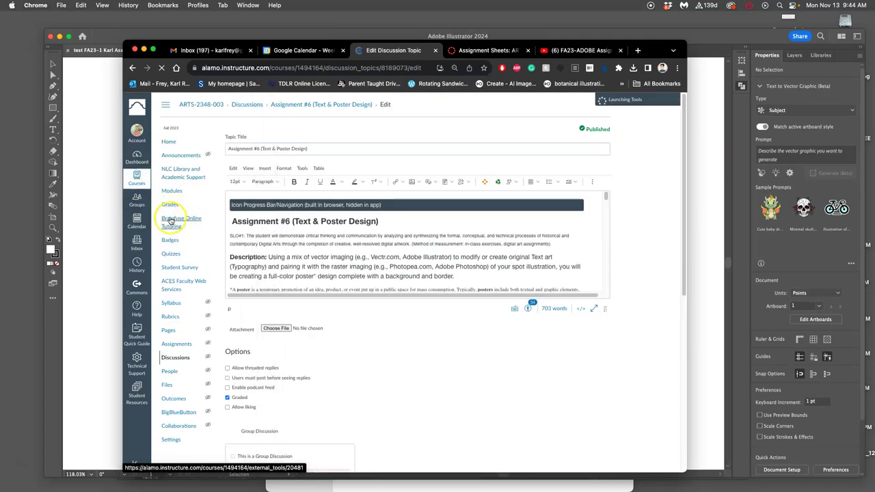
{"action": "left_click", "coordinate": [137, 180]}
{"action": "right_click", "coordinate": [165, 234]}
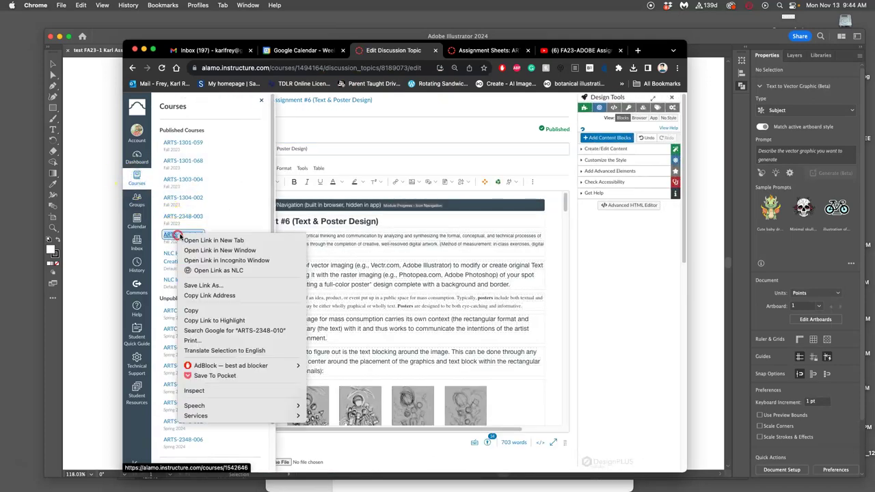
{"action": "left_click", "coordinate": [210, 236]}
{"action": "left_click", "coordinate": [430, 51]}
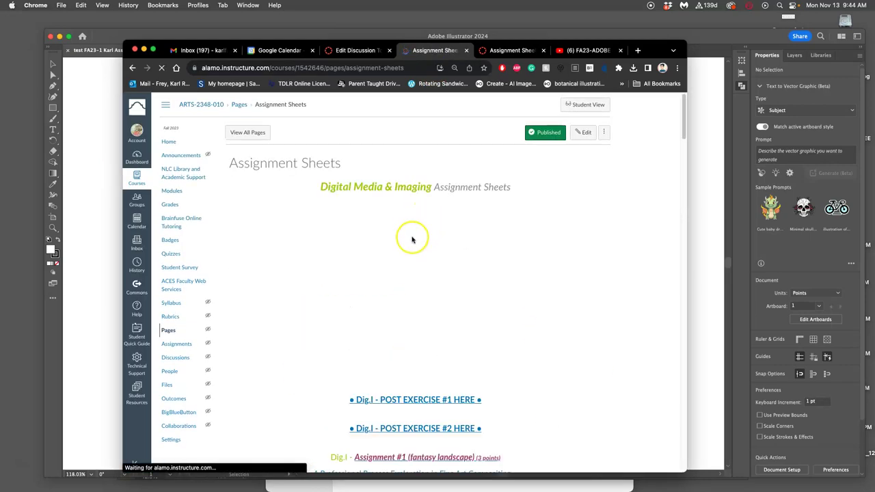
Find Assignment #6 on the ARTS-2348-010 Assignment Sheets page and open its posting discussion
{"action": "scroll", "coordinate": [424, 249], "scroll_direction": "down", "scroll_amount": 1}
{"action": "scroll", "coordinate": [423, 246], "scroll_direction": "down", "scroll_amount": 10}
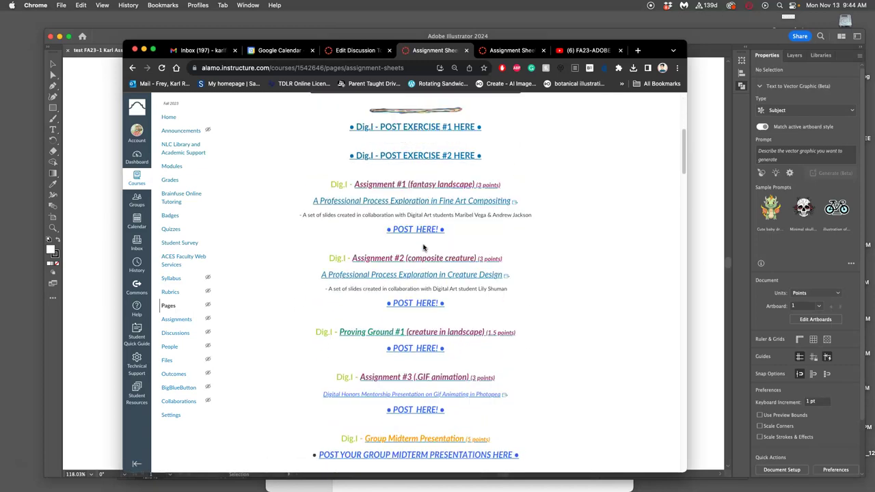
{"action": "scroll", "coordinate": [424, 248], "scroll_direction": "down", "scroll_amount": 8}
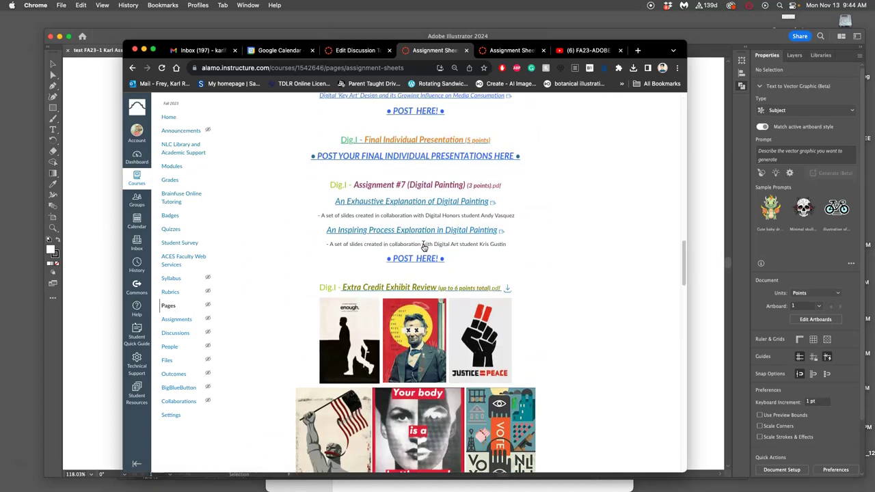
{"action": "scroll", "coordinate": [424, 248], "scroll_direction": "up", "scroll_amount": 3}
{"action": "scroll", "coordinate": [440, 310], "scroll_direction": "down", "scroll_amount": 2}
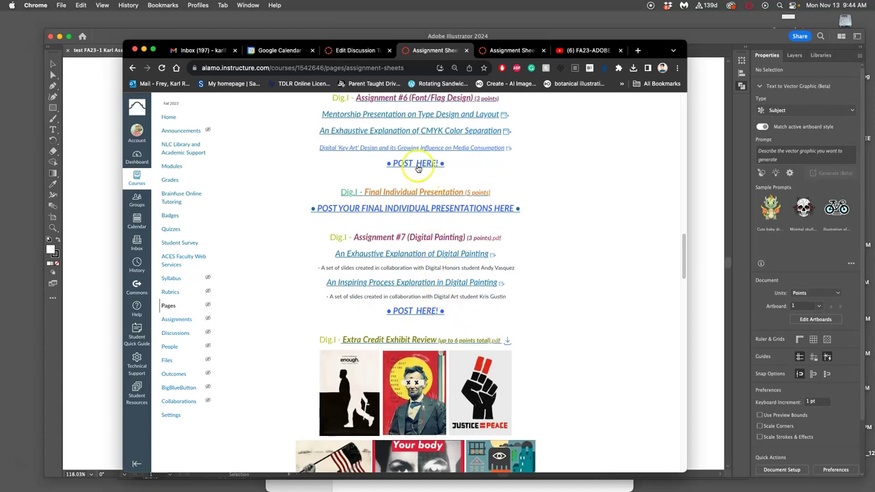
{"action": "left_click", "coordinate": [417, 165]}
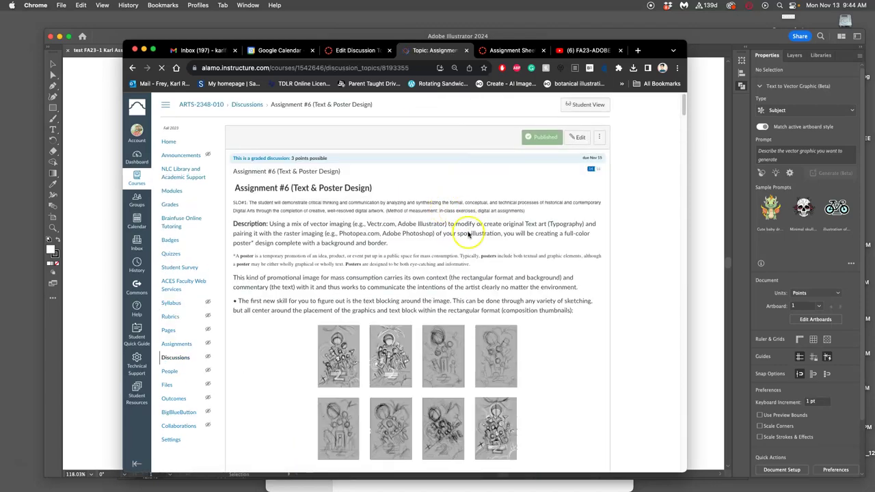
{"action": "scroll", "coordinate": [469, 260], "scroll_direction": "down", "scroll_amount": 20}
{"action": "scroll", "coordinate": [469, 260], "scroll_direction": "up", "scroll_amount": 19}
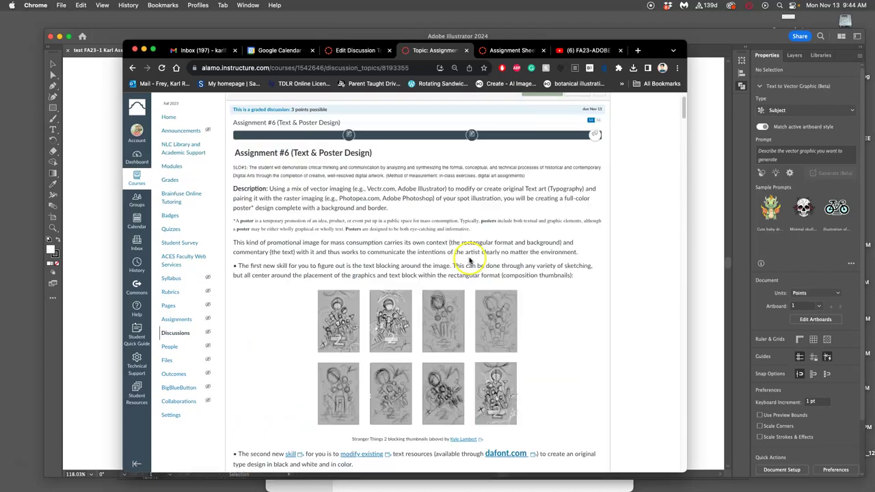
{"action": "scroll", "coordinate": [584, 113], "scroll_direction": "up", "scroll_amount": 2}
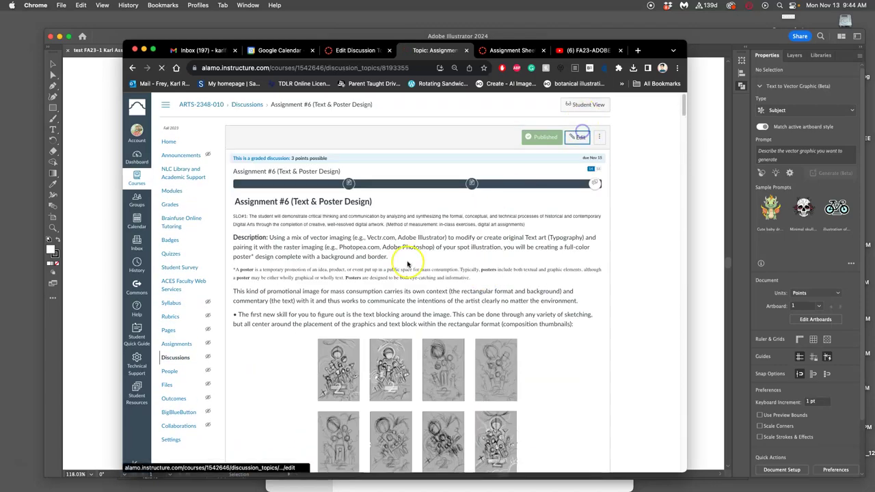
{"action": "left_click", "coordinate": [580, 136]}
{"action": "scroll", "coordinate": [441, 265], "scroll_direction": "down", "scroll_amount": 10}
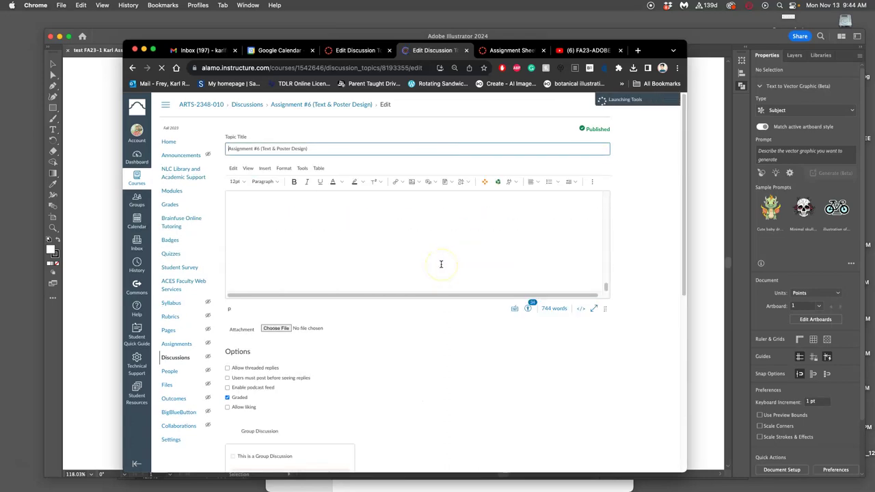
{"action": "left_click_drag", "start_coordinate": [433, 311], "coordinate": [225, 291]}
{"action": "key", "text": "super+c"}
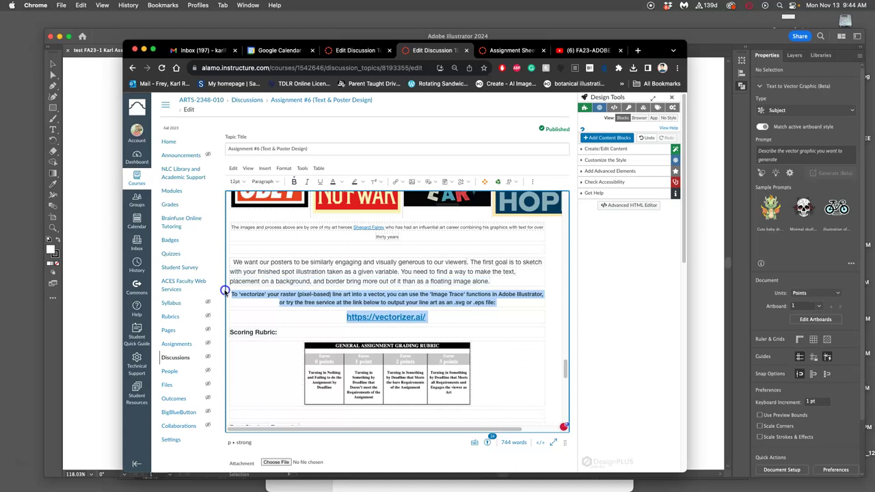
Paste the copied vectorizing paragraph and link above Scoring Rubric in the ARTS-2348-003 Assignment #6 topic, and save the topic
{"action": "left_click", "coordinate": [359, 50]}
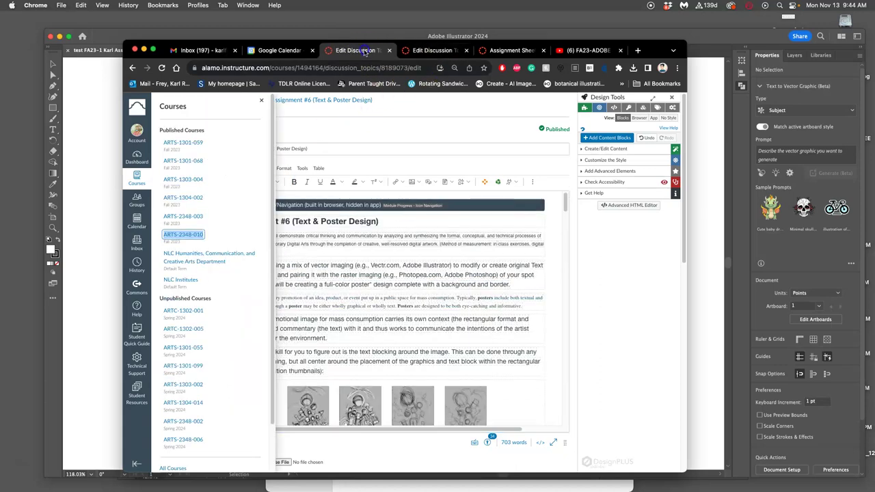
{"action": "scroll", "coordinate": [421, 274], "scroll_direction": "down", "scroll_amount": 3}
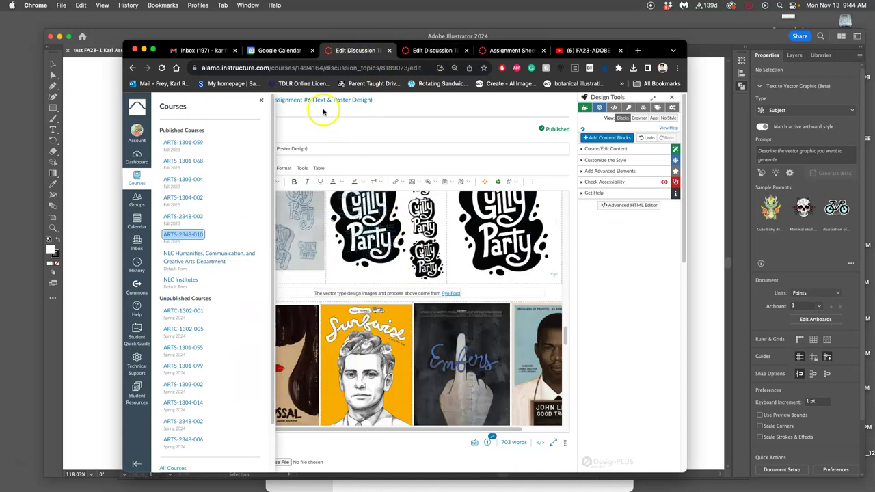
{"action": "left_click", "coordinate": [259, 100]}
{"action": "scroll", "coordinate": [425, 250], "scroll_direction": "down", "scroll_amount": 5}
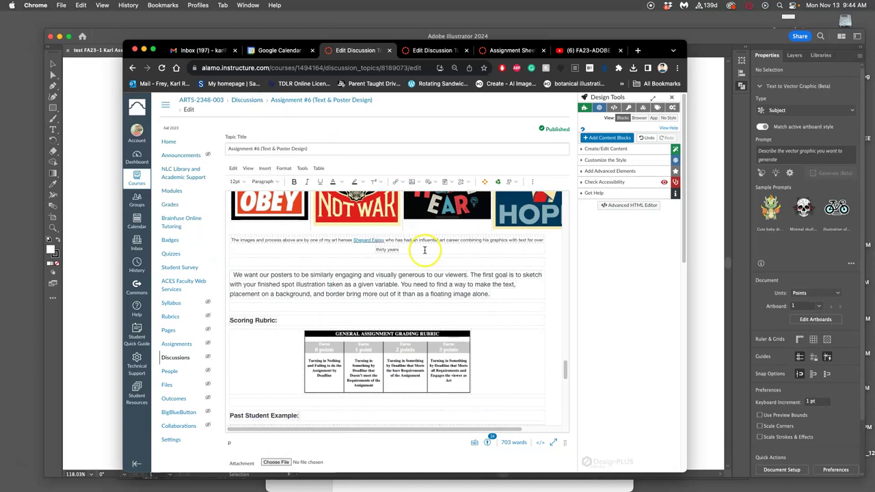
{"action": "left_click", "coordinate": [392, 308]}
{"action": "key", "text": "super+v"}
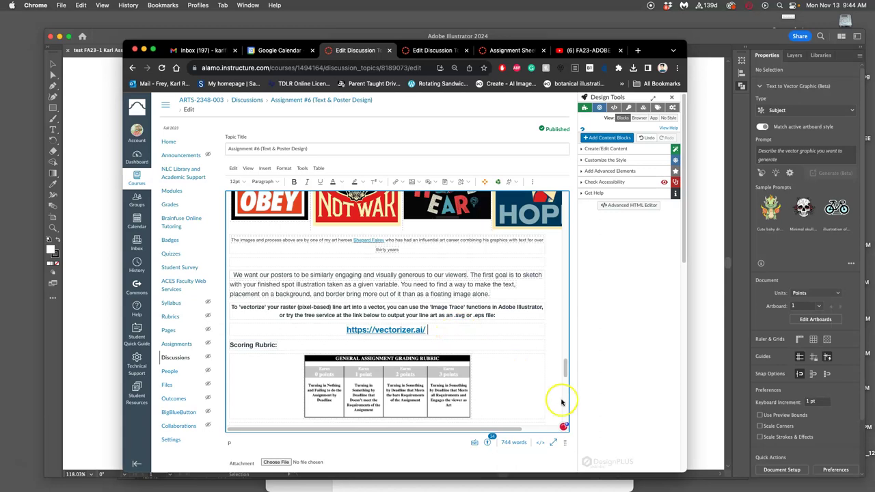
{"action": "scroll", "coordinate": [571, 403], "scroll_direction": "down", "scroll_amount": 10}
{"action": "left_click", "coordinate": [560, 453]}
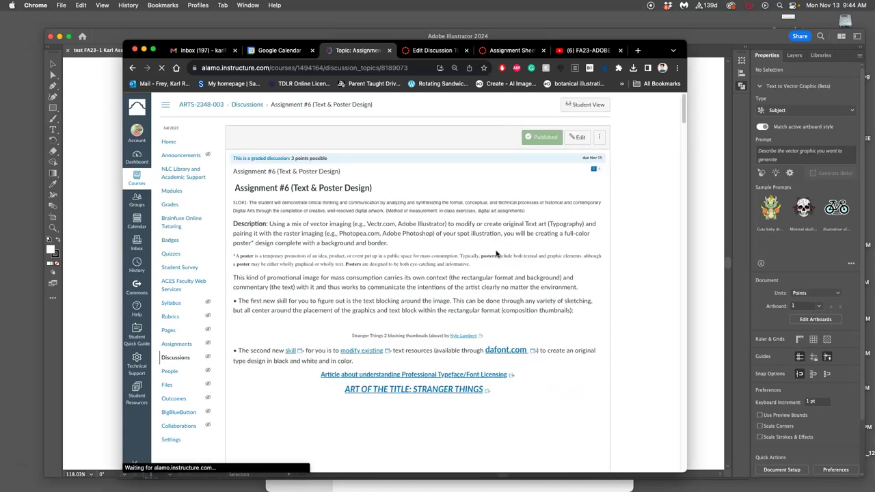
Find the vectorizer.ai link in the saved ARTS-2348-003 topic and open it in a new browser tab
{"action": "scroll", "coordinate": [442, 293], "scroll_direction": "down", "scroll_amount": 20}
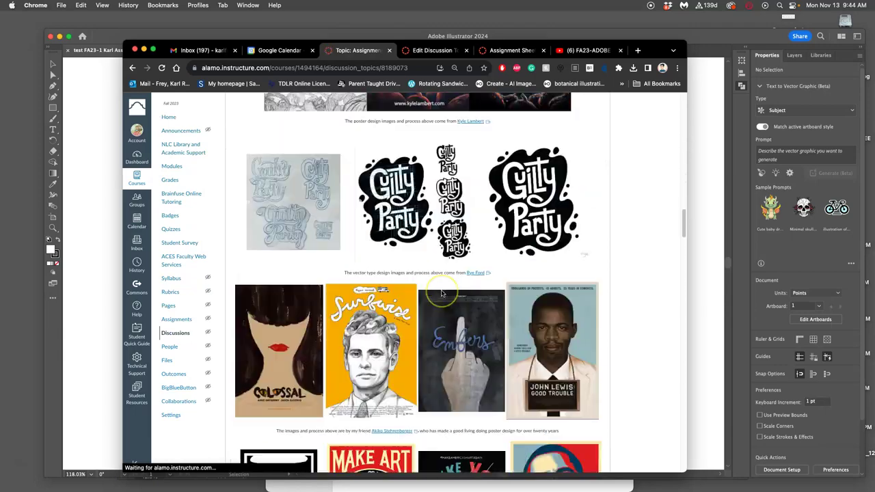
{"action": "scroll", "coordinate": [441, 293], "scroll_direction": "down", "scroll_amount": 3}
{"action": "scroll", "coordinate": [442, 293], "scroll_direction": "up", "scroll_amount": 5}
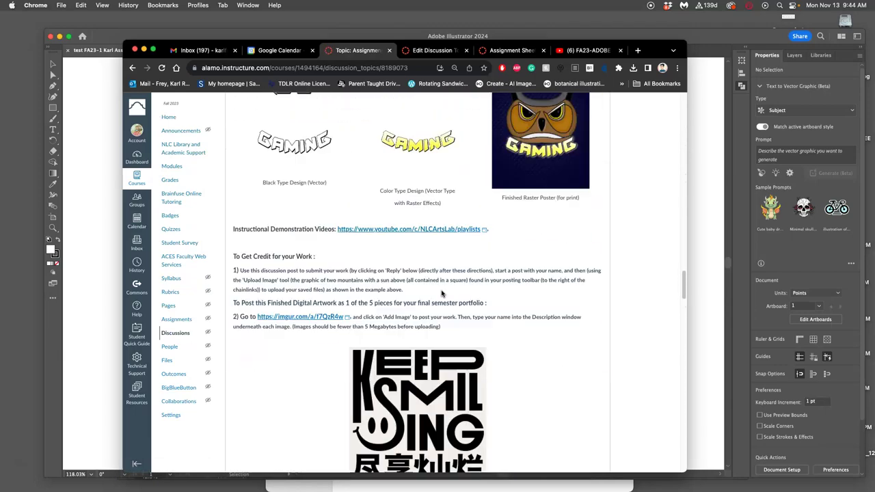
{"action": "scroll", "coordinate": [442, 292], "scroll_direction": "up", "scroll_amount": 5}
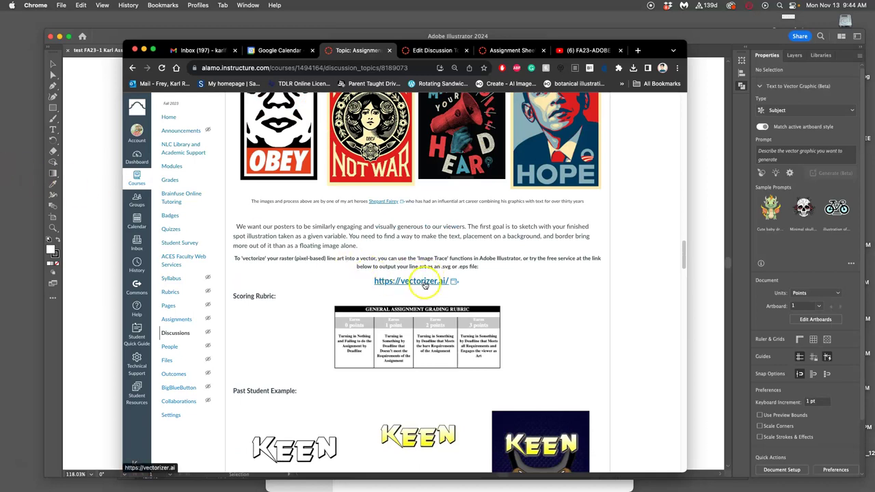
{"action": "right_click", "coordinate": [426, 276]}
{"action": "left_click", "coordinate": [448, 288]}
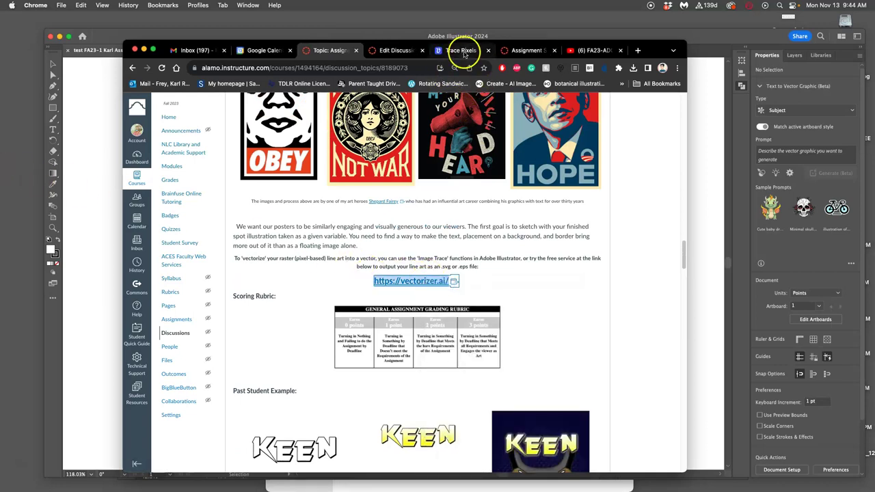
{"action": "left_click", "coordinate": [464, 50]}
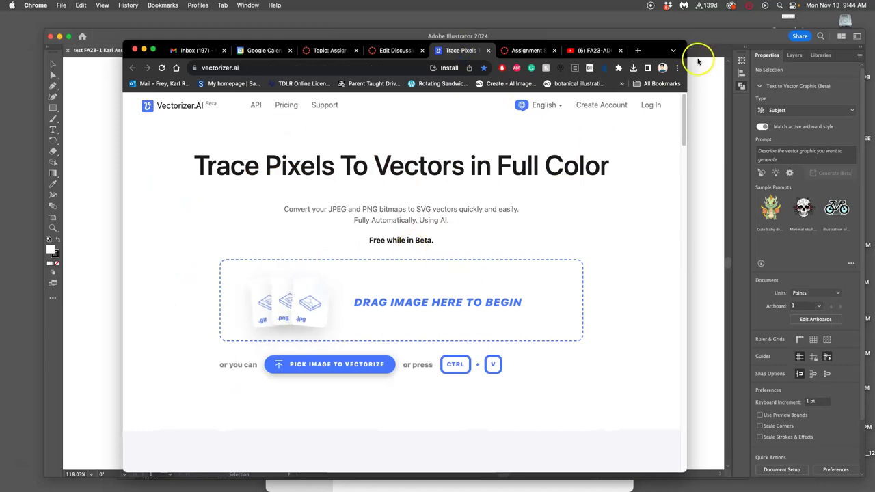
Load the exported Assignment #6 lettering JPEG from the desktop into Vectorizer.AI and accept the full image without cropping
{"action": "key", "text": "F11"}
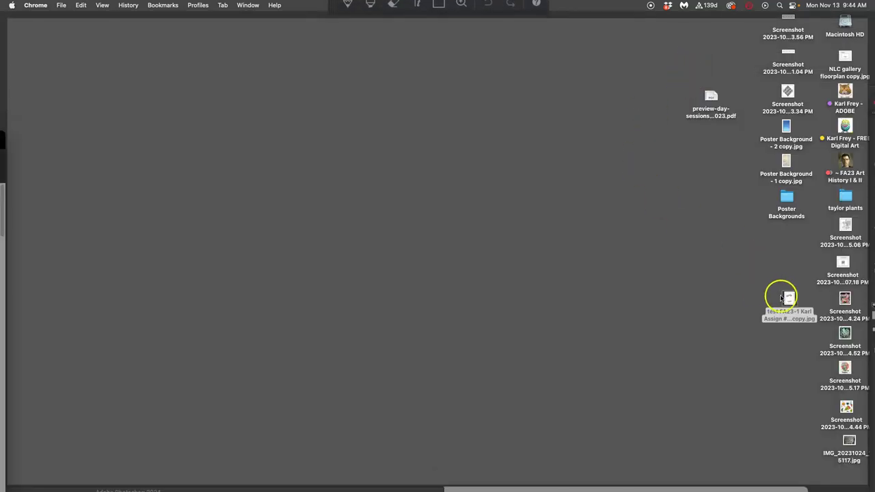
{"action": "left_click_drag", "start_coordinate": [790, 299], "coordinate": [457, 286]}
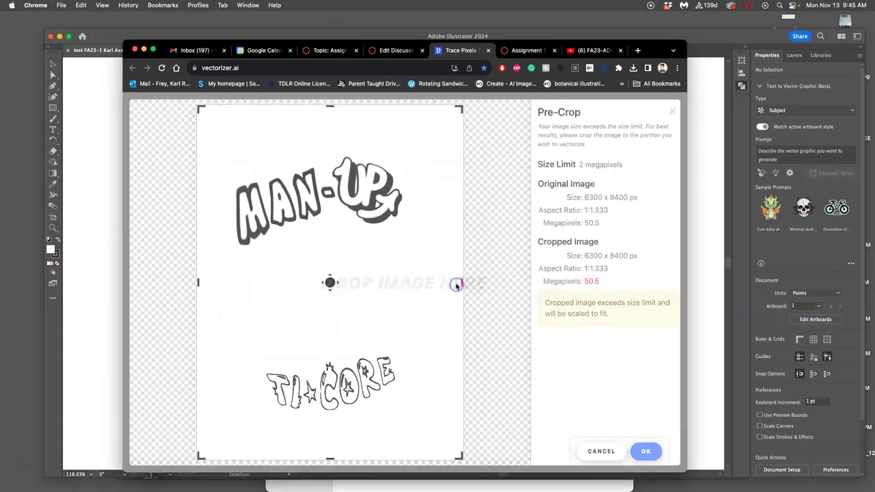
{"action": "left_click", "coordinate": [648, 453]}
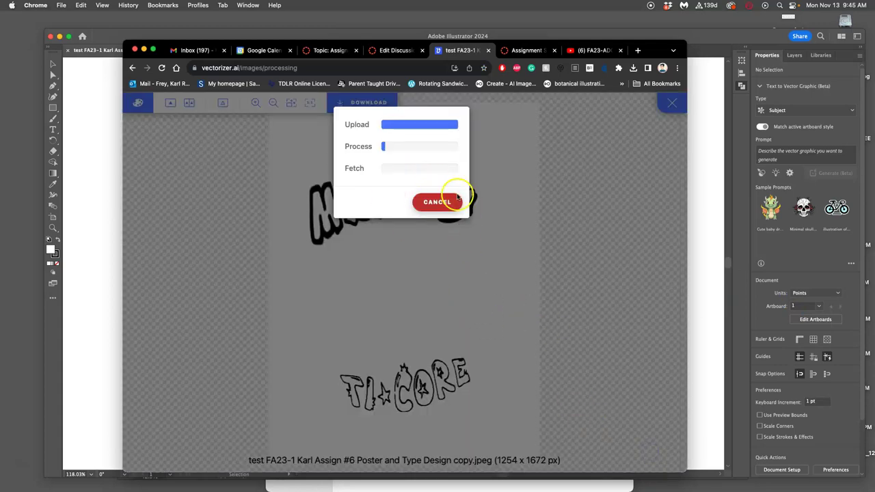
Switch to Illustrator and scale the lettering image down about its centre to about 1049 by 1399 pt
{"action": "left_click", "coordinate": [100, 158]}
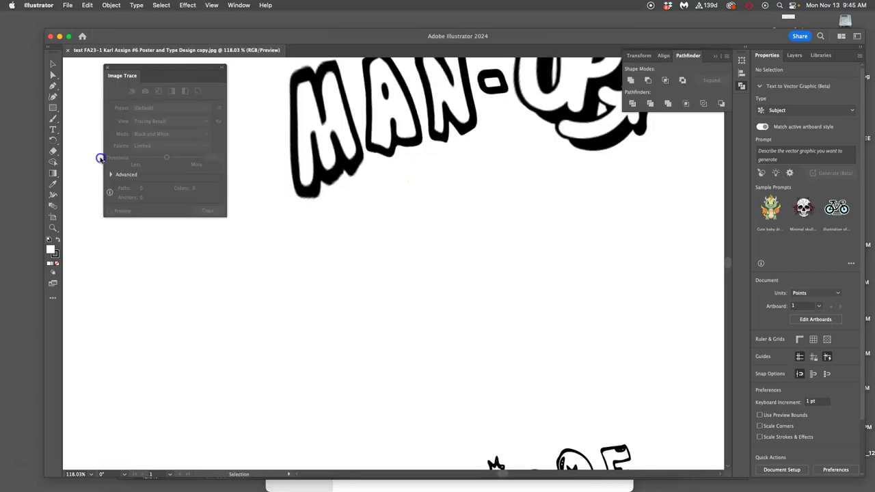
{"action": "key", "text": "super+minus"}
{"action": "key", "text": "super+minus"}
{"action": "key", "text": "super+minus"}
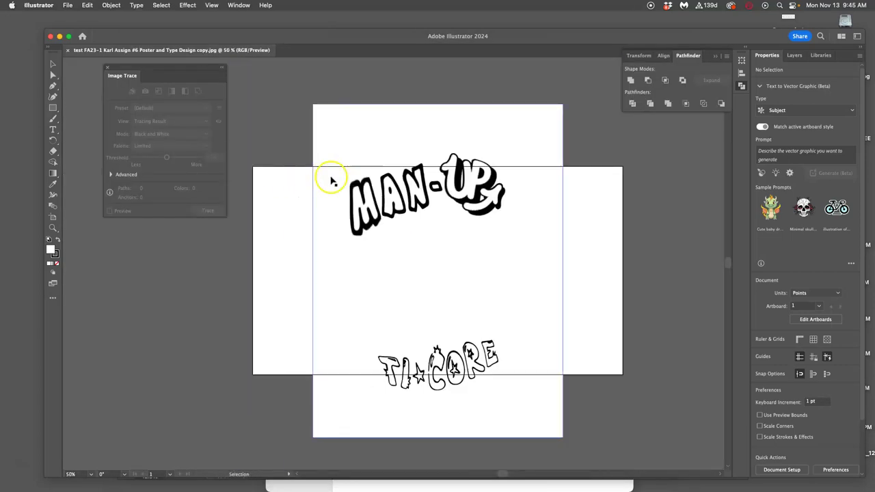
{"action": "left_click", "coordinate": [341, 140]}
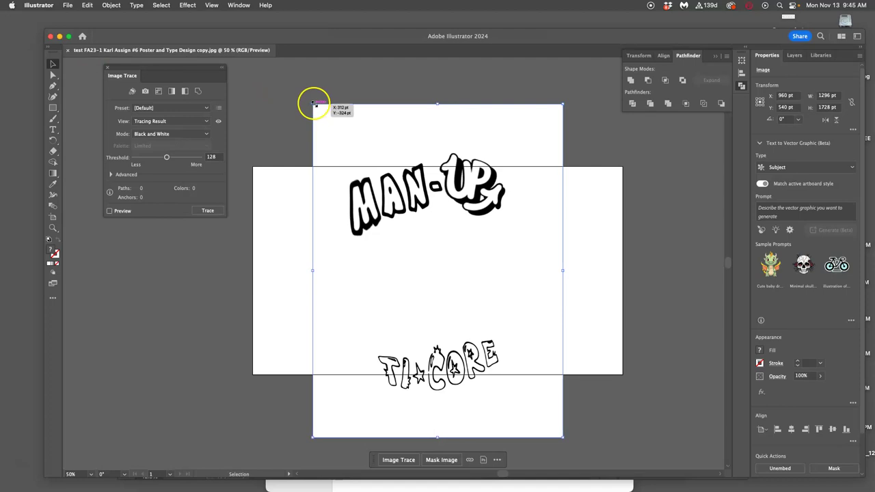
{"action": "left_click_drag", "start_coordinate": [314, 103], "coordinate": [336, 134]}
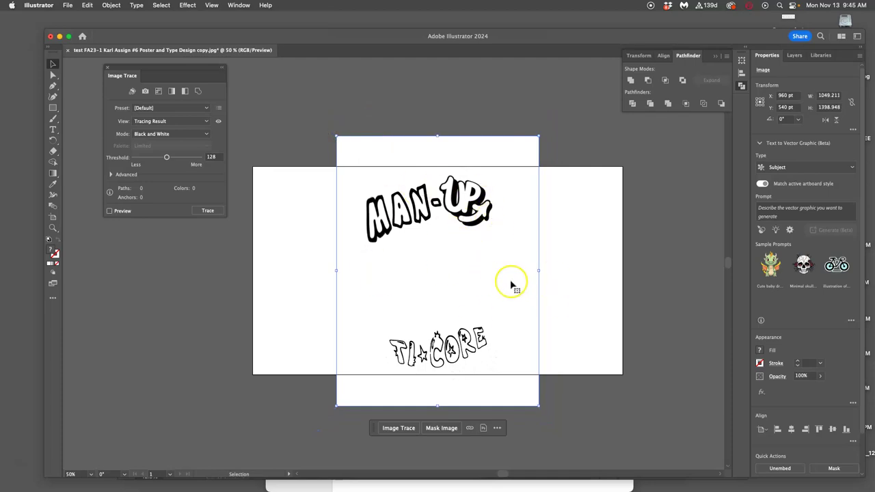
{"action": "left_click", "coordinate": [684, 281]}
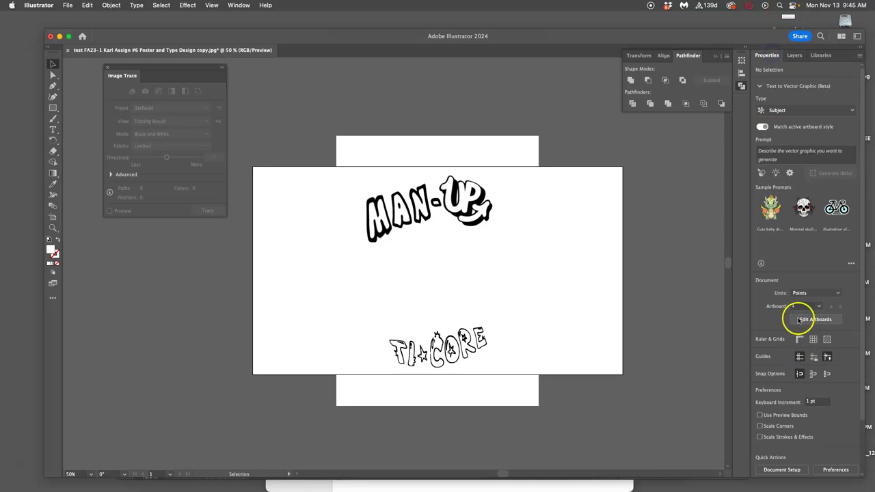
Image Trace the MAN-UP and TI-CORE lettering image with the Black and White Logo preset
{"action": "scroll", "coordinate": [797, 321], "scroll_direction": "down", "scroll_amount": 2}
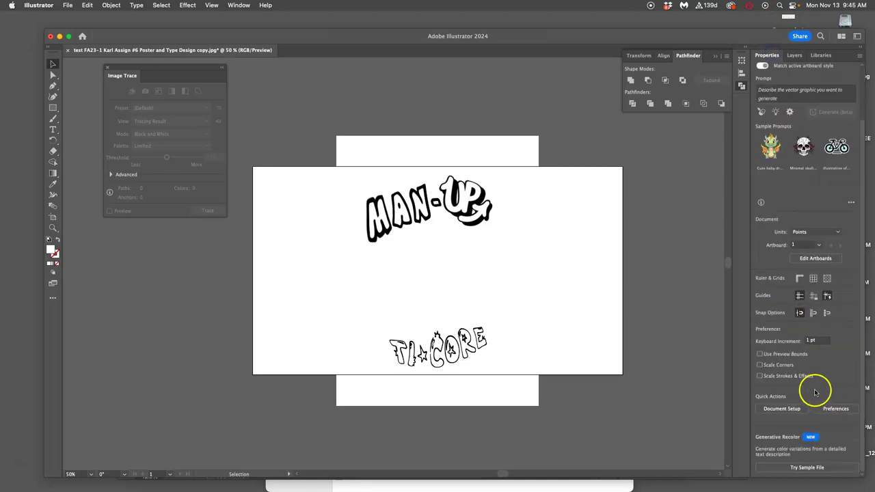
{"action": "left_click", "coordinate": [453, 272]}
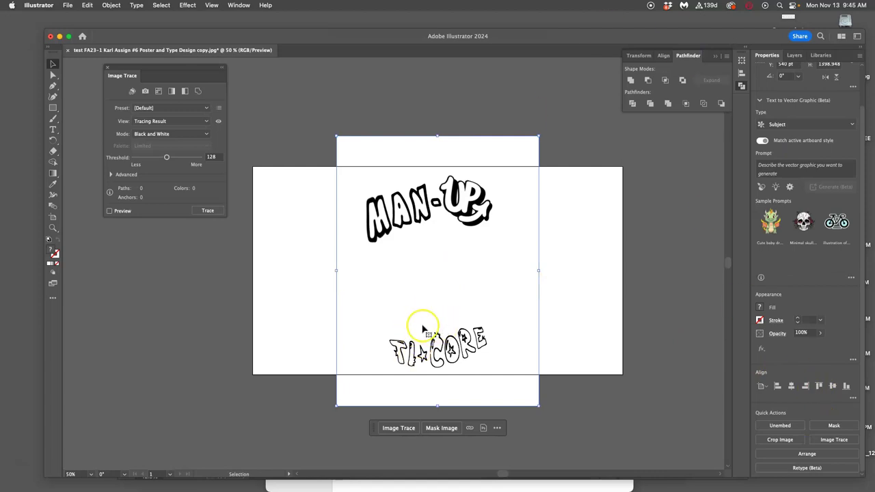
{"action": "left_click", "coordinate": [834, 440]}
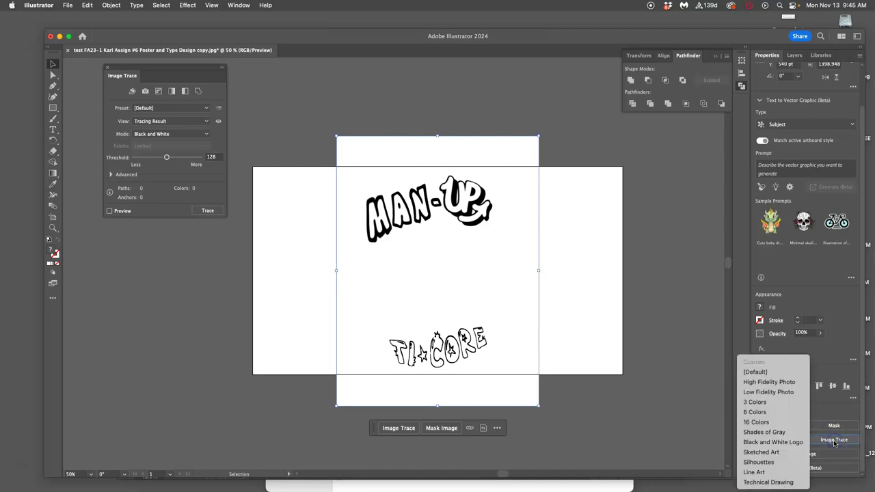
{"action": "left_click", "coordinate": [784, 443]}
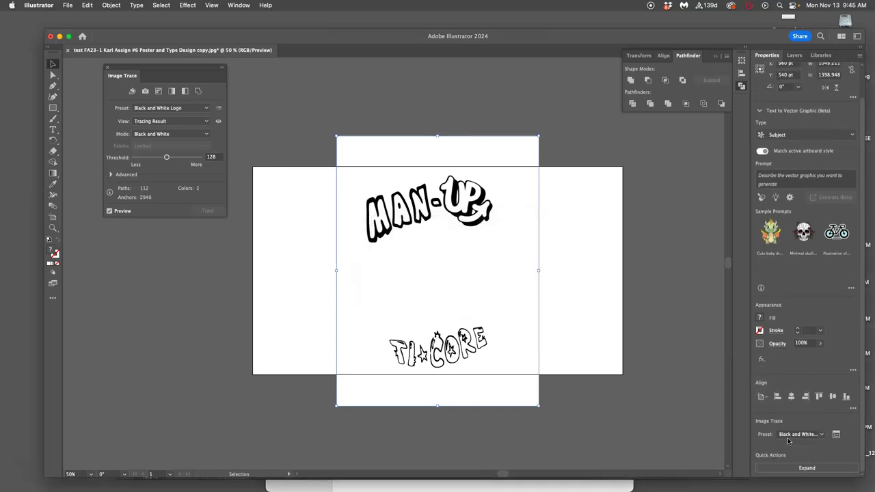
Set the trace's advanced options to ignore white, and expand the slightly shifted tracing into editable vector paths
{"action": "left_click", "coordinate": [835, 435]}
{"action": "left_click", "coordinate": [237, 5]}
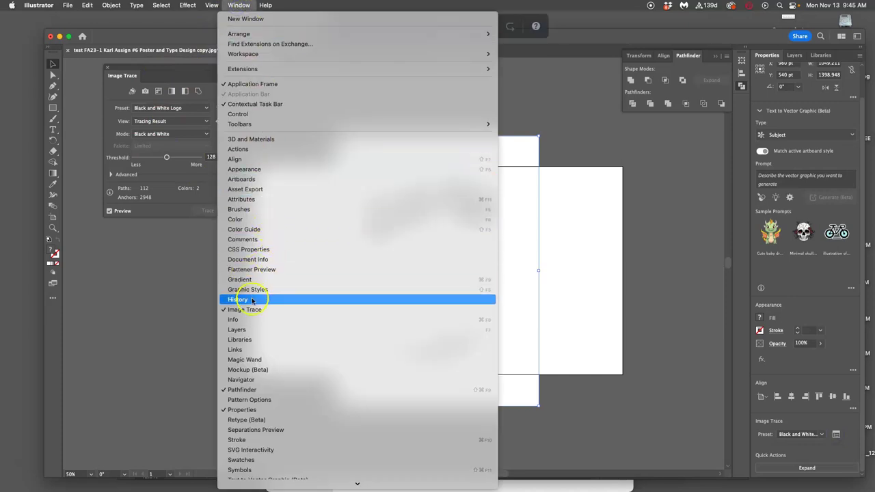
{"action": "left_click", "coordinate": [180, 69]}
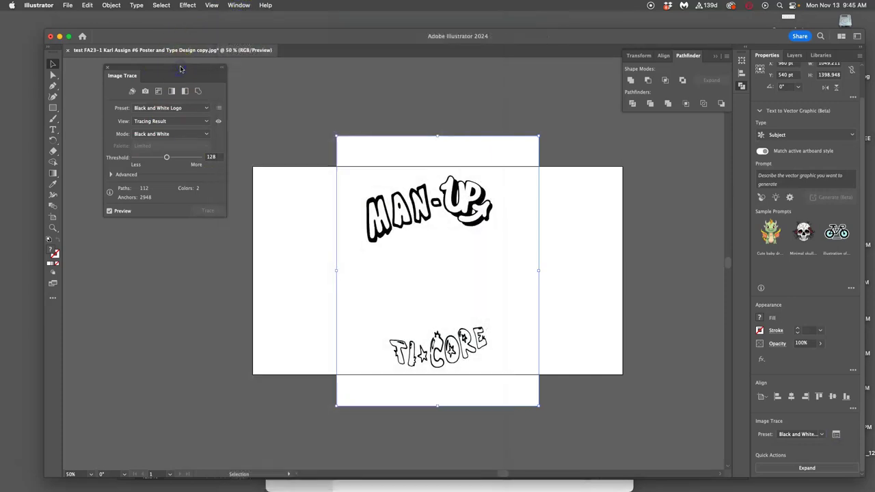
{"action": "left_click", "coordinate": [111, 175]}
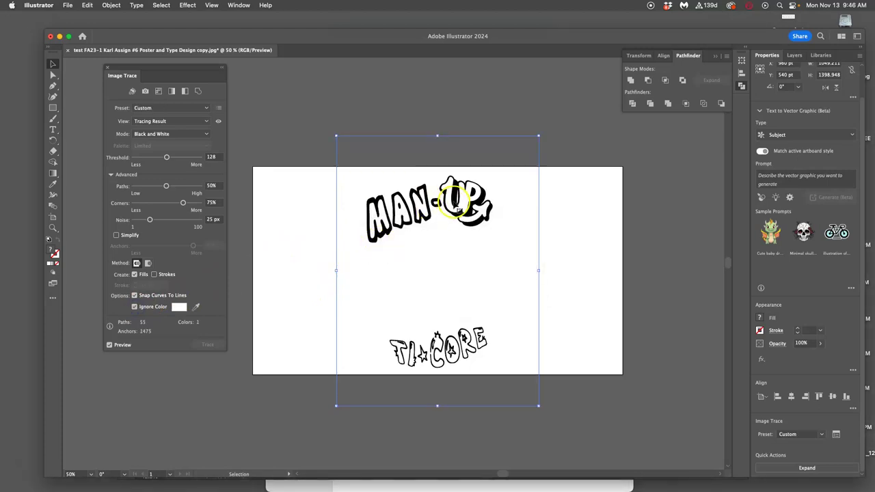
{"action": "mouse_move", "coordinate": [456, 202]}
{"action": "left_mouse_down"}
{"action": "mouse_move", "coordinate": [452, 116]}
{"action": "mouse_move", "coordinate": [464, 198]}
{"action": "left_mouse_up"}
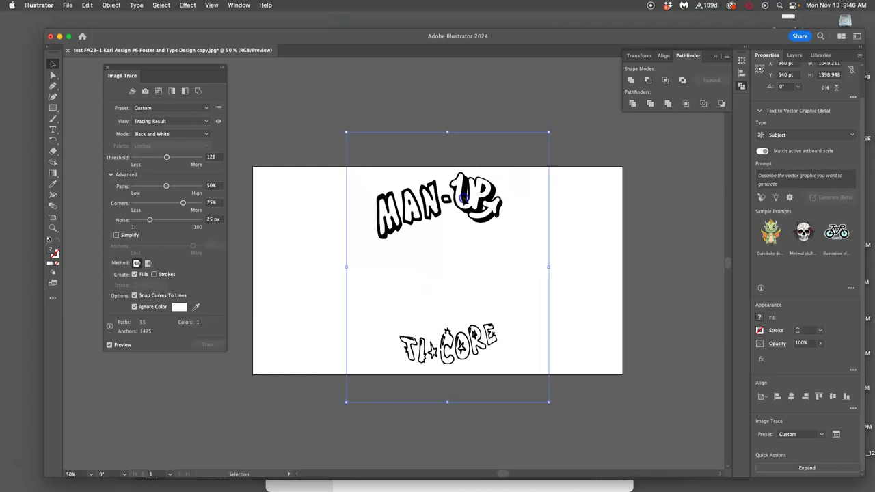
{"action": "left_click", "coordinate": [816, 469]}
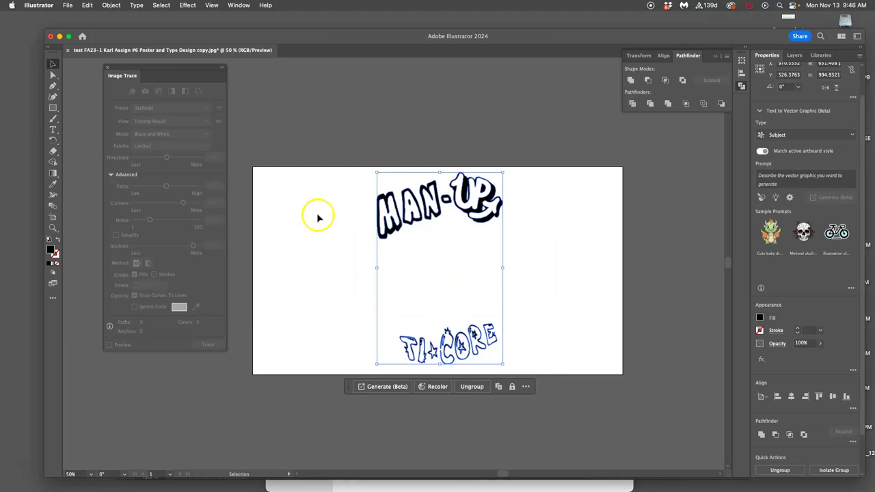
Examine the anchor points along the expanded MAN-UP and TI-CORE lettering up close with the Direct Selection tool
{"action": "left_click", "coordinate": [54, 75]}
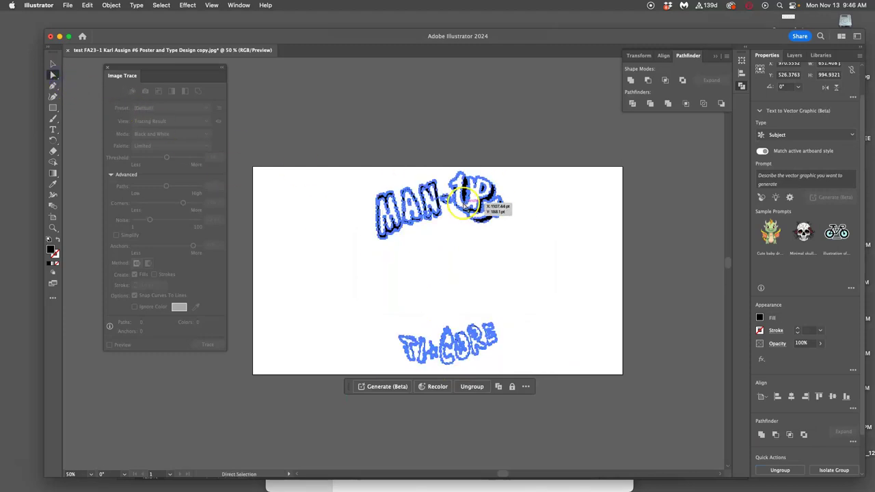
{"action": "key", "text": "super+plus"}
{"action": "key", "text": "super+plus"}
{"action": "key", "text": "super+plus"}
{"action": "key", "text": "super+plus"}
{"action": "key", "text": "super+plus"}
{"action": "scroll", "coordinate": [445, 220], "scroll_direction": "up", "scroll_amount": 10}
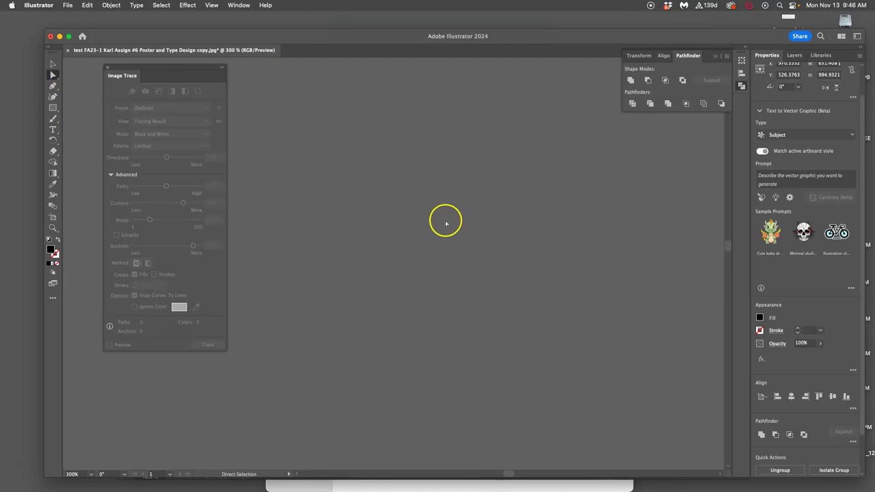
{"action": "scroll", "coordinate": [446, 223], "scroll_direction": "down", "scroll_amount": 3}
{"action": "scroll", "coordinate": [446, 224], "scroll_direction": "down", "scroll_amount": 8}
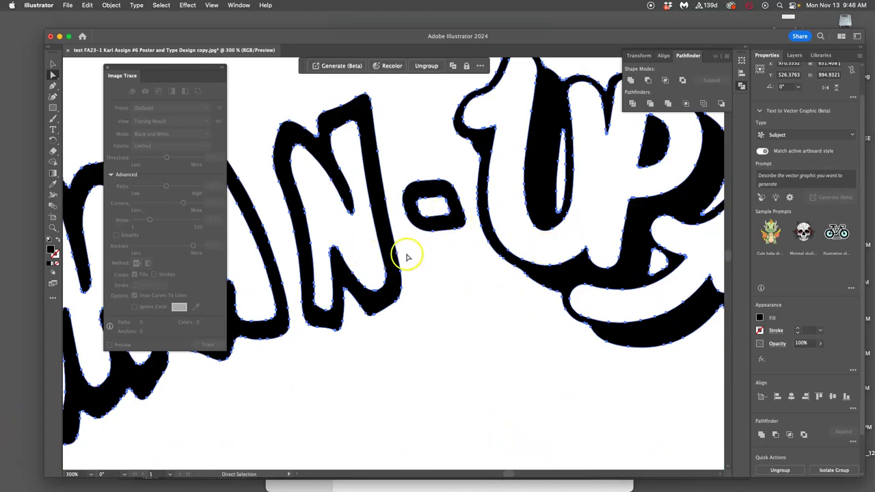
{"action": "scroll", "coordinate": [445, 275], "scroll_direction": "right", "scroll_amount": 10}
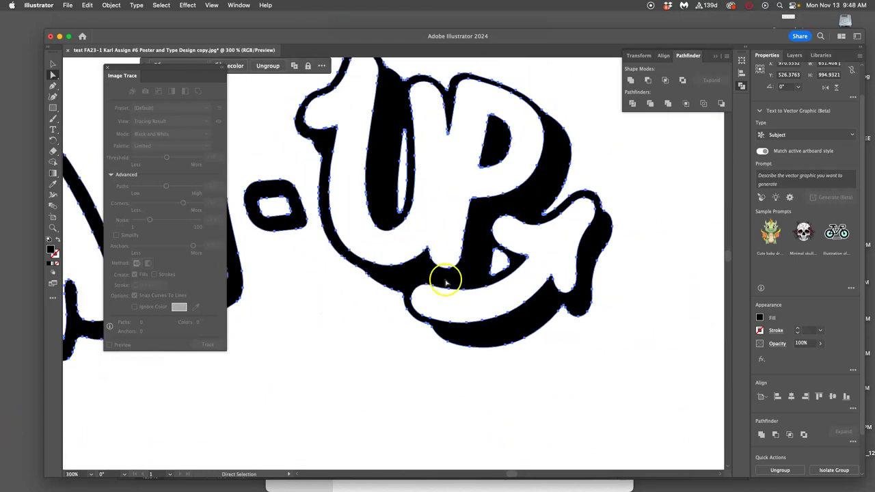
{"action": "scroll", "coordinate": [443, 281], "scroll_direction": "down", "scroll_amount": 10}
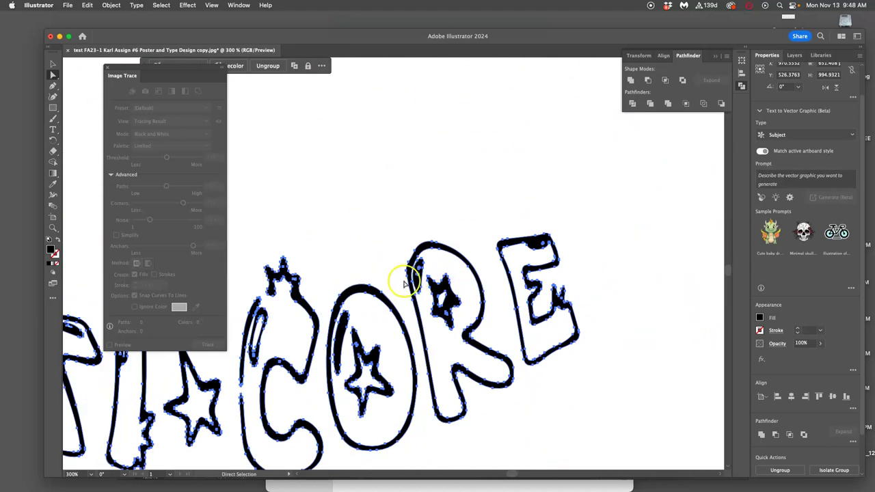
Fill the small white specks in the E's top edge, the O's star and the C's crown in black with the Blob Brush
{"action": "left_click", "coordinate": [411, 250]}
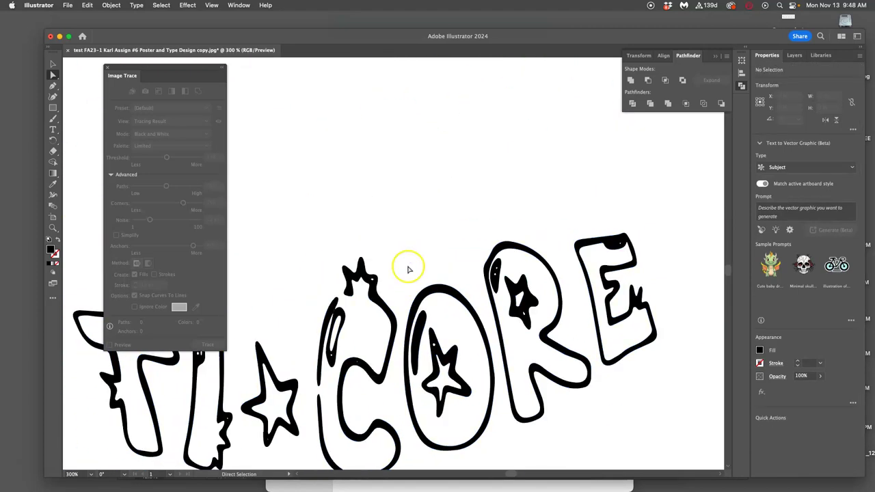
{"action": "scroll", "coordinate": [409, 269], "scroll_direction": "down", "scroll_amount": 1}
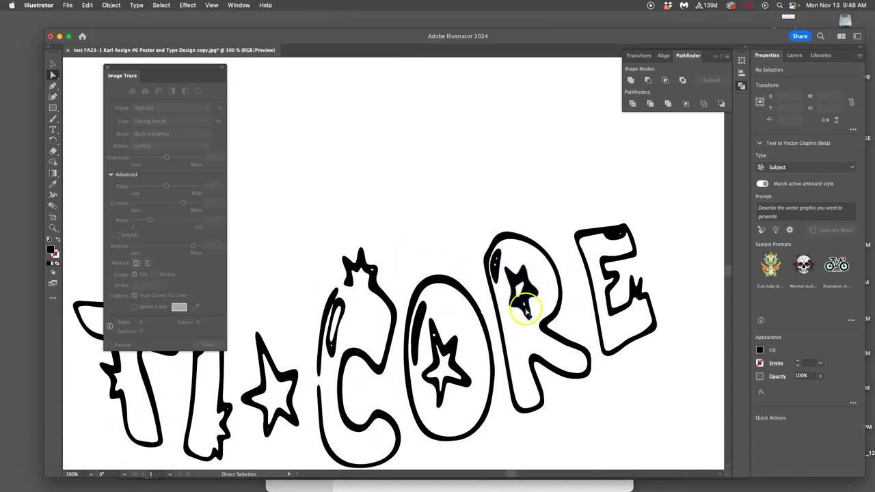
{"action": "left_click", "coordinate": [52, 119]}
{"action": "left_click", "coordinate": [96, 129]}
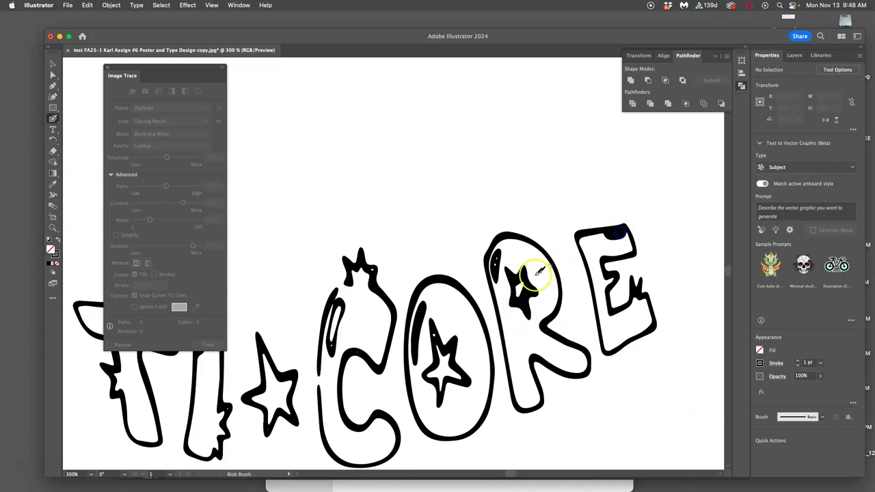
{"action": "scroll", "coordinate": [467, 297], "scroll_direction": "left", "scroll_amount": 2}
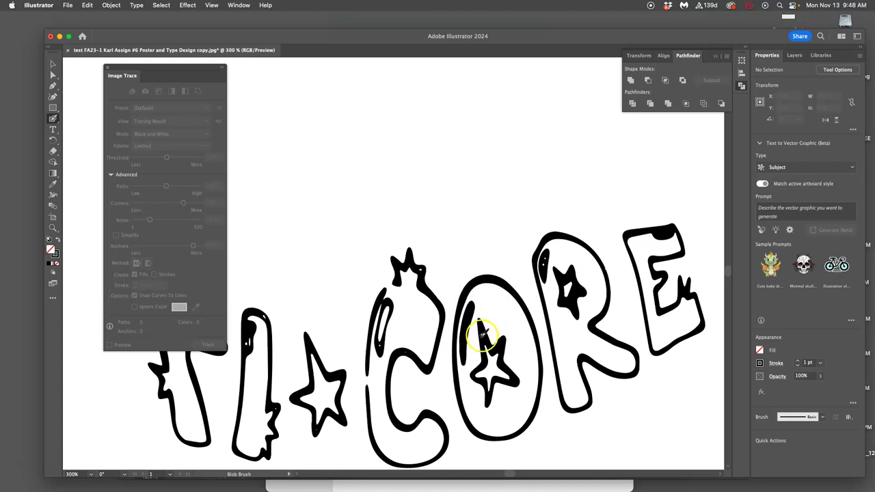
{"action": "left_click_drag", "start_coordinate": [432, 336], "coordinate": [410, 352]}
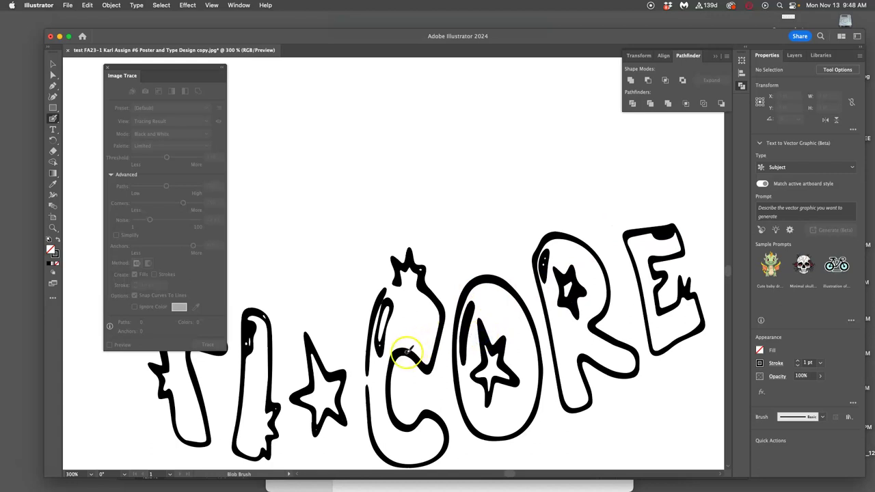
{"action": "left_click_drag", "start_coordinate": [415, 274], "coordinate": [422, 270]}
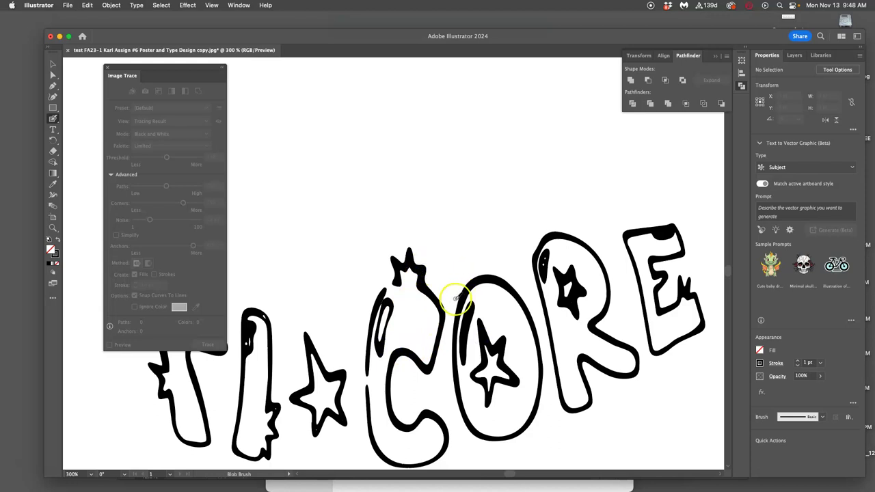
Fill the remaining white specks in the highlights of the T, I and R with the Blob Brush
{"action": "scroll", "coordinate": [455, 291], "scroll_direction": "left", "scroll_amount": 5}
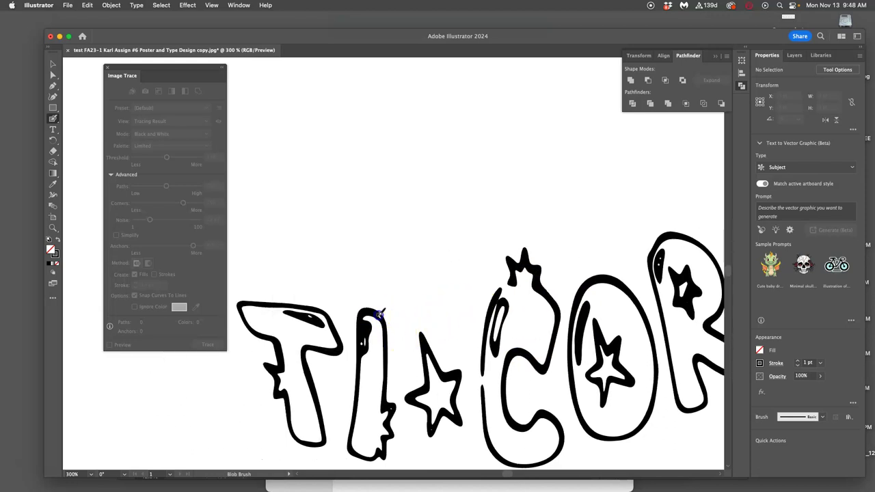
{"action": "left_click_drag", "start_coordinate": [328, 322], "coordinate": [310, 316]}
{"action": "scroll", "coordinate": [607, 380], "scroll_direction": "right", "scroll_amount": 2}
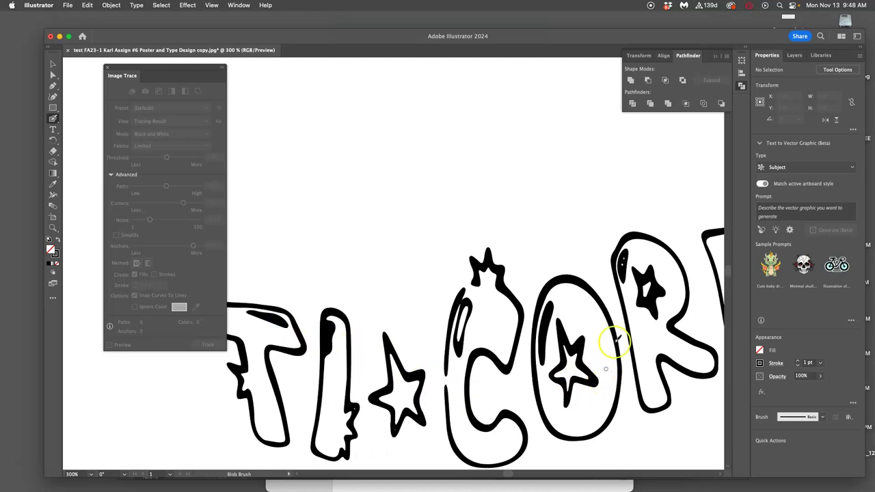
{"action": "left_click", "coordinate": [645, 294]}
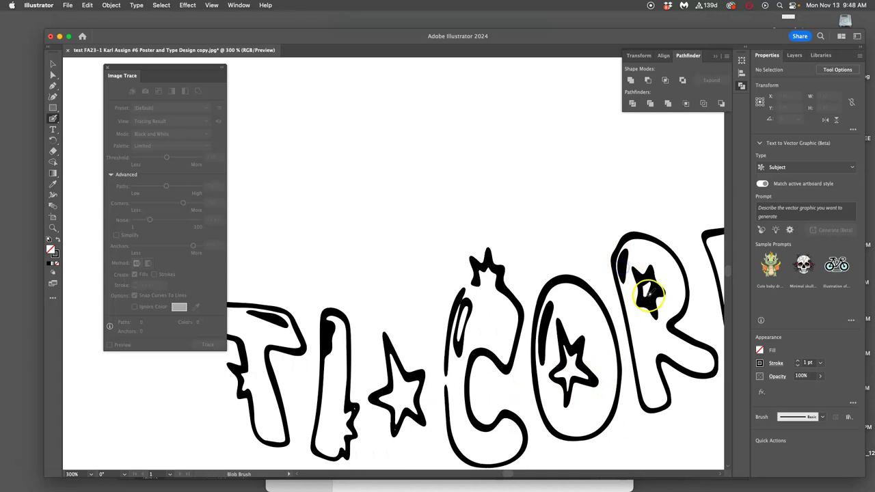
{"action": "scroll", "coordinate": [645, 293], "scroll_direction": "right", "scroll_amount": 2}
{"action": "left_click", "coordinate": [317, 410]}
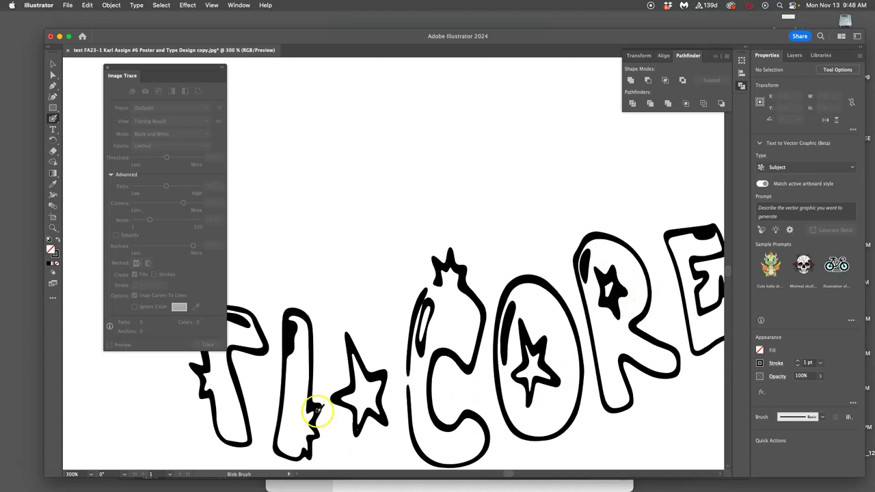
{"action": "left_click", "coordinate": [357, 429]}
{"action": "left_click", "coordinate": [442, 391]}
{"action": "scroll", "coordinate": [445, 387], "scroll_direction": "right", "scroll_amount": 4}
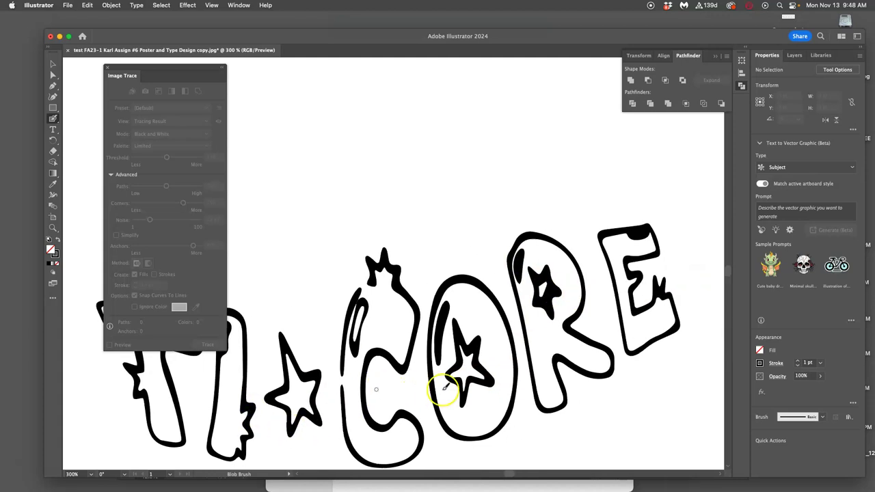
{"action": "left_click", "coordinate": [517, 314]}
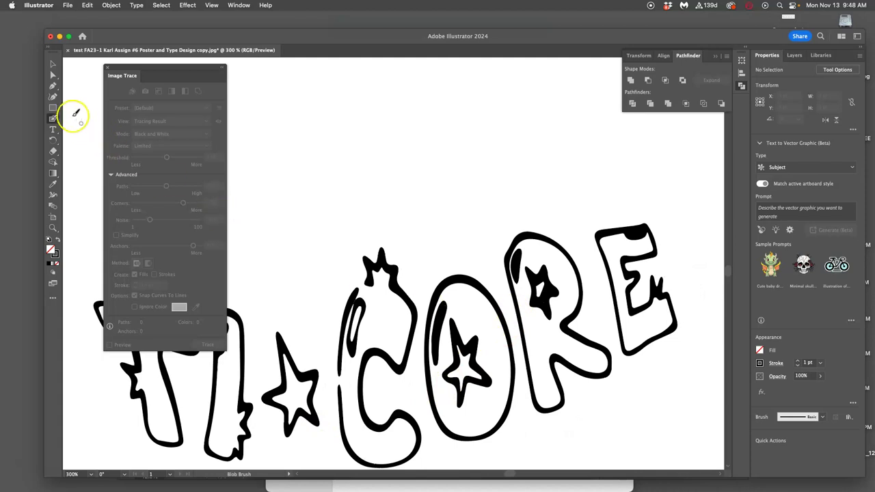
Redraw the white cutout of the star inside the R with the Pencil tool as a five-pointed star about 17 by 25 pt
{"action": "left_click", "coordinate": [52, 77]}
{"action": "left_click", "coordinate": [537, 283]}
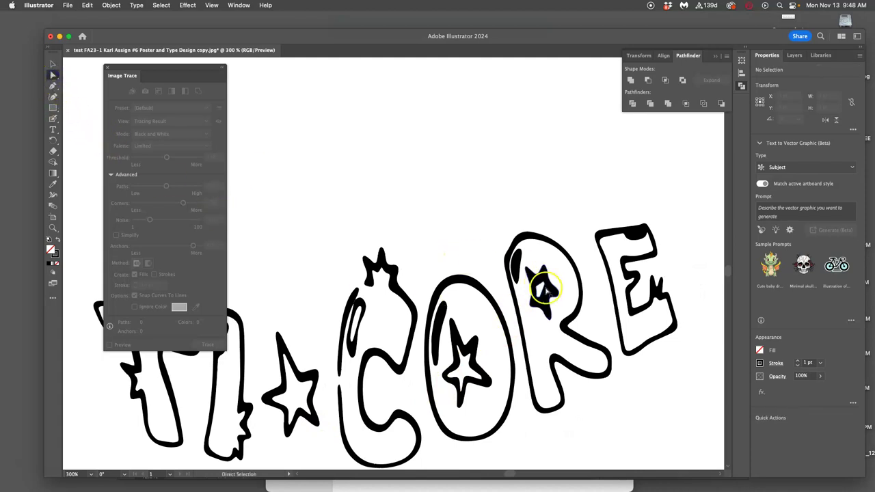
{"action": "left_click", "coordinate": [554, 309]}
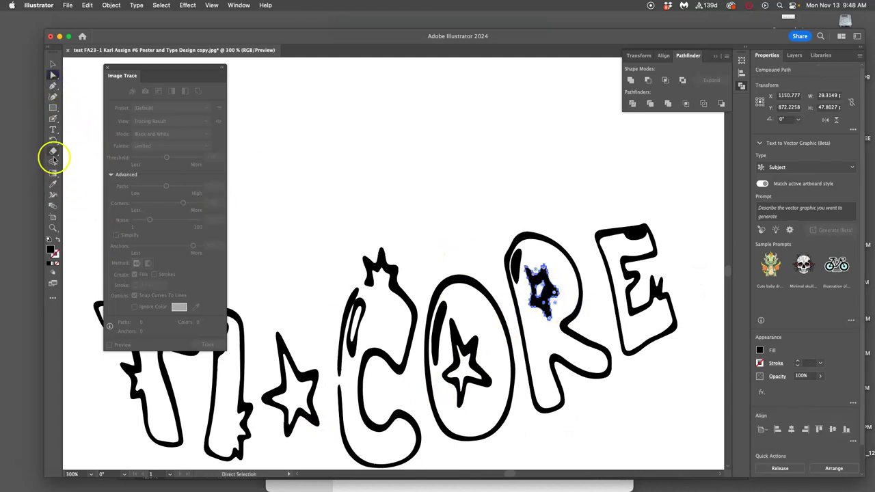
{"action": "key", "text": "super+equal"}
{"action": "key", "text": "super+equal"}
{"action": "key", "text": "super+equal"}
{"action": "key", "text": "super+equal"}
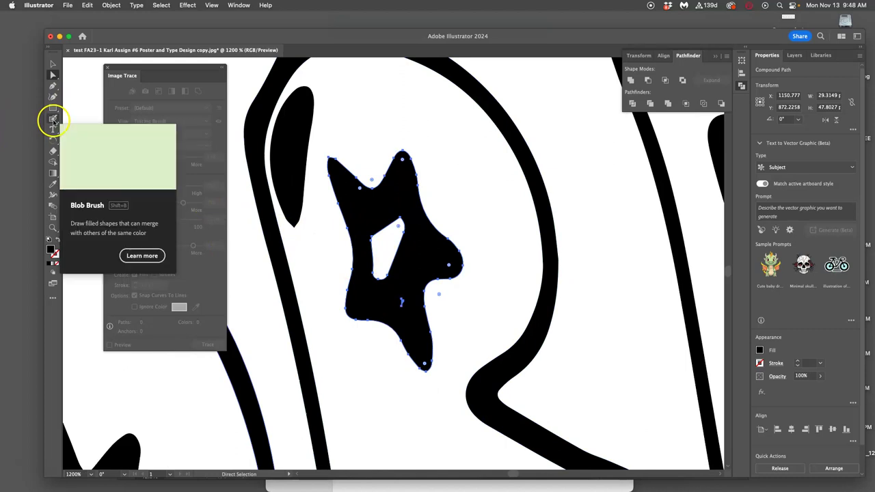
{"action": "left_click_drag", "start_coordinate": [53, 121], "coordinate": [84, 140]}
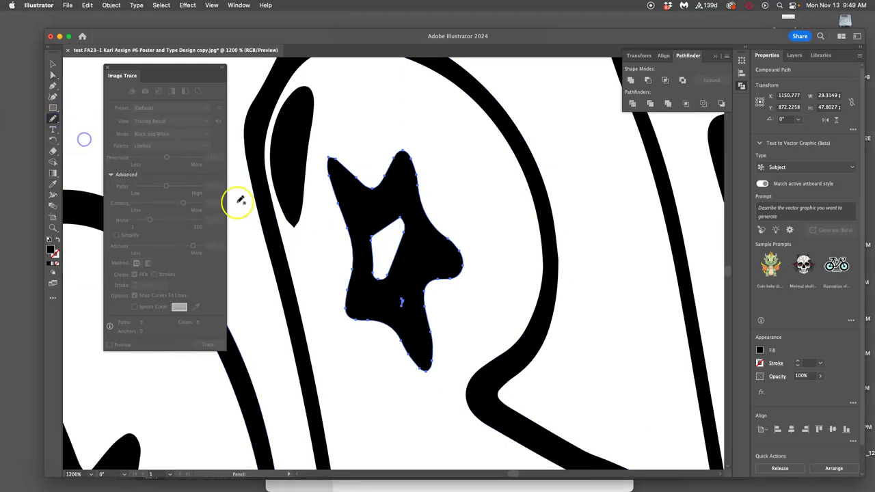
{"action": "double_click", "coordinate": [53, 119]}
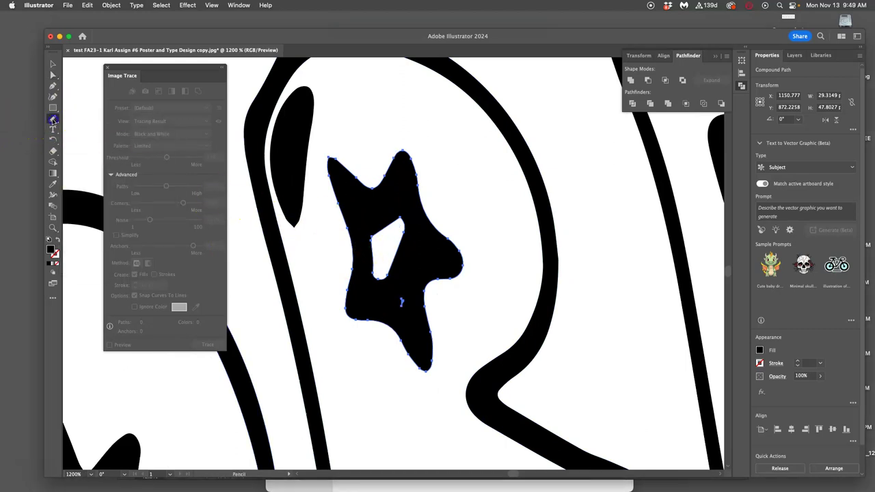
{"action": "left_click", "coordinate": [499, 324]}
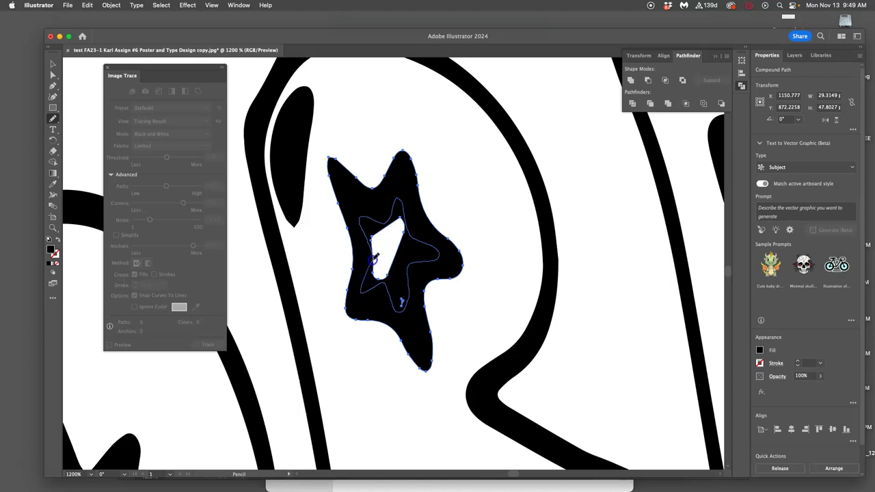
{"action": "left_click_drag", "start_coordinate": [374, 255], "coordinate": [372, 254]}
{"action": "left_click", "coordinate": [434, 289]}
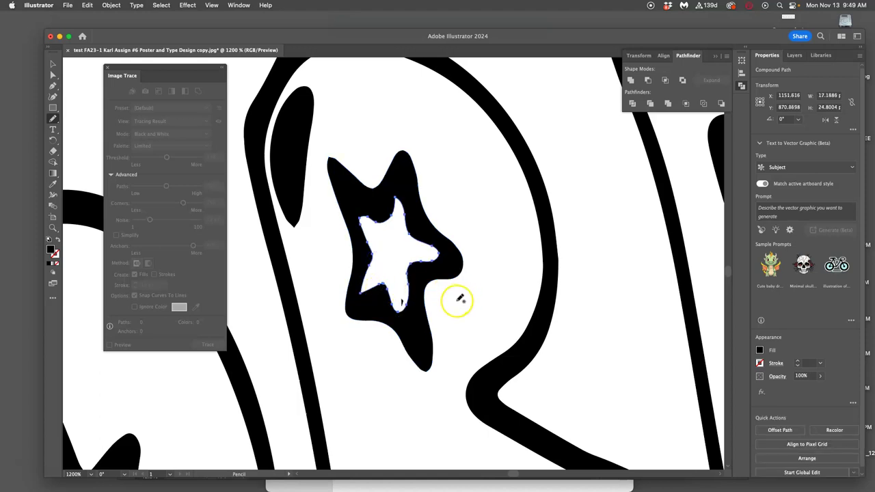
Reshape the lower-left point of the R star's white cutout and delete the stray black speck inside it
{"action": "left_click", "coordinate": [384, 272]}
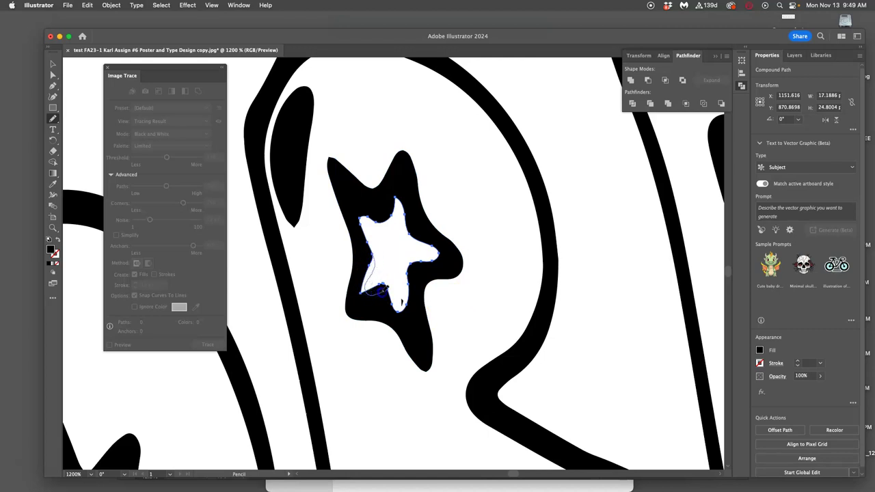
{"action": "left_click_drag", "start_coordinate": [394, 295], "coordinate": [400, 298]}
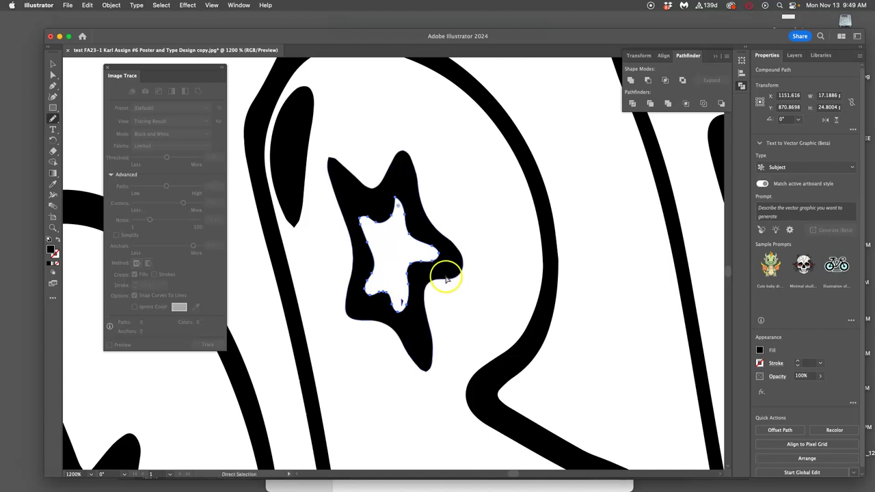
{"action": "left_click", "coordinate": [449, 292], "text": "super"}
{"action": "left_click", "coordinate": [53, 75]}
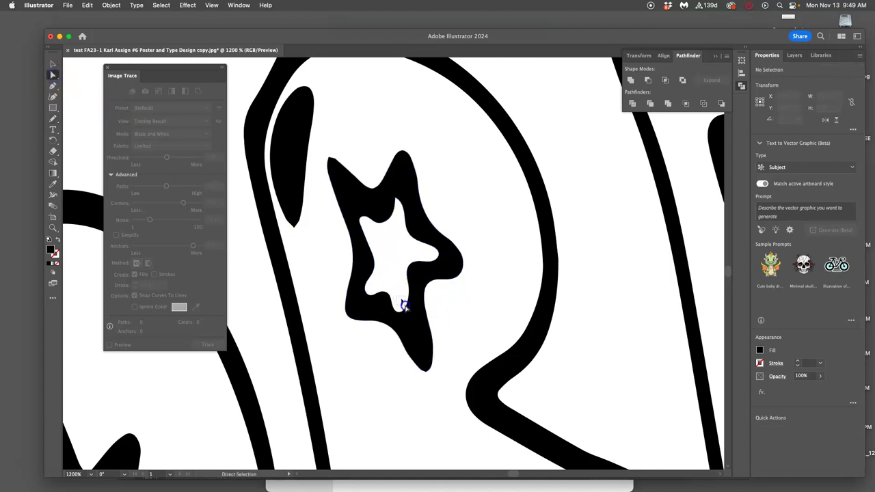
{"action": "left_click", "coordinate": [416, 328]}
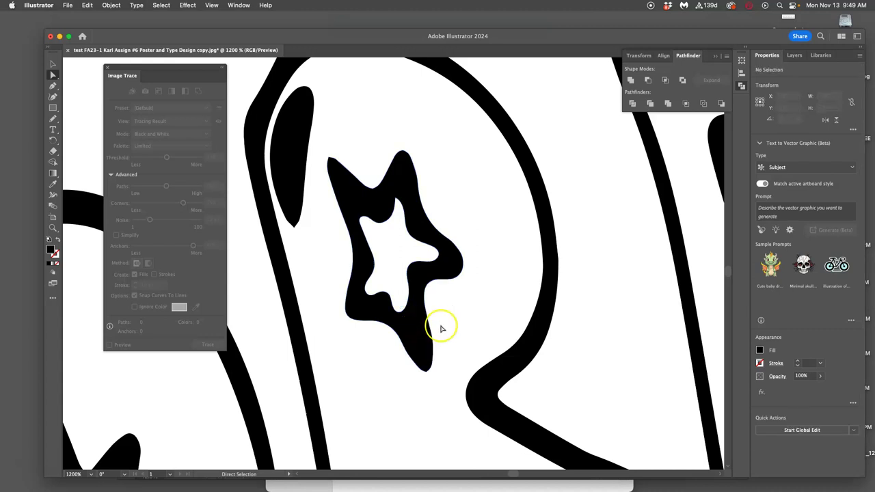
Look over the cleaned-up TI-CORE letters and the full artboard with both words
{"action": "scroll", "coordinate": [441, 328], "scroll_direction": "down", "scroll_amount": 6}
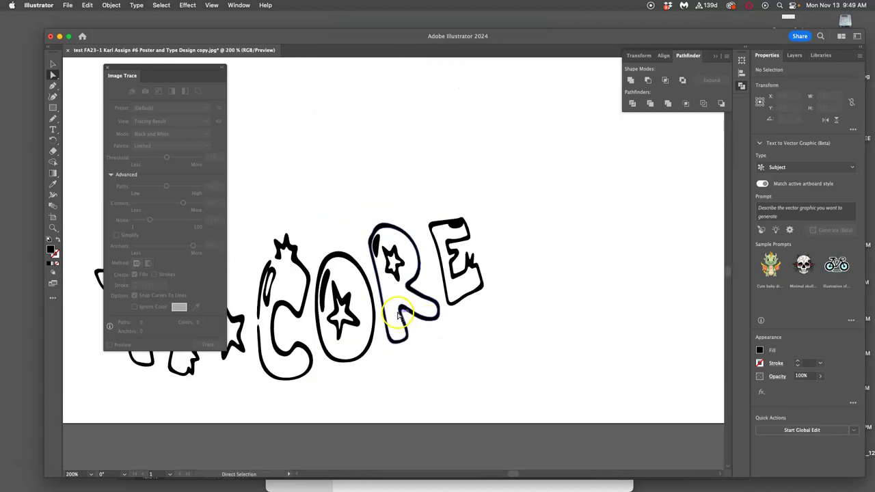
{"action": "scroll", "coordinate": [400, 314], "scroll_direction": "left", "scroll_amount": 6}
{"action": "scroll", "coordinate": [410, 315], "scroll_direction": "right", "scroll_amount": 3}
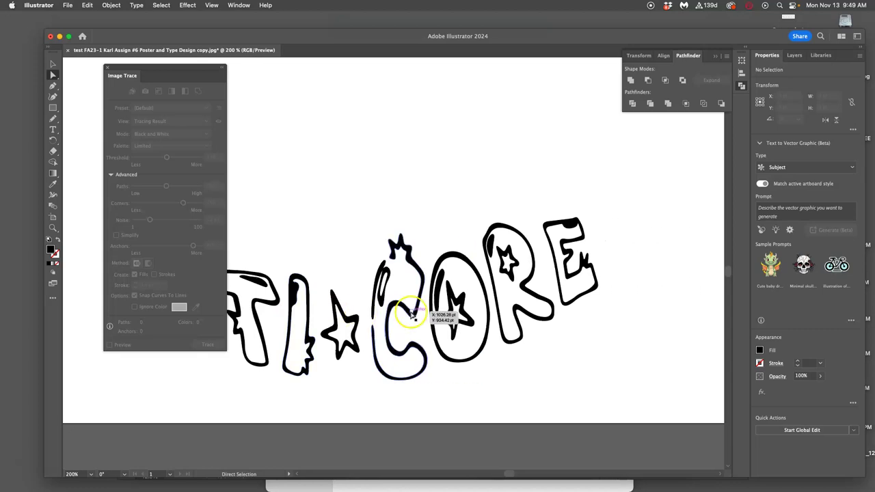
{"action": "key", "text": "space"}
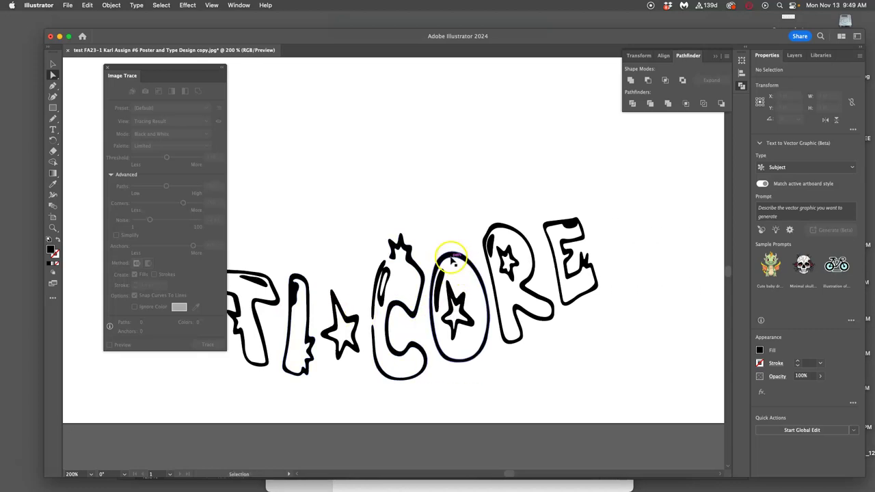
{"action": "scroll", "coordinate": [451, 261], "scroll_direction": "down", "scroll_amount": 3}
{"action": "key", "text": "space"}
{"action": "left_click_drag", "start_coordinate": [412, 178], "coordinate": [436, 269]}
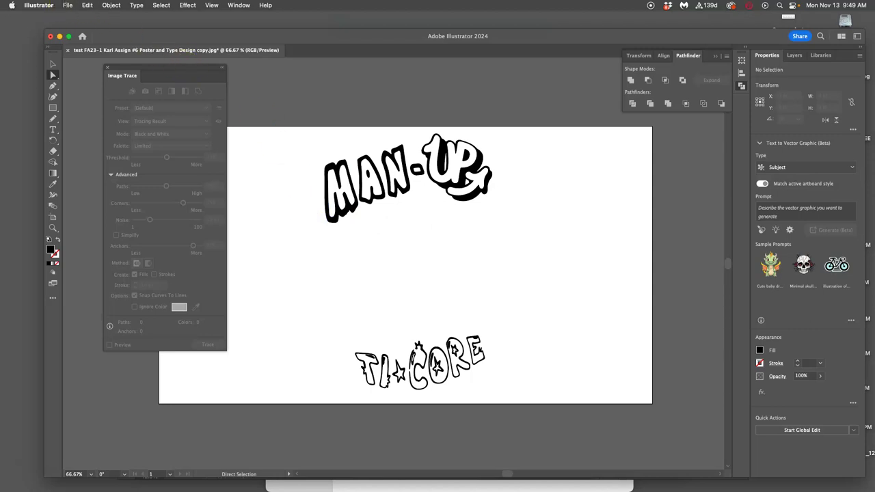
Save the artwork to the computer's Desktop as an Illustrator EPS file, using the Illustrator 2020 EPS version
{"action": "left_click", "coordinate": [68, 6]}
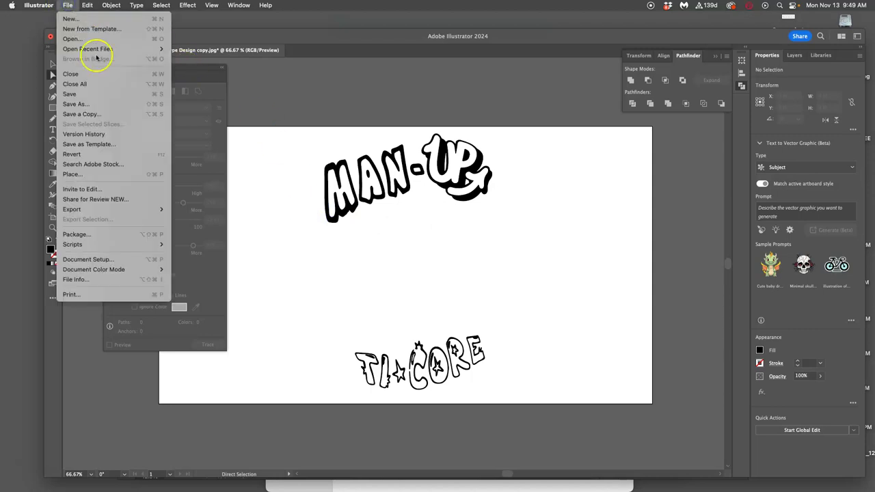
{"action": "left_click", "coordinate": [96, 108]}
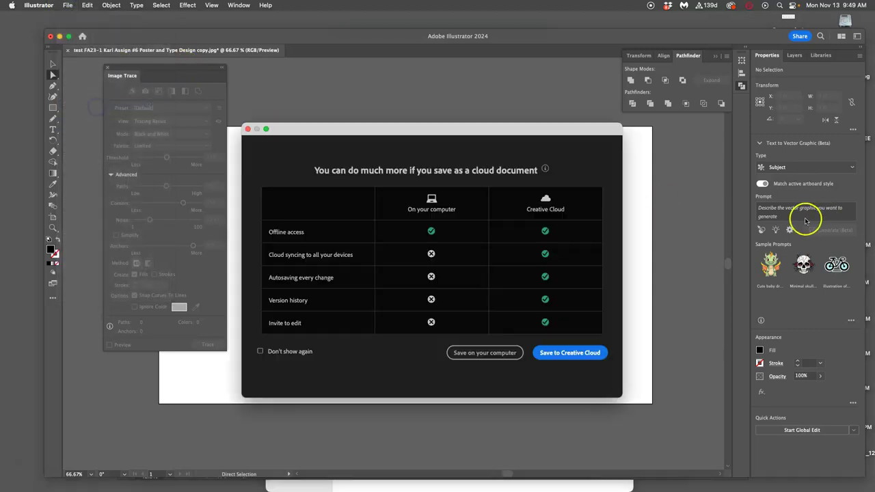
{"action": "left_click", "coordinate": [508, 355]}
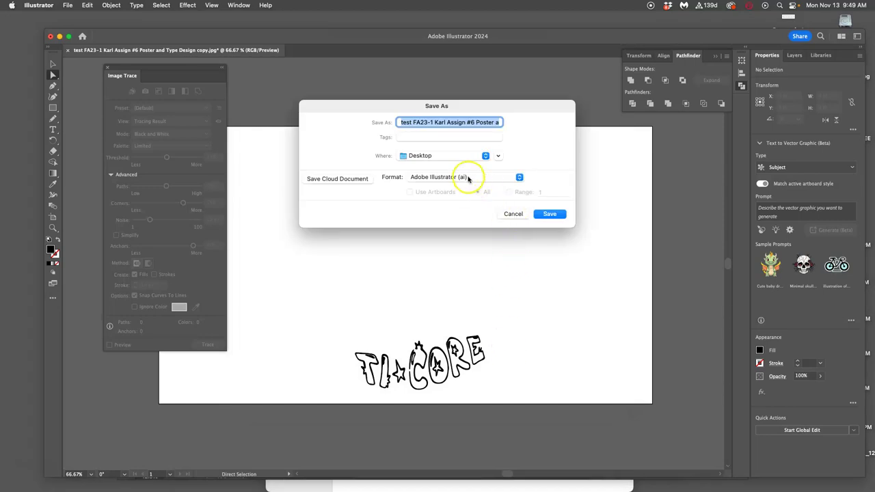
{"action": "left_click", "coordinate": [467, 178]}
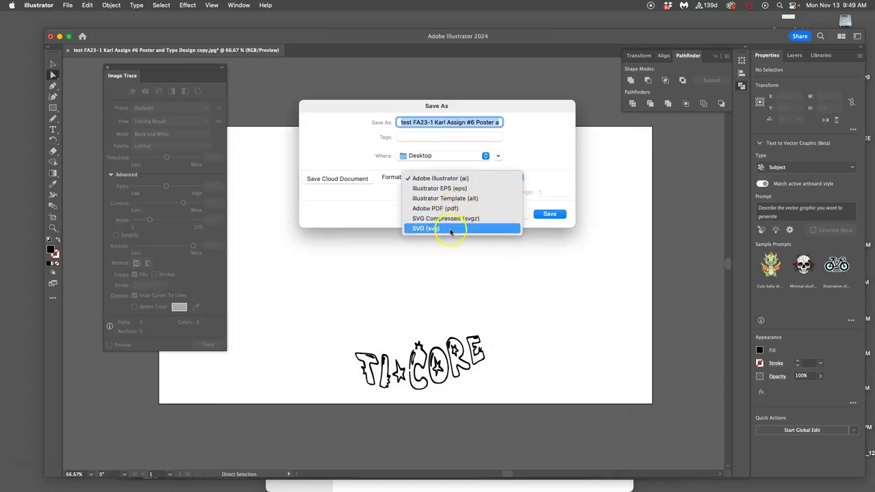
{"action": "left_click_drag", "start_coordinate": [497, 224], "coordinate": [443, 192]}
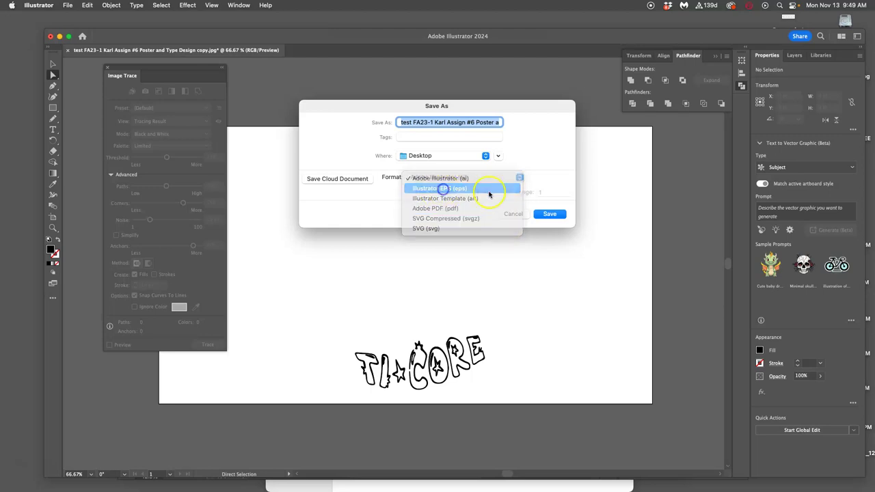
{"action": "left_click", "coordinate": [551, 215]}
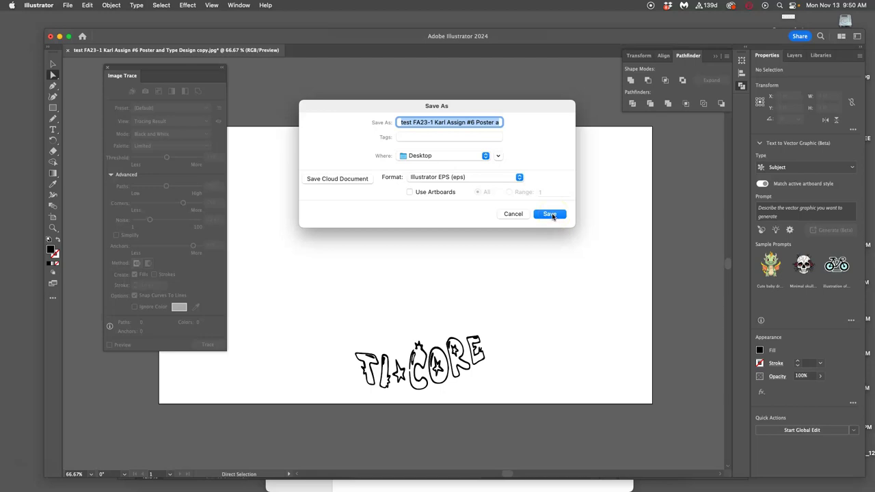
{"action": "left_click", "coordinate": [551, 215]}
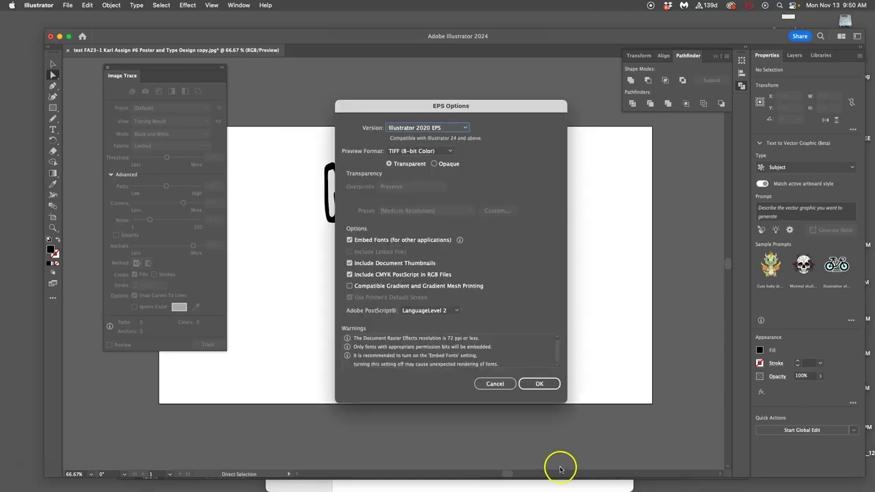
{"action": "left_click", "coordinate": [538, 383]}
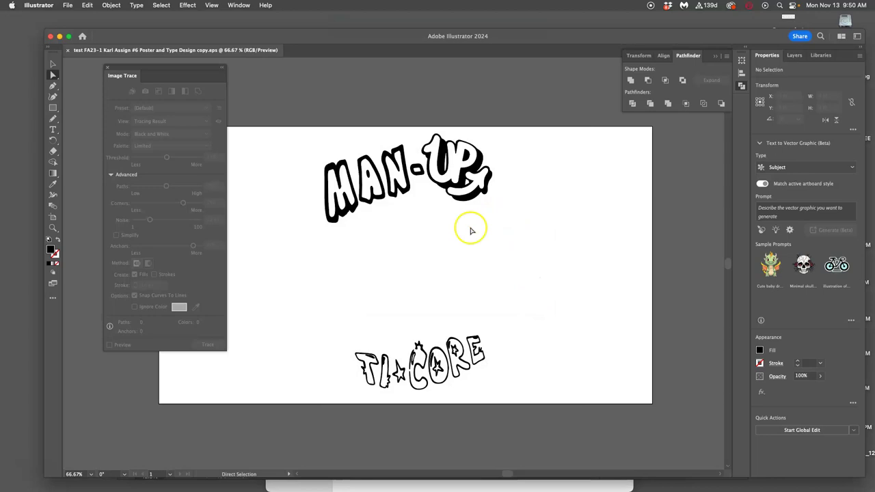
Bring up the file commands for the saved EPS document
{"action": "left_click", "coordinate": [68, 9]}
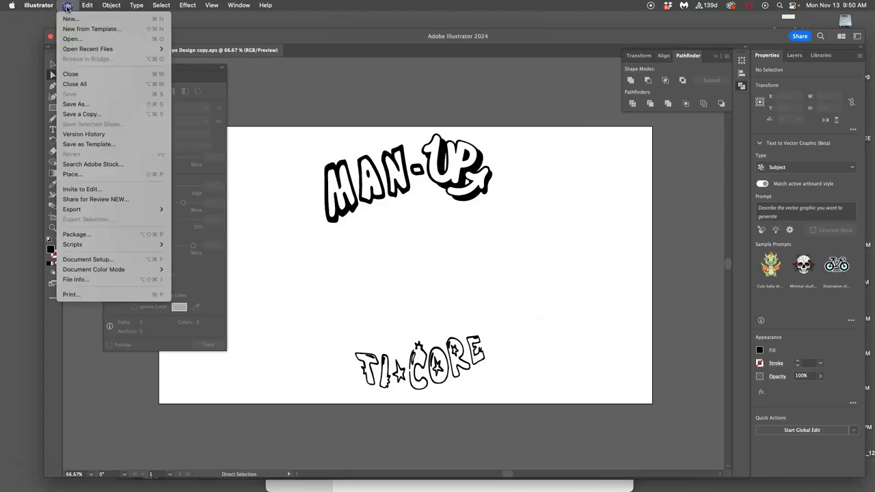